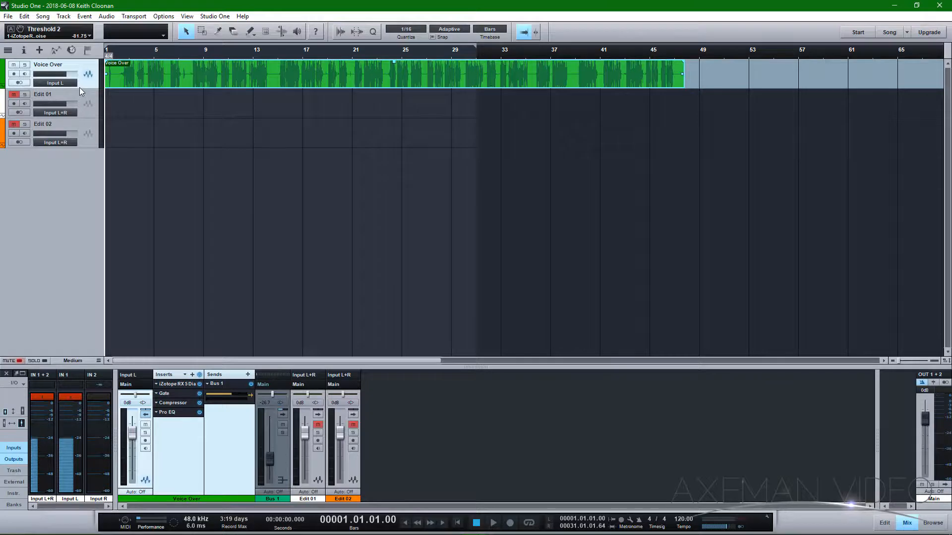
- Increase the height of the Voice Over track and clear the clip indicators on the input meters
{"action": "left_click_drag", "start_coordinate": [82, 88], "coordinate": [95, 162]}
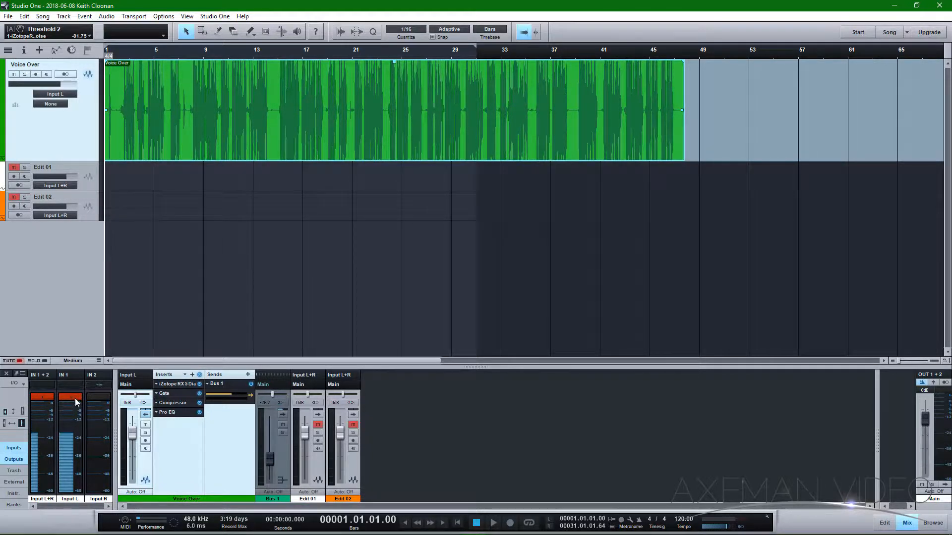
{"action": "left_click", "coordinate": [43, 397]}
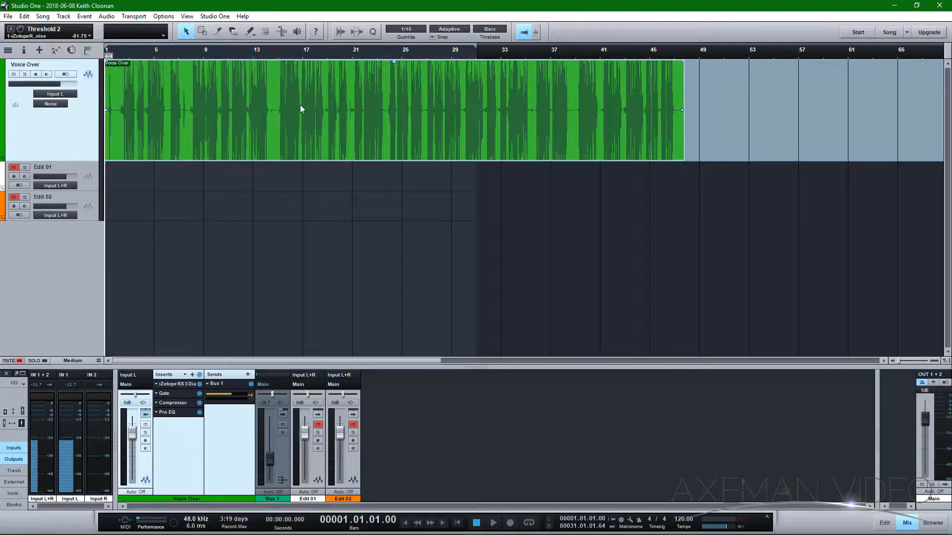
- Try Strip Silence on the whole Voice Over event and undo it
{"action": "right_click", "coordinate": [272, 118]}
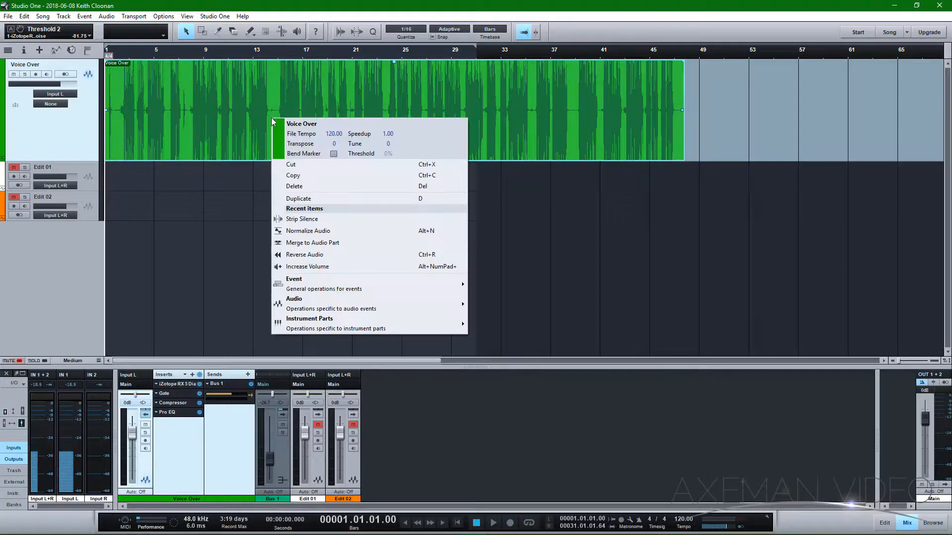
{"action": "left_click", "coordinate": [299, 221]}
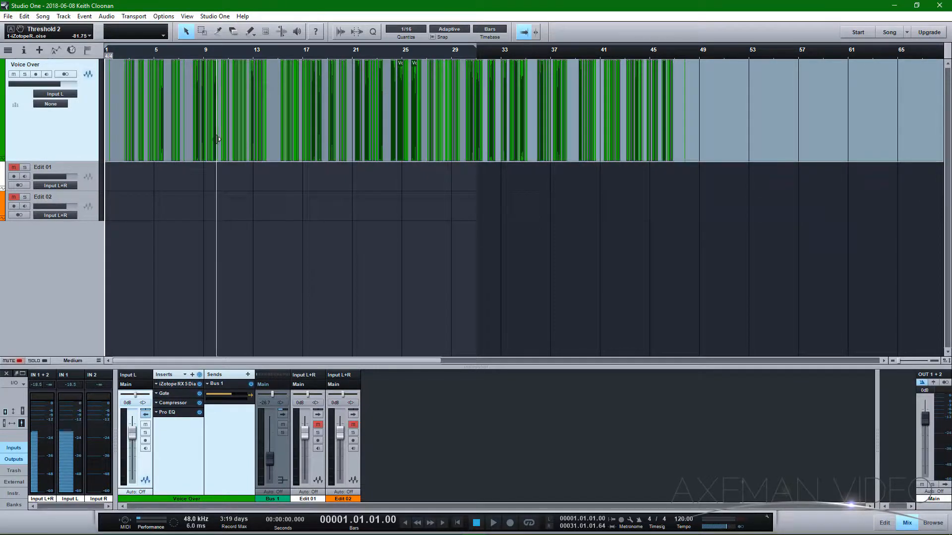
{"action": "key", "text": "ctrl+z"}
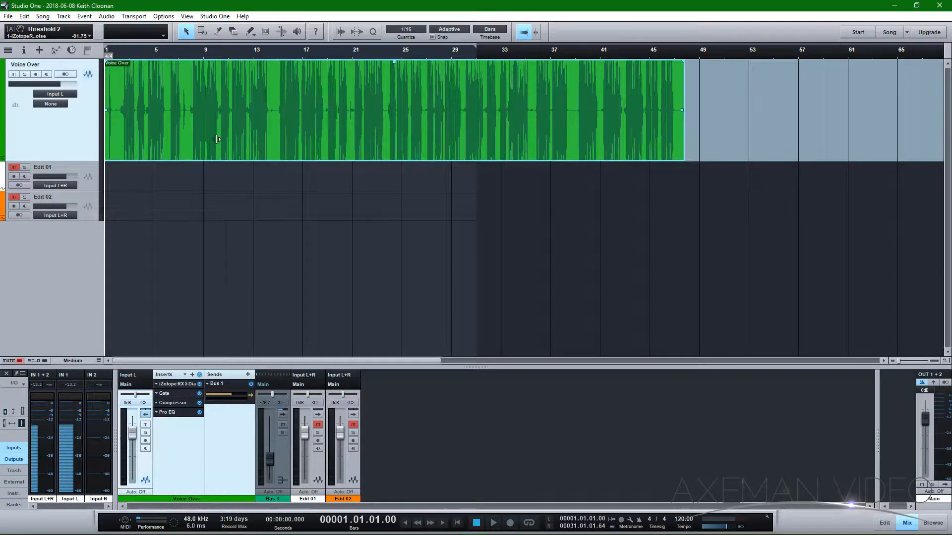
{"action": "right_click", "coordinate": [134, 109]}
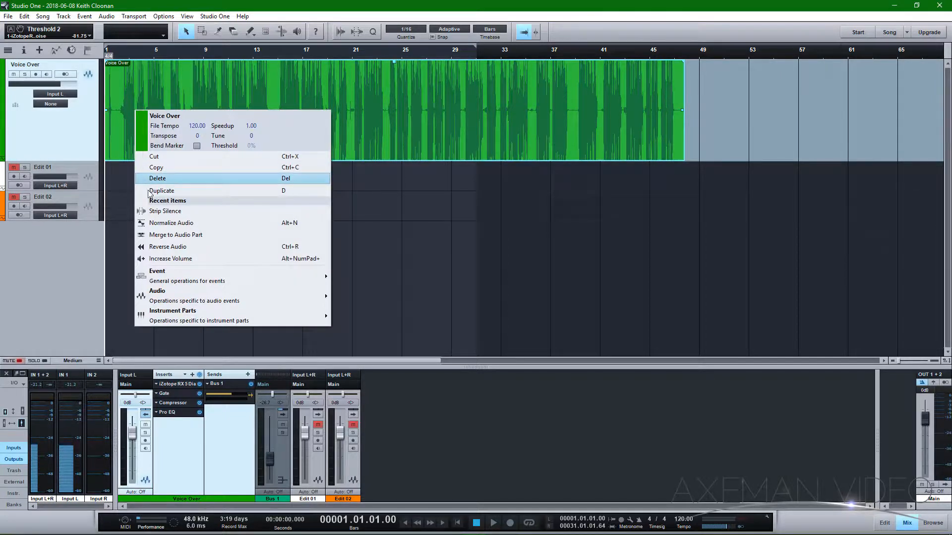
{"action": "left_click", "coordinate": [164, 211]}
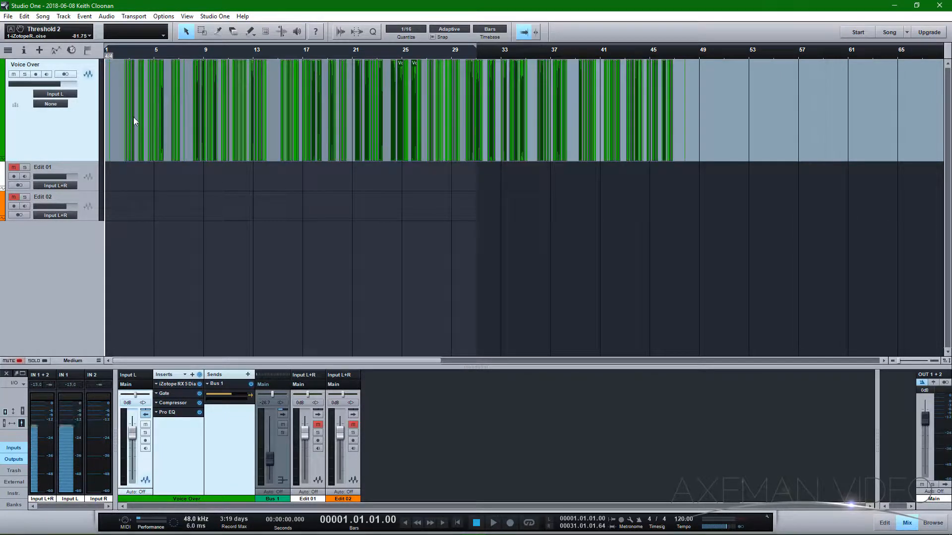
{"action": "key", "text": "ctrl+z"}
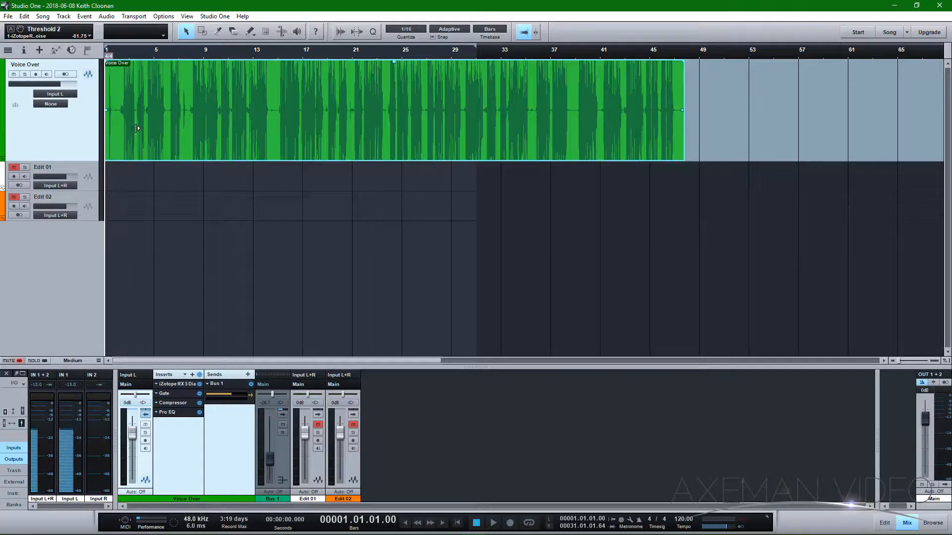
{"action": "right_click", "coordinate": [132, 103]}
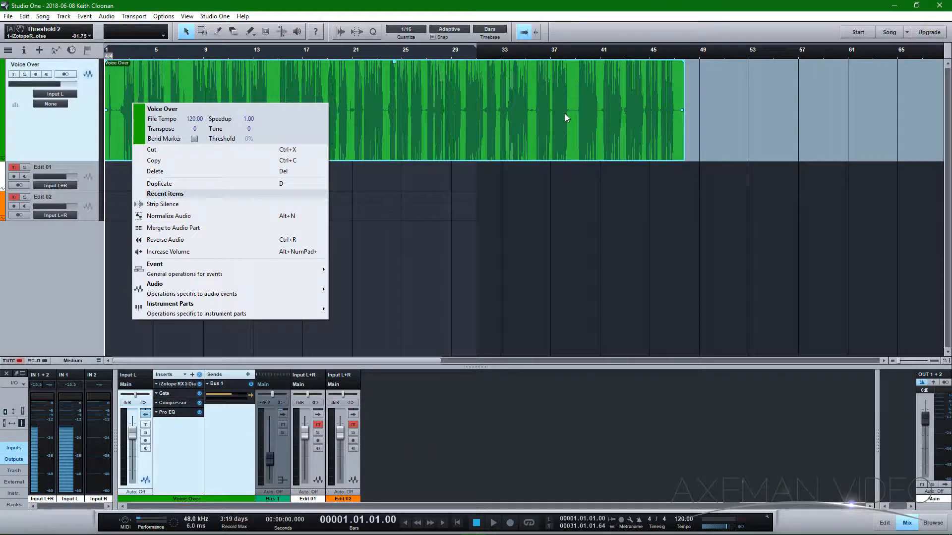
{"action": "left_click", "coordinate": [148, 85]}
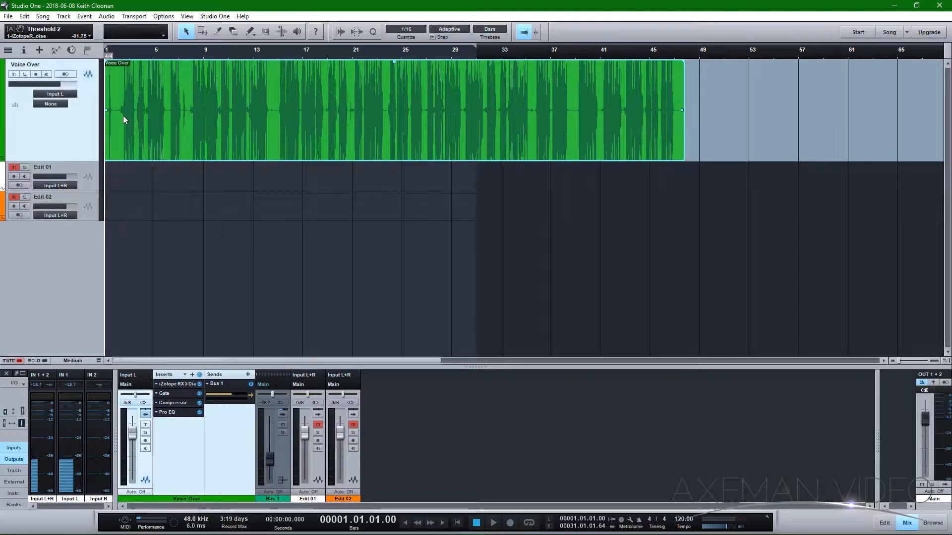
- Play the opening of the Voice Over recording to locate where the first spoken phrase begins
{"action": "key", "text": "e"}
{"action": "key", "text": "e"}
{"action": "key", "text": "e"}
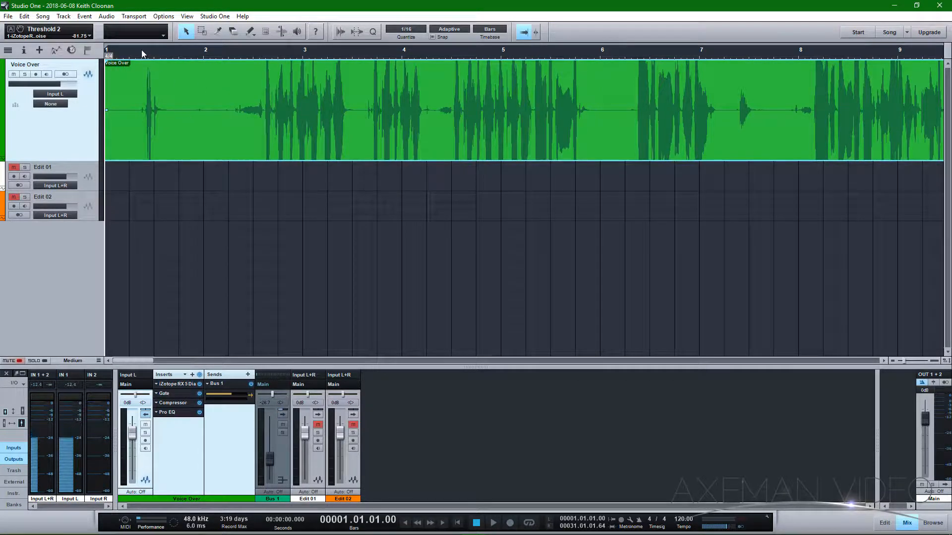
{"action": "key", "text": "space"}
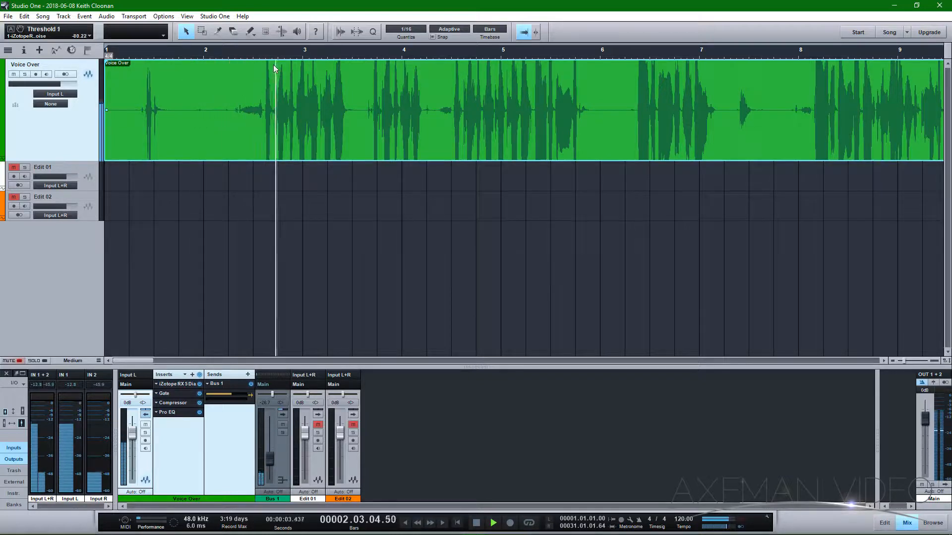
{"action": "key", "text": "space"}
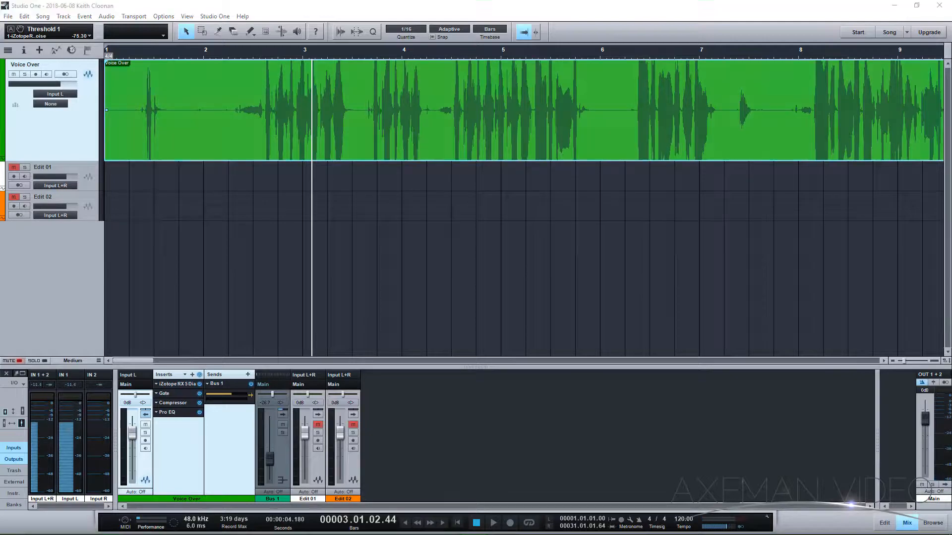
{"action": "left_click_drag", "start_coordinate": [0, 53], "coordinate": [0, 50]}
{"action": "left_click", "coordinate": [261, 55]}
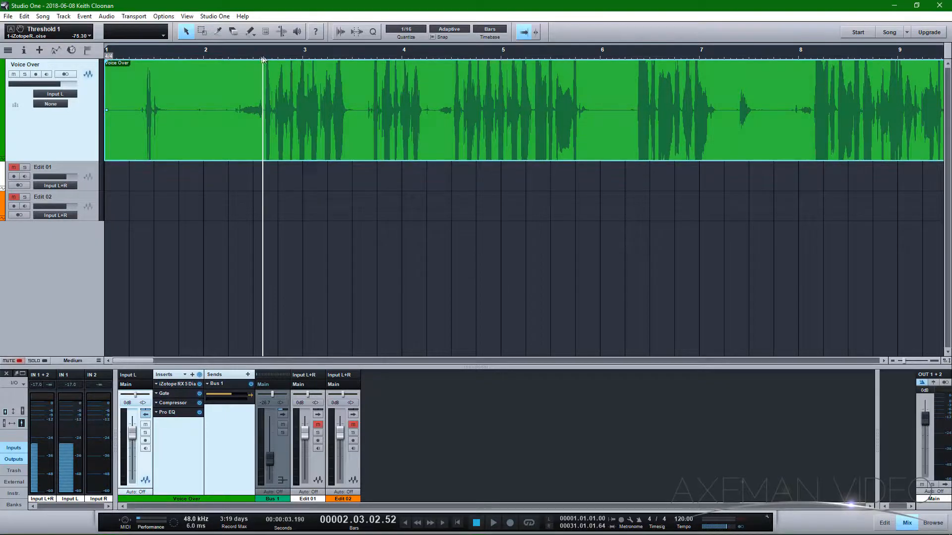
{"action": "left_click", "coordinate": [229, 57]}
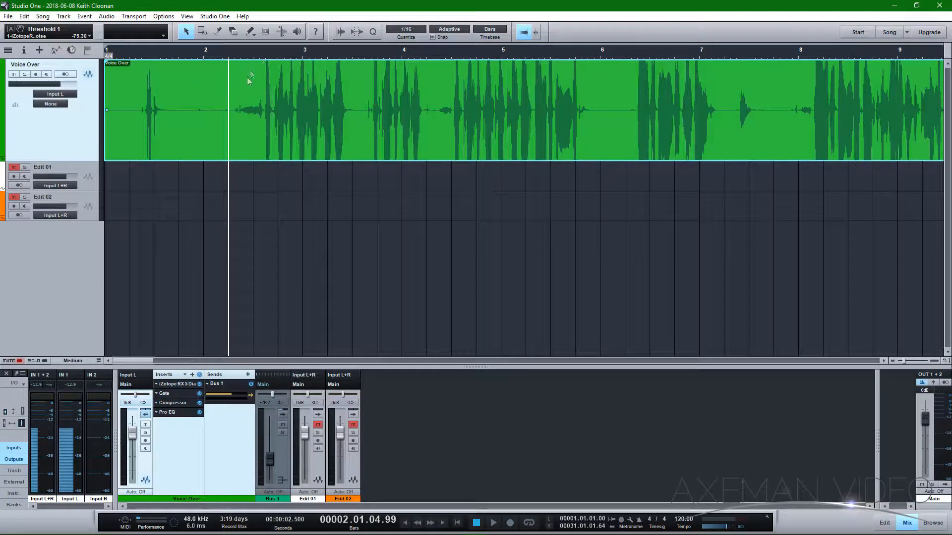
{"action": "key", "text": "space"}
{"action": "key", "text": "space"}
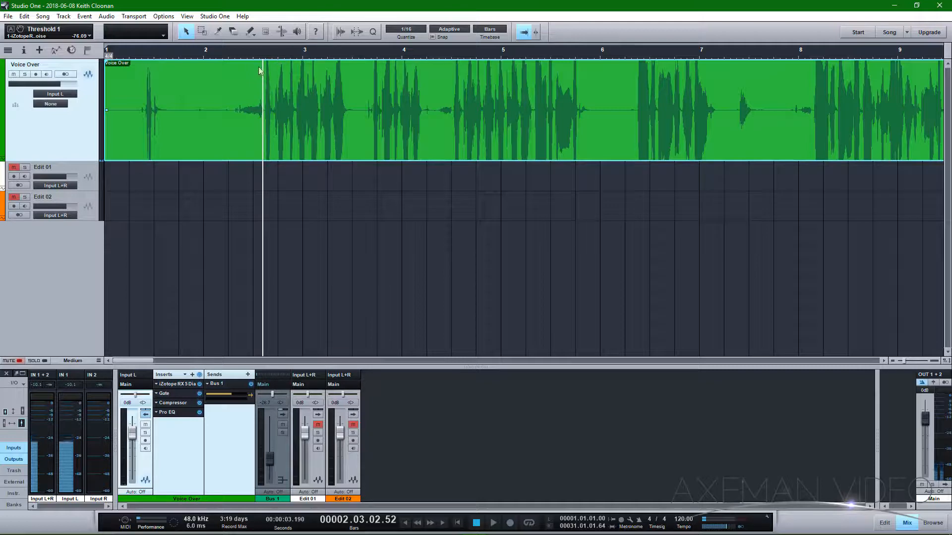
- Split the Voice Over event at about 3.2 s, just before the first spoken phrase, and delete the leading part
{"action": "key", "text": "e"}
{"action": "key", "text": "e"}
{"action": "left_click", "coordinate": [271, 55]}
{"action": "key", "text": "alt+x"}
{"action": "left_click", "coordinate": [246, 91]}
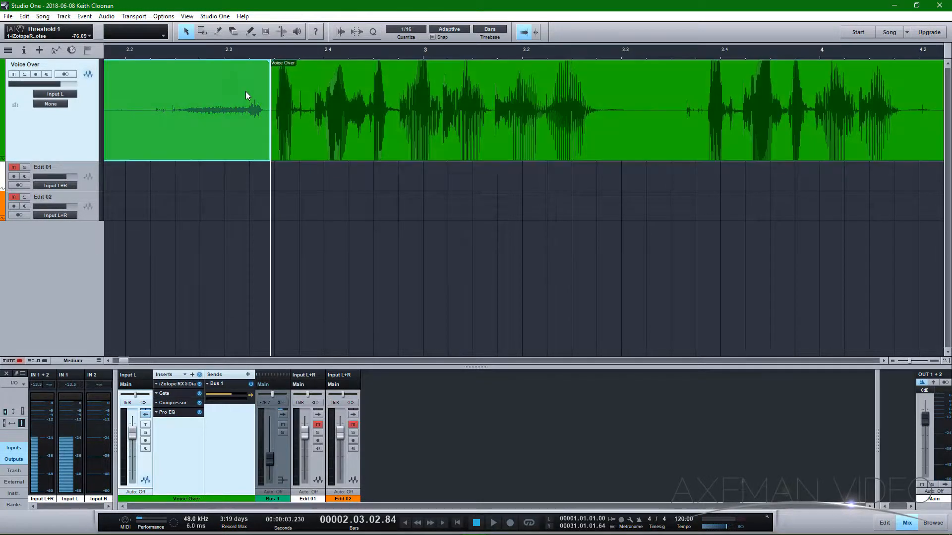
{"action": "key", "text": "Delete"}
- Play the phrases between bars 3 and 7 and find where the take worth keeping starts
{"action": "key", "text": "w"}
{"action": "key", "text": "w"}
{"action": "key", "text": "w"}
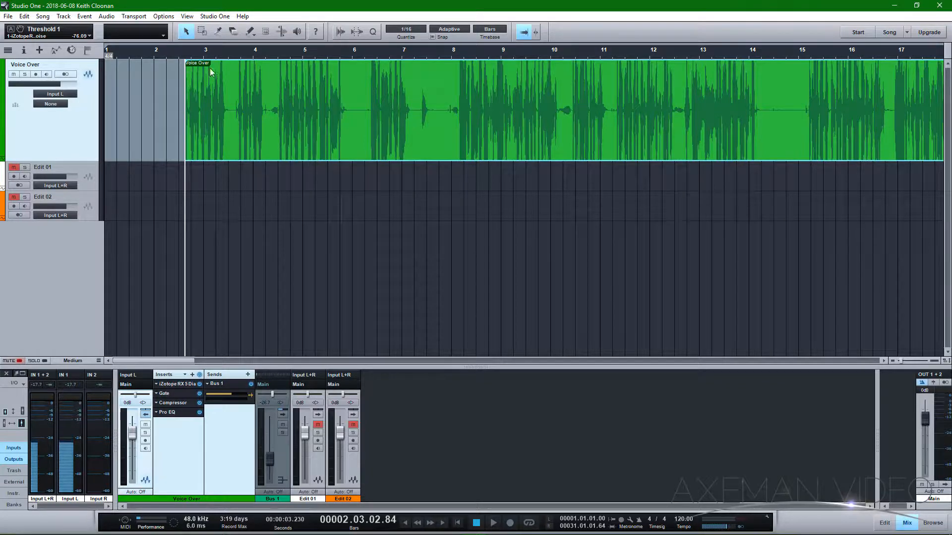
{"action": "left_click", "coordinate": [276, 52]}
{"action": "key", "text": "space"}
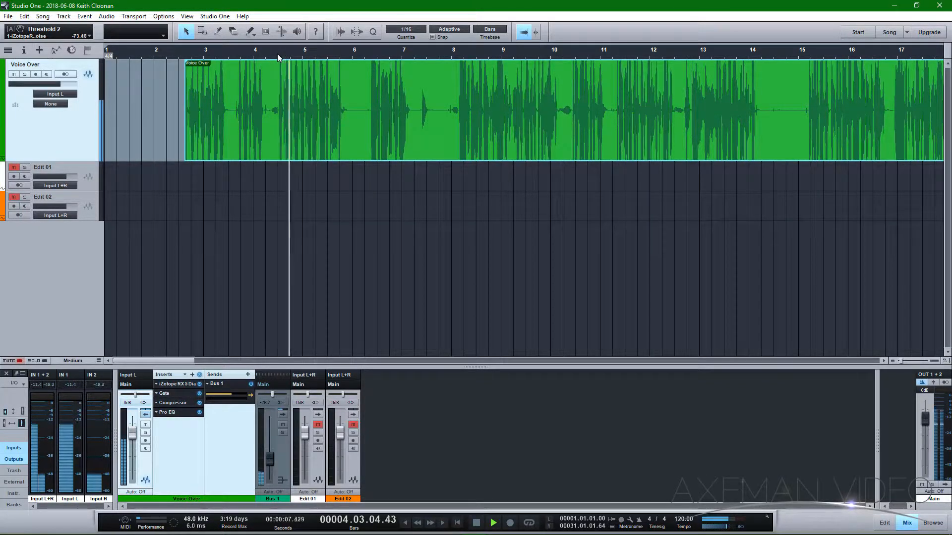
{"action": "left_click", "coordinate": [370, 54]}
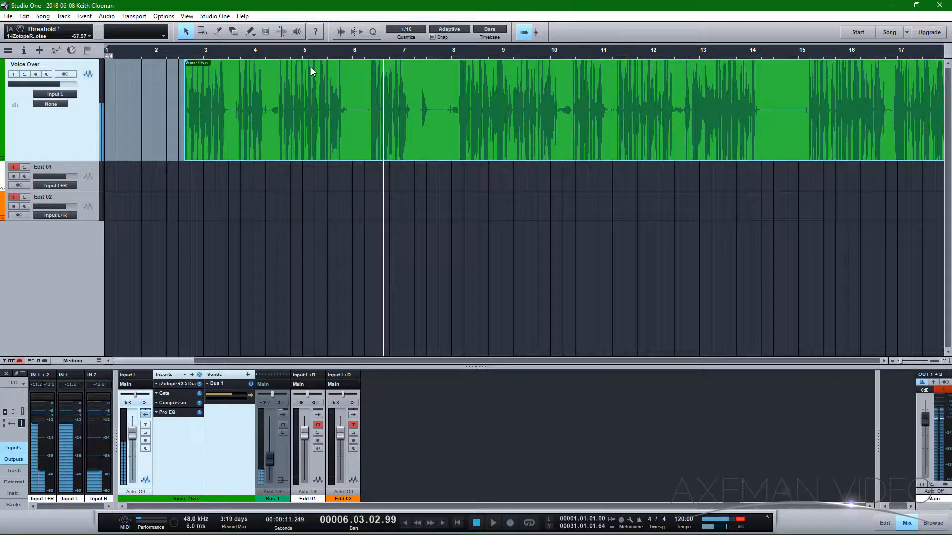
{"action": "left_click", "coordinate": [231, 53]}
{"action": "key", "text": "space"}
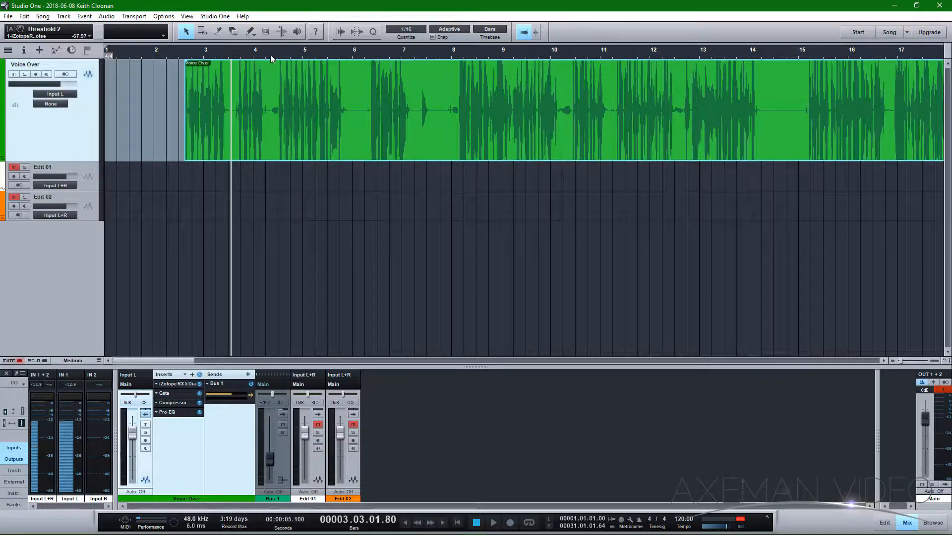
{"action": "left_click", "coordinate": [195, 56]}
{"action": "left_click", "coordinate": [281, 55]}
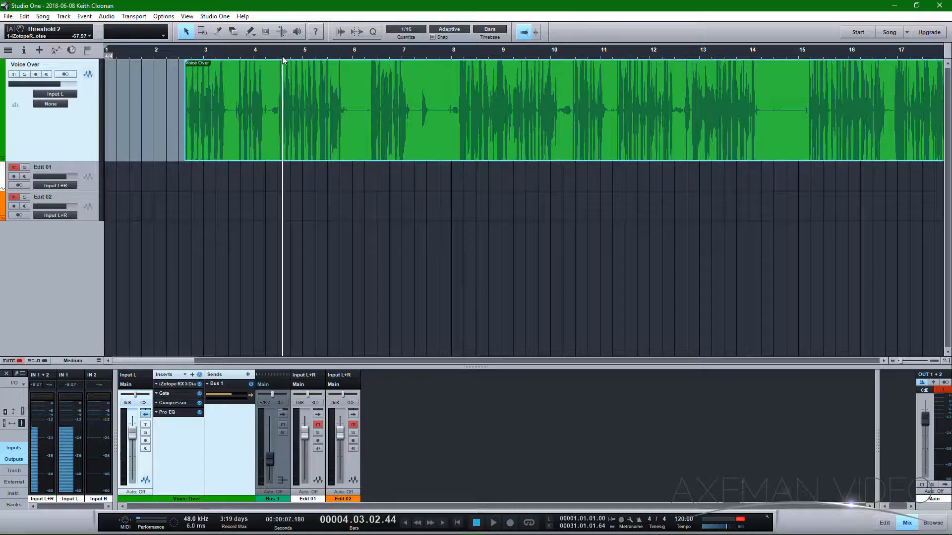
{"action": "left_click", "coordinate": [278, 56]}
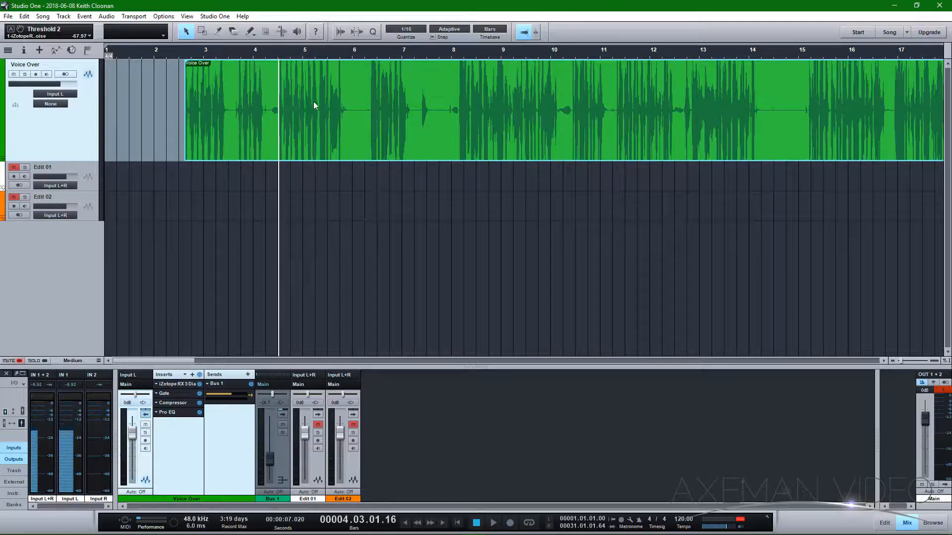
- Trim the start of the Voice Over event to about 7 s, removing the earlier takes and the leftover sliver before the phrase
{"action": "left_click_drag", "start_coordinate": [185, 75], "coordinate": [278, 75]}
{"action": "key", "text": "e"}
{"action": "key", "text": "e"}
{"action": "key", "text": "e"}
{"action": "left_click", "coordinate": [281, 56]}
{"action": "key", "text": "alt+x"}
{"action": "left_click", "coordinate": [239, 107]}
{"action": "key", "text": "Delete"}
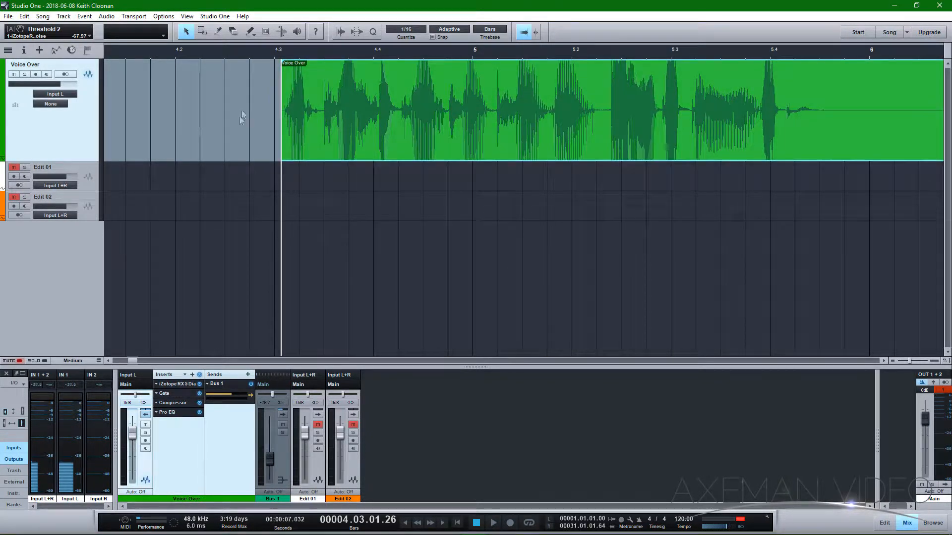
- Move the trimmed Voice Over event to the very start of the timeline and set the timebase to Seconds
{"action": "key", "text": "w"}
{"action": "key", "text": "w"}
{"action": "key", "text": "w"}
{"action": "left_click_drag", "start_coordinate": [317, 106], "coordinate": [226, 105]}
{"action": "left_click", "coordinate": [488, 31]}
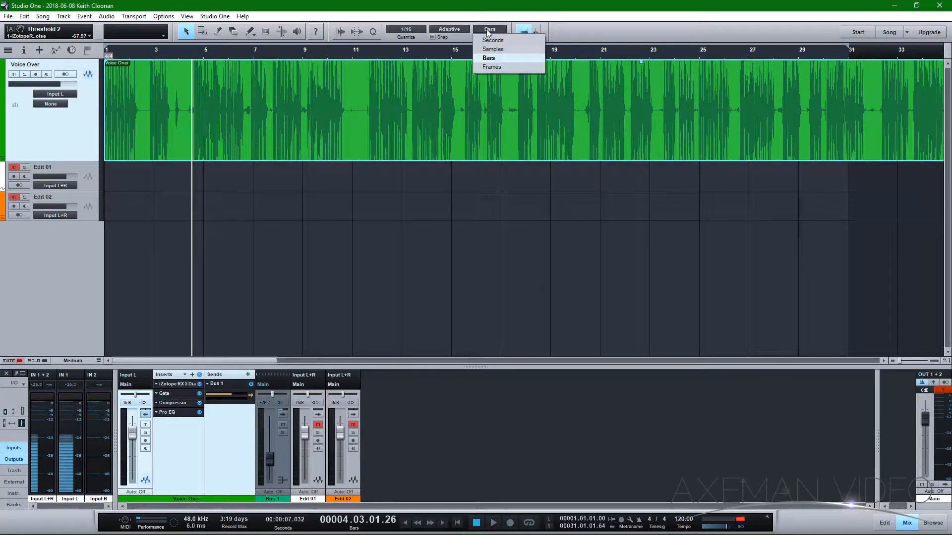
{"action": "left_click", "coordinate": [491, 40]}
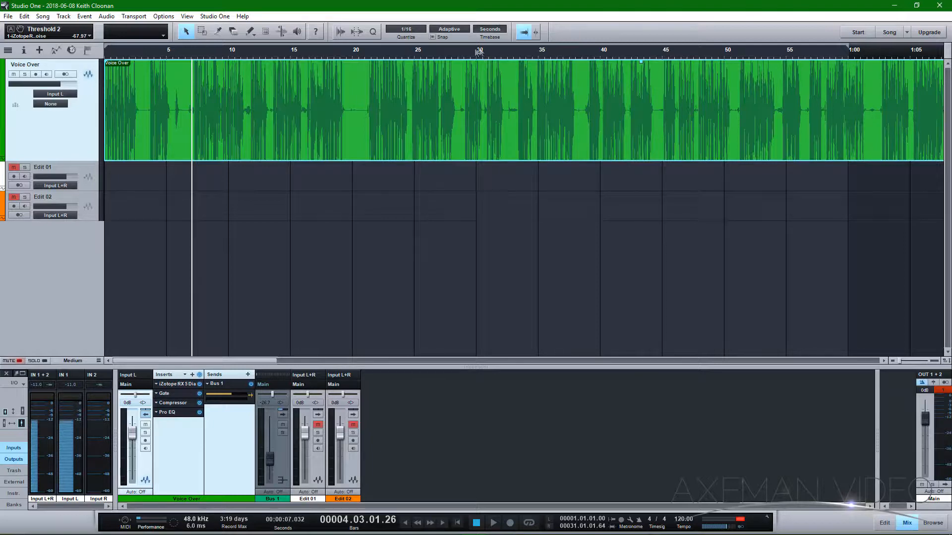
- Play the Voice Over from the start, and replay the first two seconds to find the pause between phrases
{"action": "left_click", "coordinate": [115, 52]}
{"action": "key", "text": "Home"}
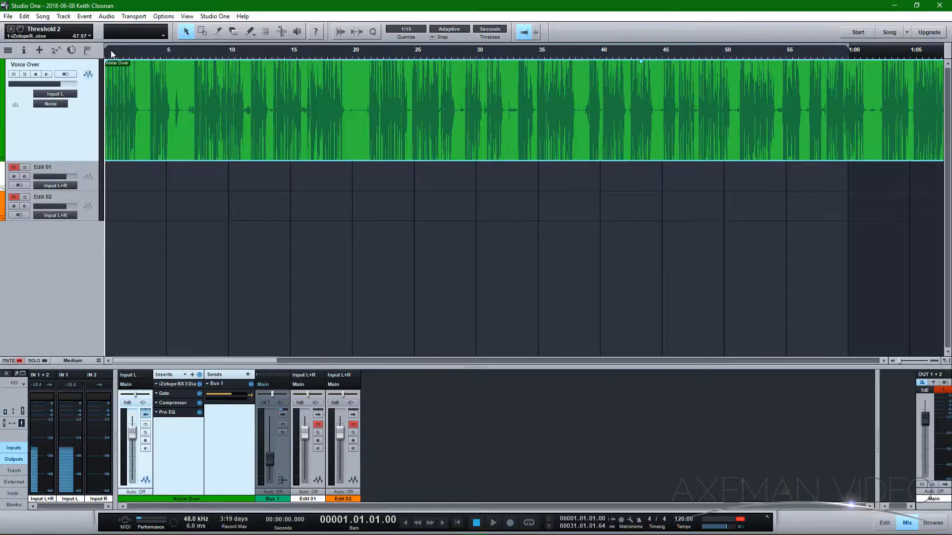
{"action": "key", "text": "space"}
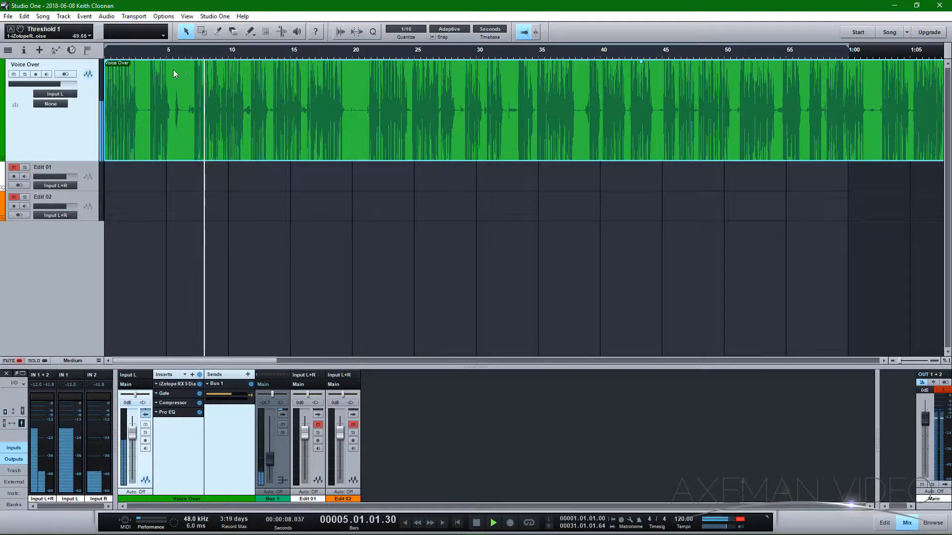
{"action": "key", "text": "space"}
{"action": "left_click", "coordinate": [123, 57]}
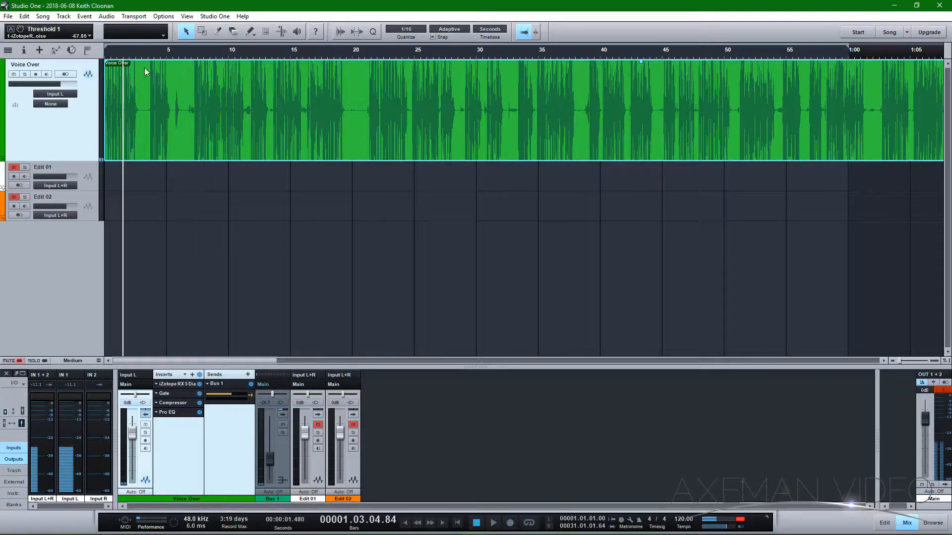
{"action": "left_click", "coordinate": [116, 56]}
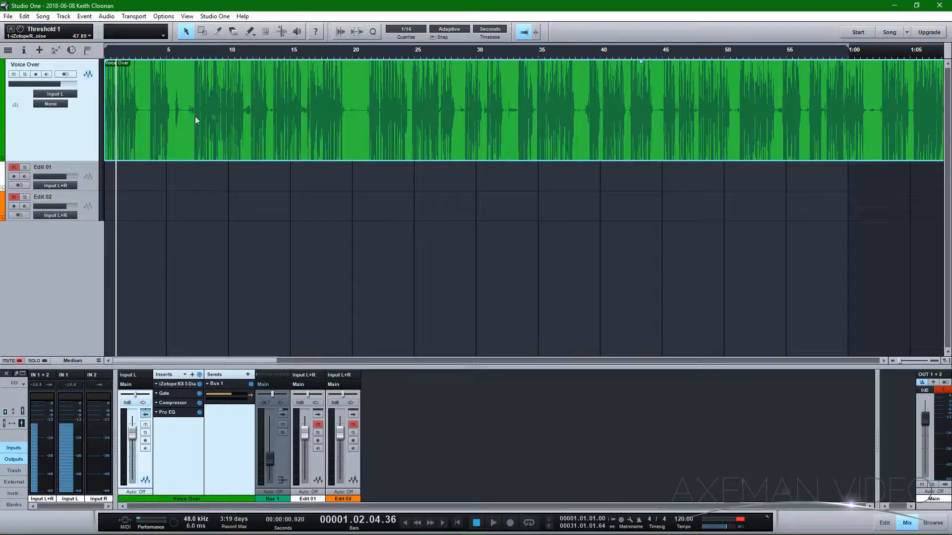
{"action": "key", "text": "space"}
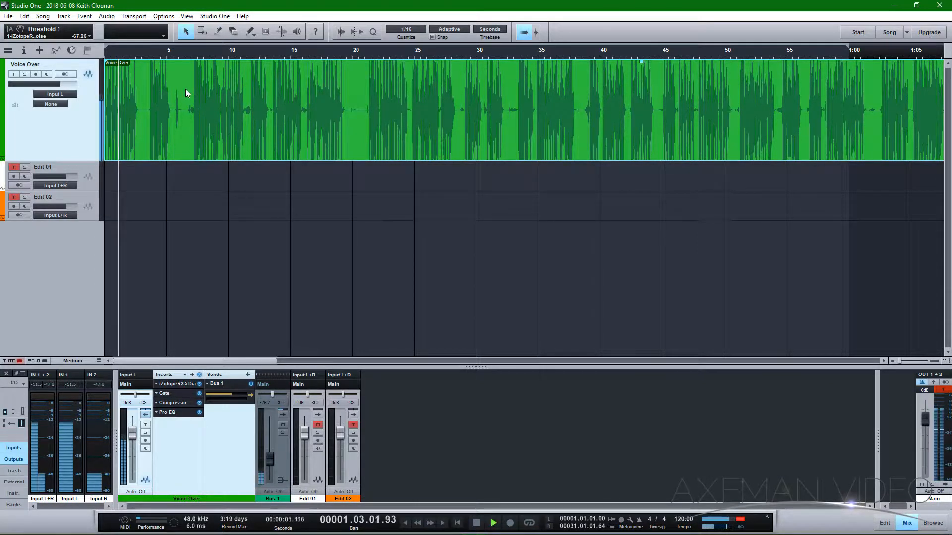
{"action": "key", "text": "space"}
- Split the Voice Over event at about 1.6 s and move the second part so it starts at about 2.7 s
{"action": "key", "text": "e"}
{"action": "key", "text": "e"}
{"action": "key", "text": "e"}
{"action": "key", "text": "e"}
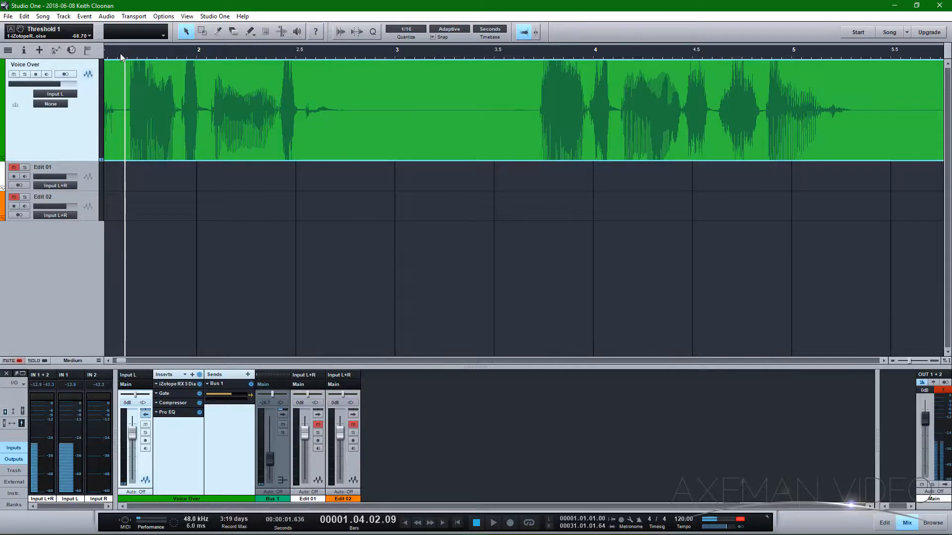
{"action": "left_click", "coordinate": [121, 57]}
{"action": "key", "text": "w"}
{"action": "key", "text": "w"}
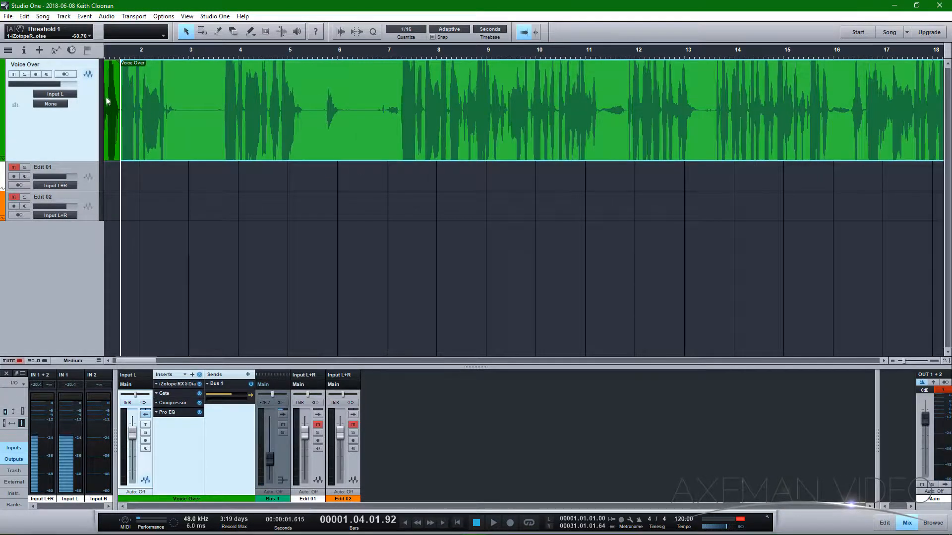
{"action": "left_click_drag", "start_coordinate": [131, 71], "coordinate": [186, 71]}
{"action": "left_click", "coordinate": [108, 56]}
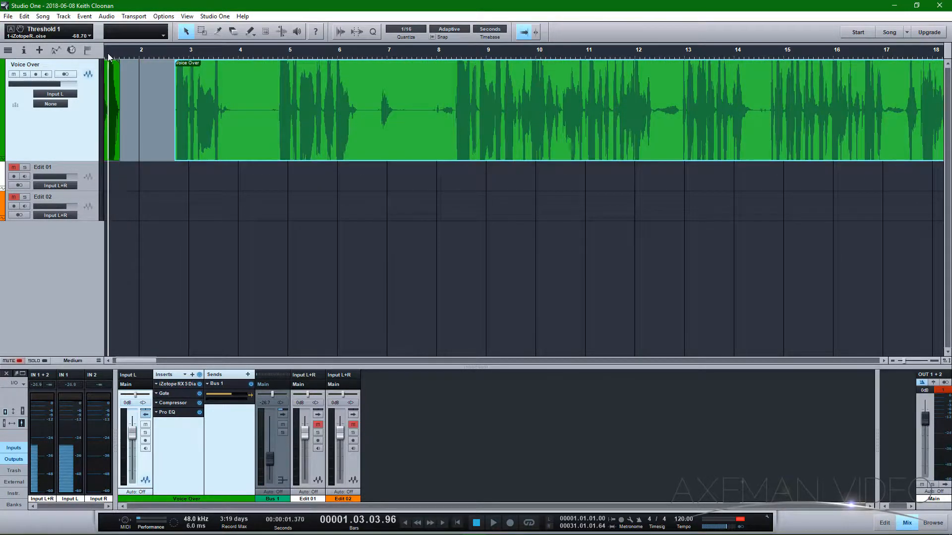
{"action": "key", "text": "w"}
{"action": "left_click_drag", "start_coordinate": [152, 360], "coordinate": [146, 359]}
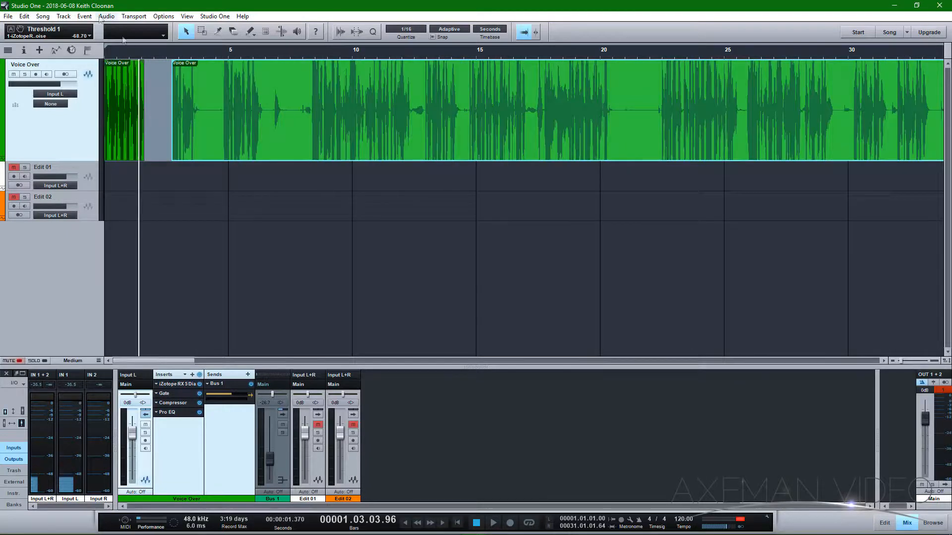
- Trim the unwanted takes from the start of the second Voice Over event and move it against the first phrase at about 1.6 s
{"action": "left_click", "coordinate": [132, 56]}
{"action": "key", "text": "space"}
{"action": "key", "text": "space"}
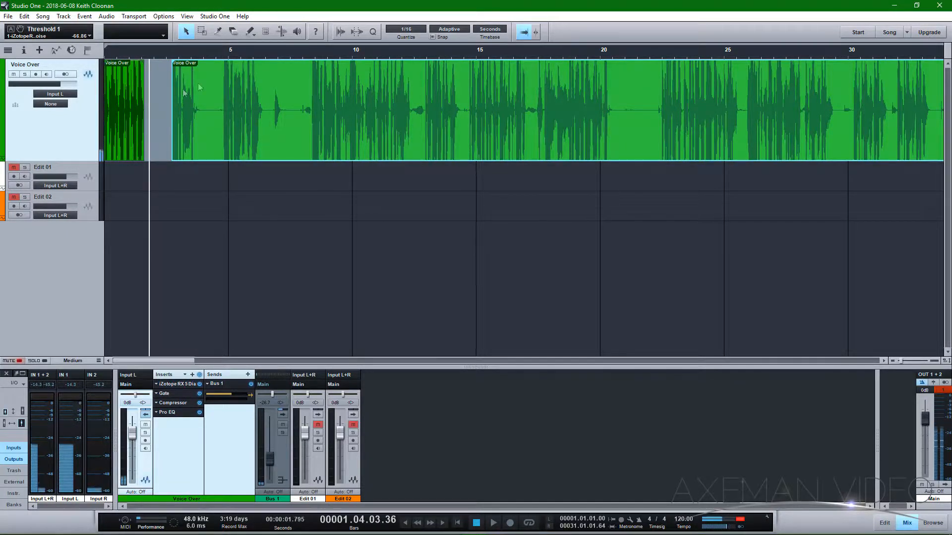
{"action": "left_click", "coordinate": [309, 56]}
{"action": "key", "text": "space"}
{"action": "left_click_drag", "start_coordinate": [172, 82], "coordinate": [144, 82]}
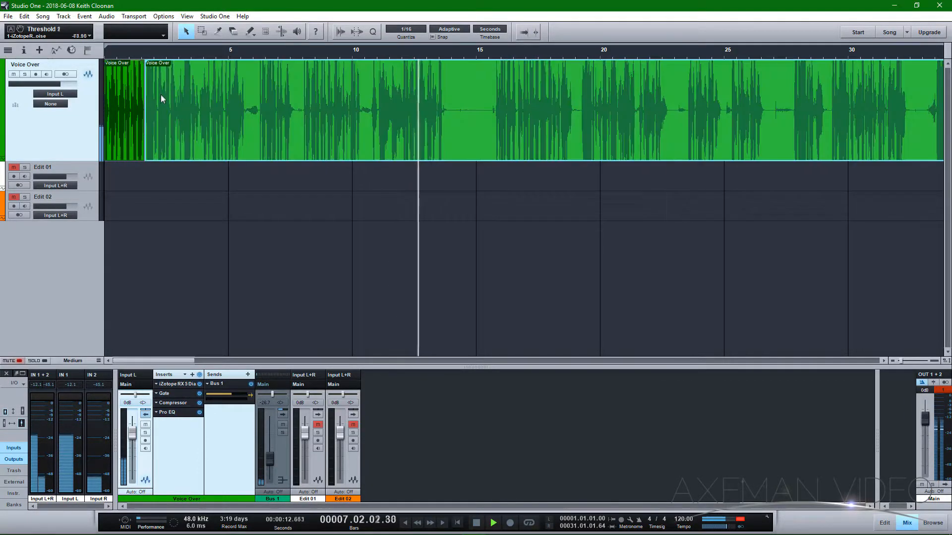
{"action": "key", "text": "space"}
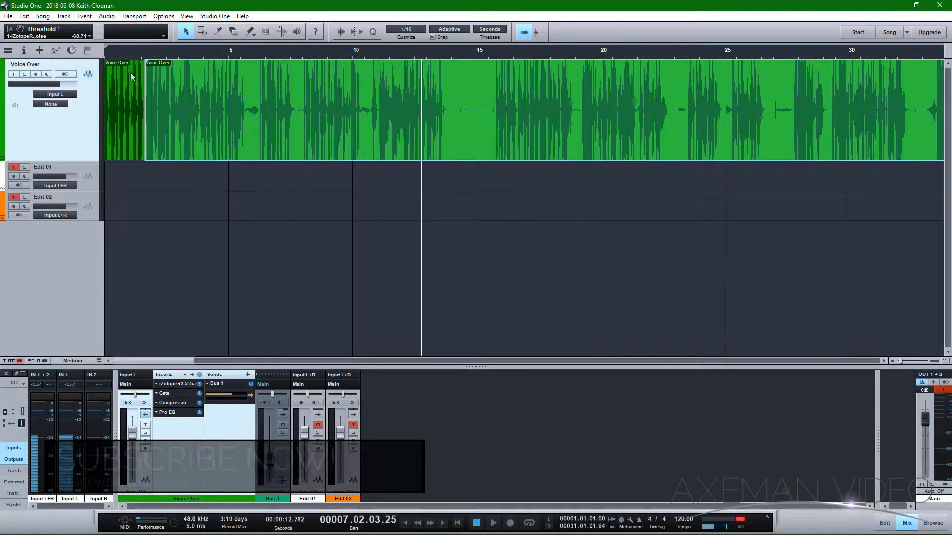
- Trim the second Voice Over event's start to about 1.7 s and extend the first event's end to about 1.65 s
{"action": "left_click", "coordinate": [135, 54]}
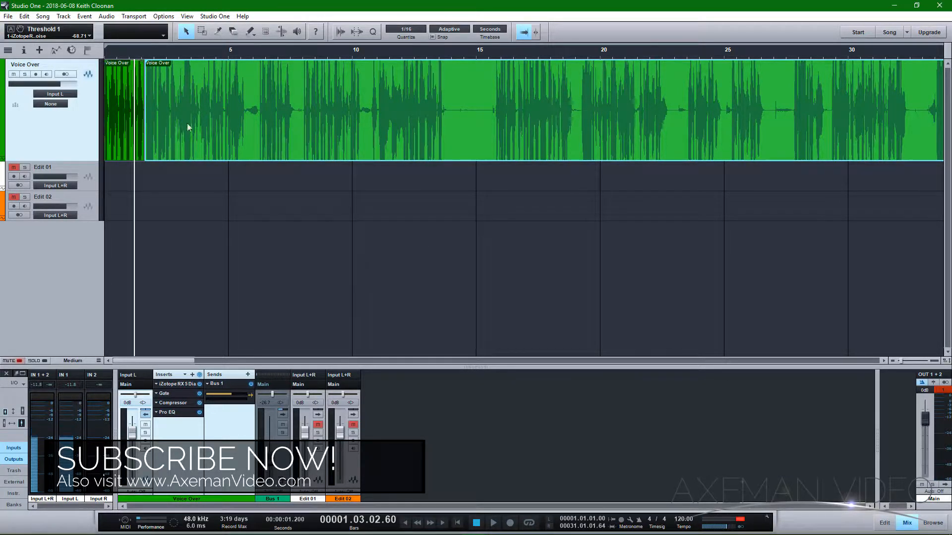
{"action": "key", "text": "space"}
{"action": "key", "text": "e"}
{"action": "key", "text": "e"}
{"action": "key", "text": "e"}
{"action": "key", "text": "space"}
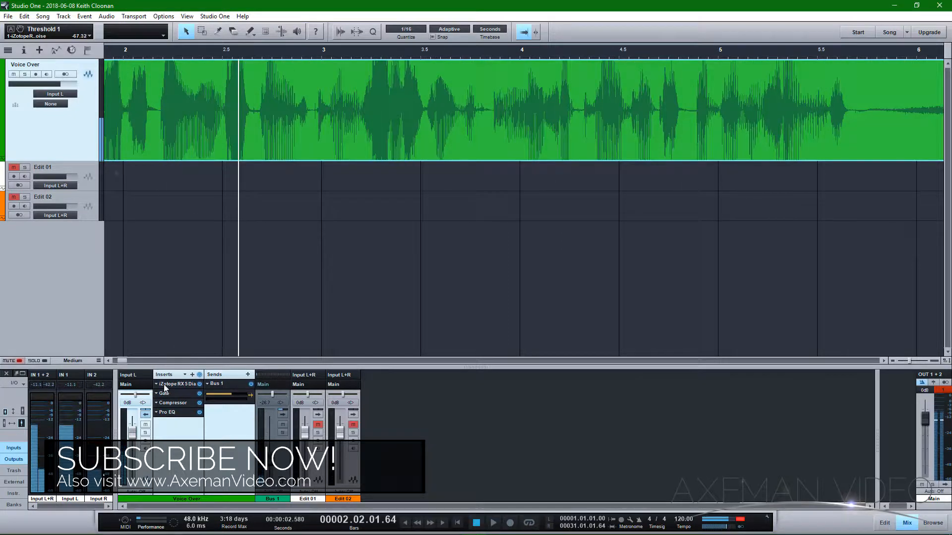
{"action": "left_click_drag", "start_coordinate": [125, 361], "coordinate": [120, 362]}
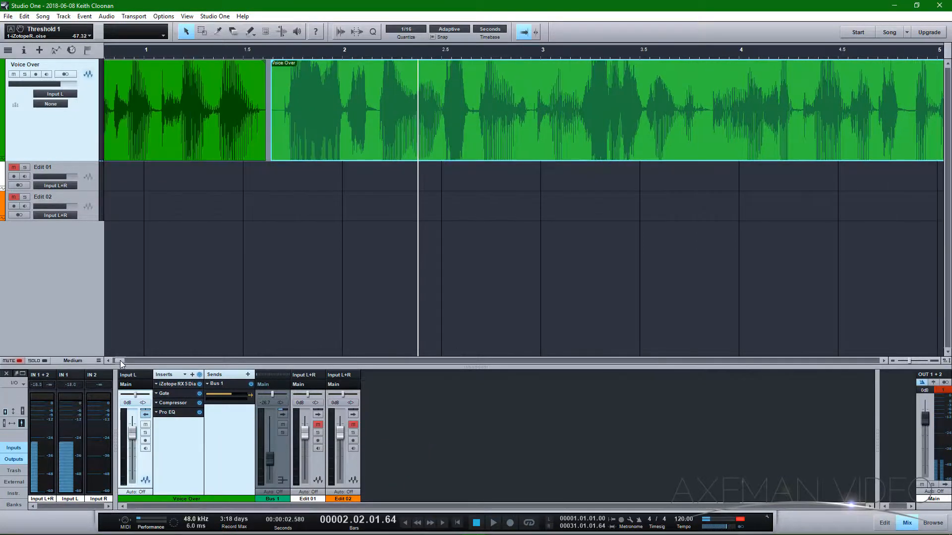
{"action": "left_click", "coordinate": [281, 55]}
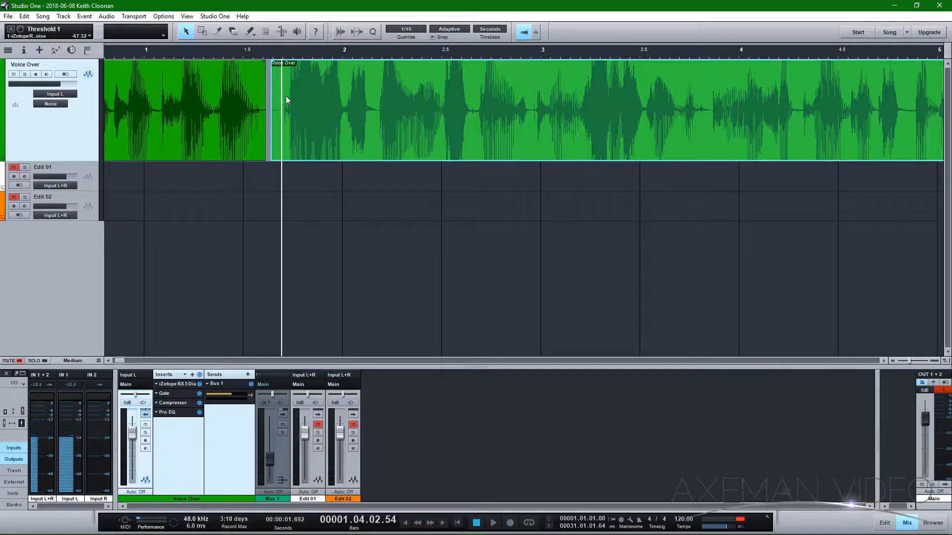
{"action": "left_click", "coordinate": [278, 54]}
{"action": "key", "text": "space"}
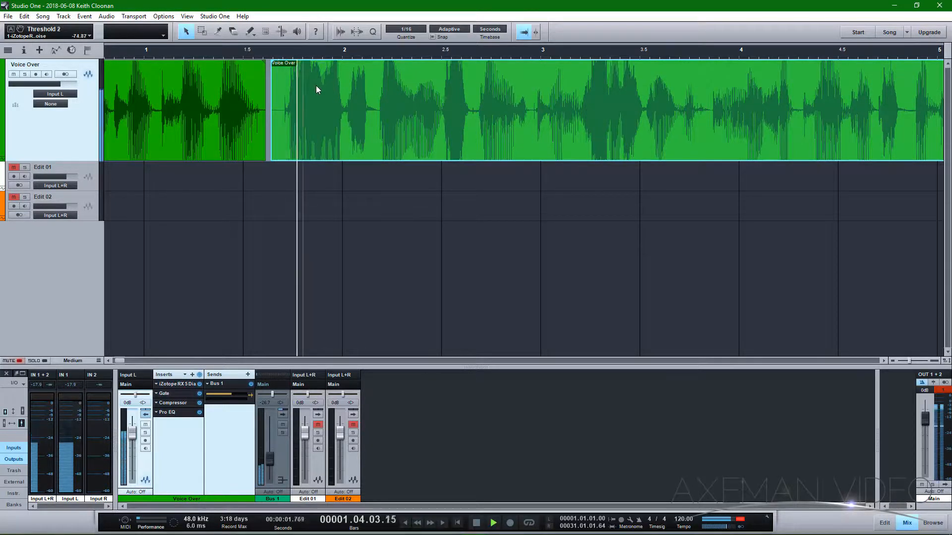
{"action": "key", "text": "space"}
{"action": "mouse_move", "coordinate": [270, 76]}
{"action": "left_mouse_down"}
{"action": "mouse_move", "coordinate": [281, 76]}
{"action": "mouse_move", "coordinate": [274, 82]}
{"action": "left_mouse_up"}
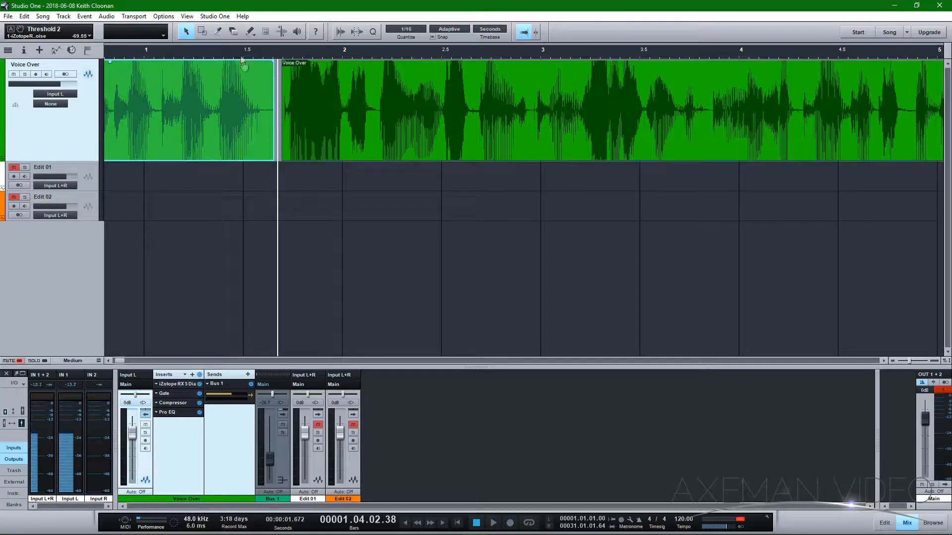
- Move the second event against the first at about 1.64 s and add a short fade-out to the first event's end
{"action": "left_click", "coordinate": [240, 58]}
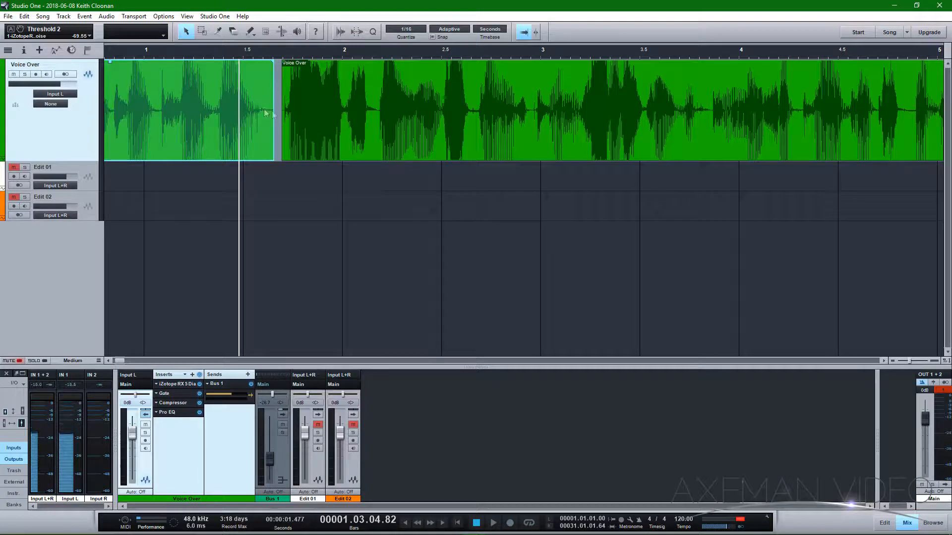
{"action": "key", "text": "space"}
{"action": "key", "text": "space"}
{"action": "left_click_drag", "start_coordinate": [273, 97], "coordinate": [301, 96]}
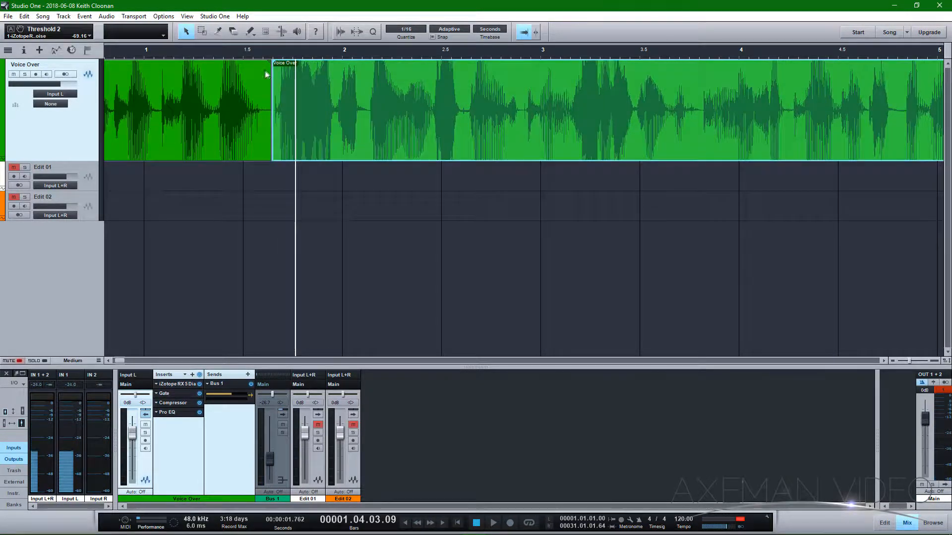
{"action": "left_click_drag", "start_coordinate": [272, 66], "coordinate": [265, 67]}
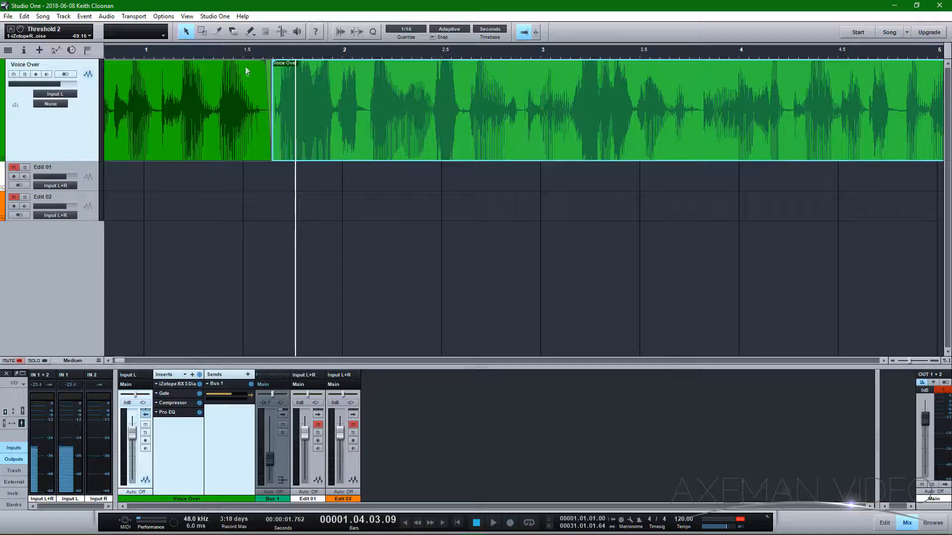
- Play across the first join, split the Voice Over at about 5.6 s and trim the following part's start to about 6.2 s
{"action": "left_click", "coordinate": [149, 54]}
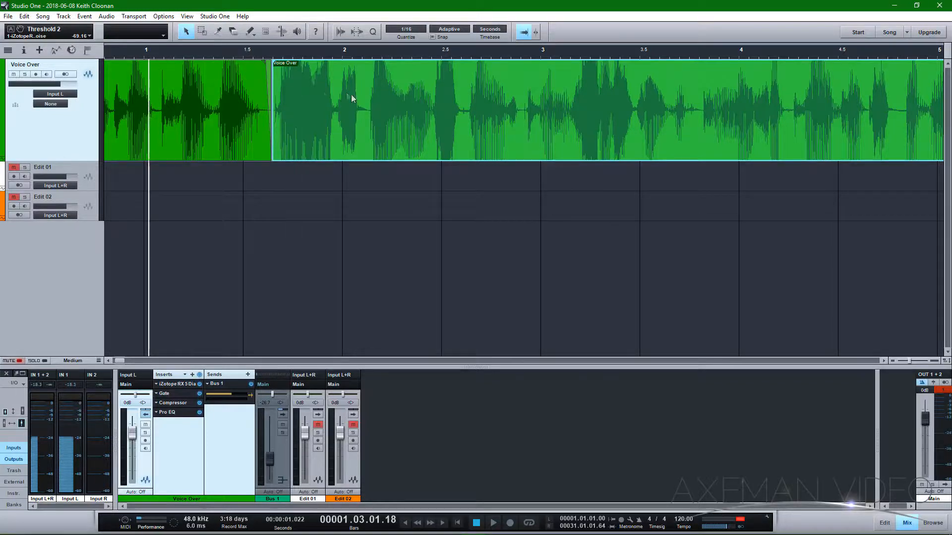
{"action": "key", "text": "w"}
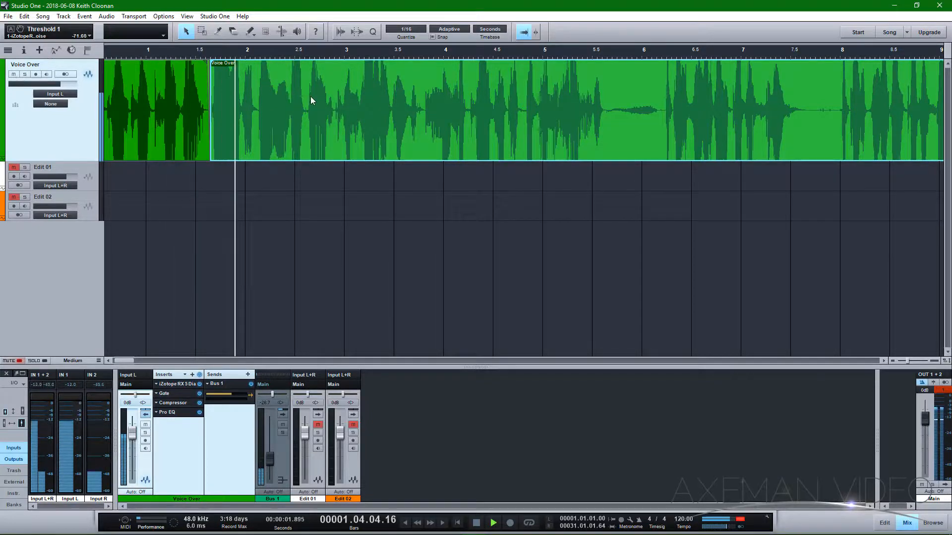
{"action": "left_click", "coordinate": [132, 55]}
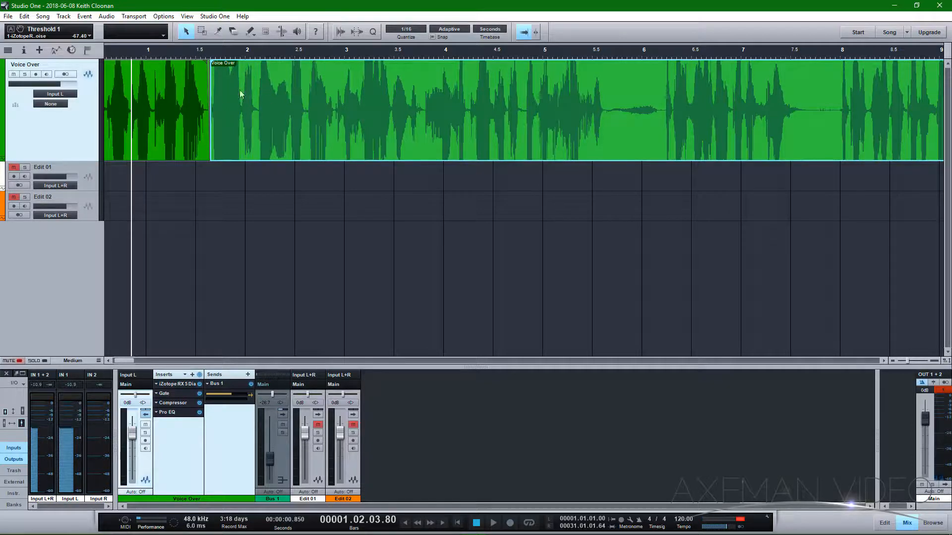
{"action": "key", "text": "space"}
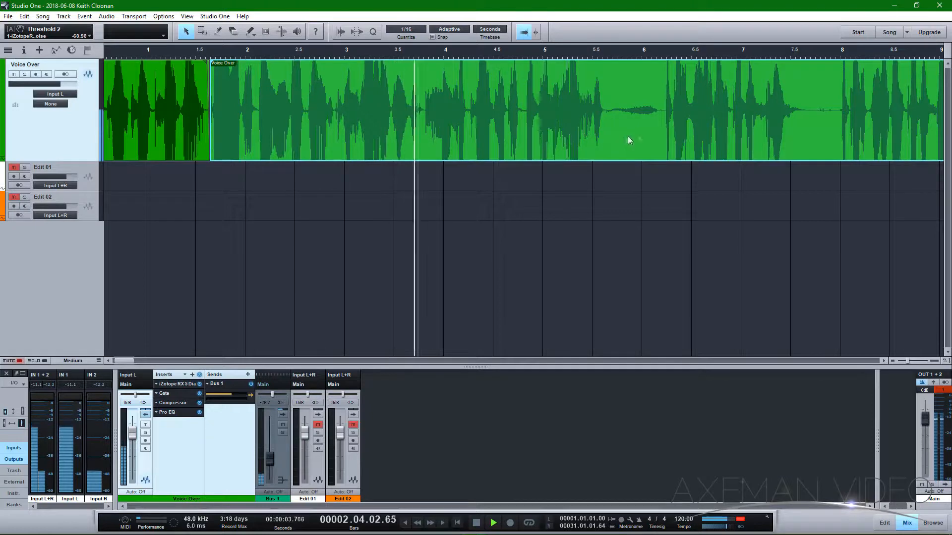
{"action": "key", "text": "w"}
{"action": "key", "text": "alt+x"}
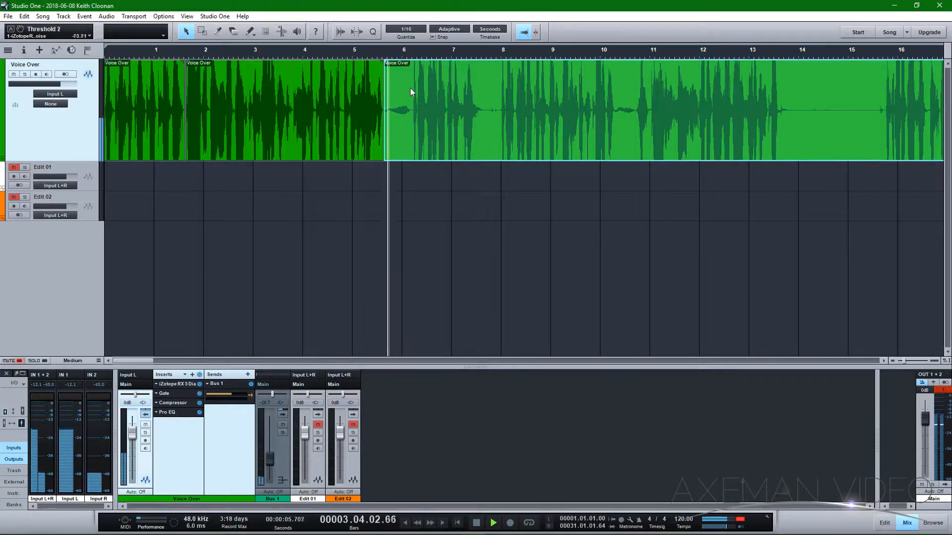
{"action": "key", "text": "e"}
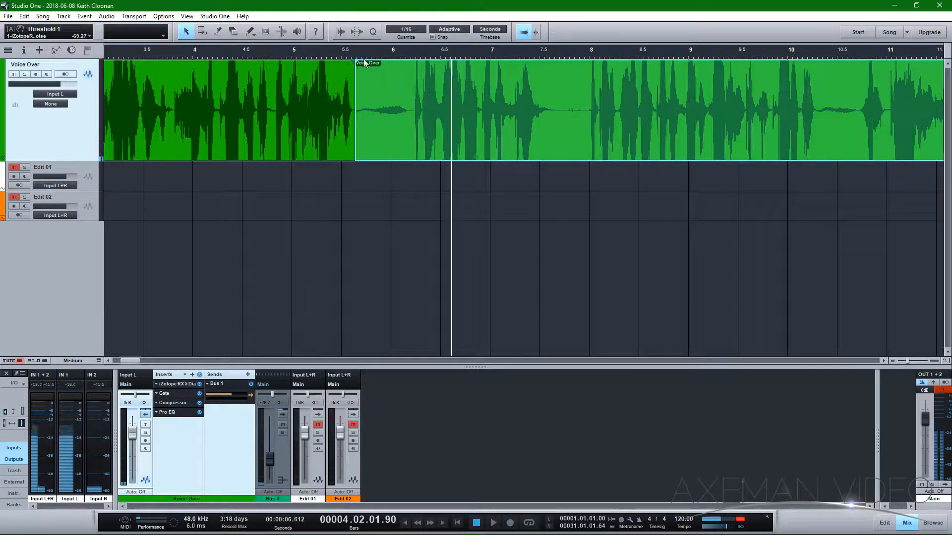
{"action": "left_click_drag", "start_coordinate": [356, 74], "coordinate": [412, 84]}
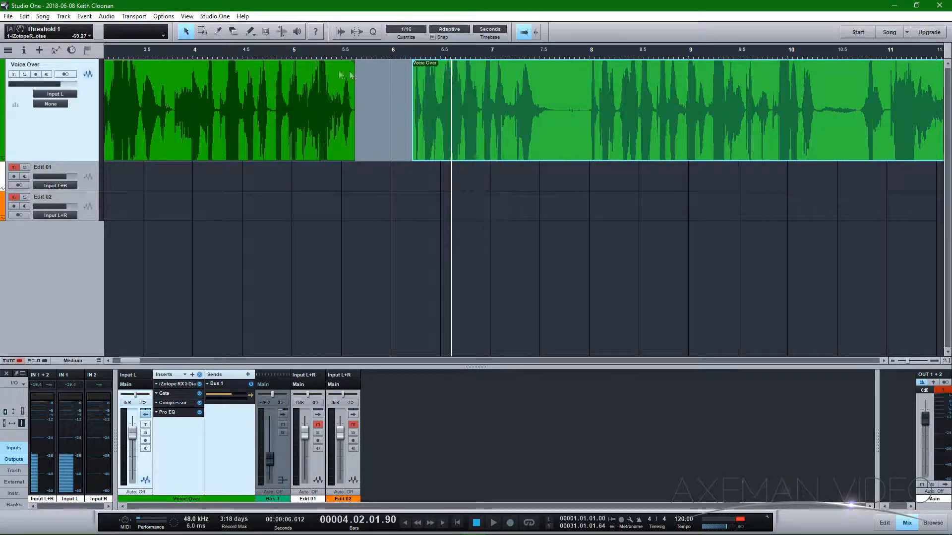
- Audition the following takes, then cut the unwanted one up to about 8 s and move the kept part to about 5.7 s
{"action": "left_click", "coordinate": [300, 53]}
{"action": "key", "text": "space"}
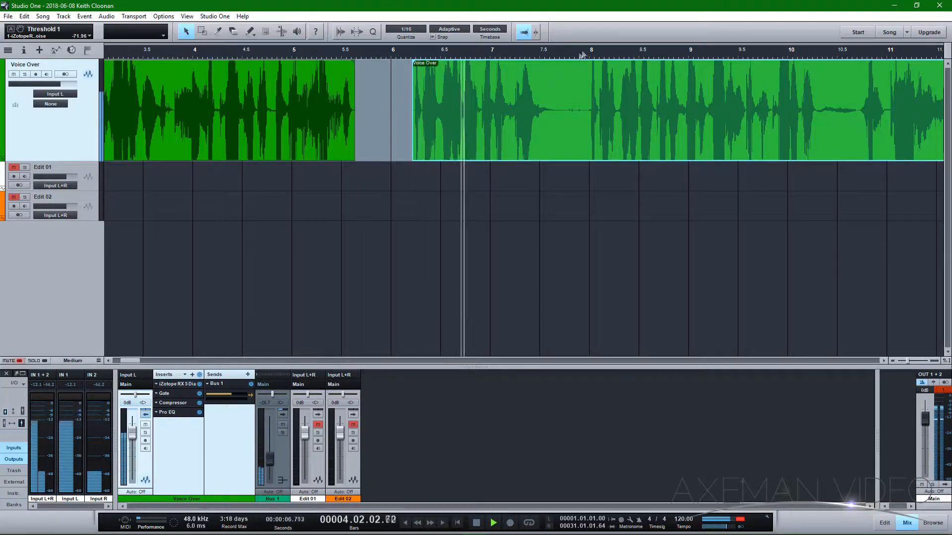
{"action": "key", "text": "w"}
{"action": "key", "text": "space"}
{"action": "left_click", "coordinate": [644, 57]}
{"action": "key", "text": "space"}
{"action": "key", "text": "space"}
{"action": "left_click", "coordinate": [882, 56]}
{"action": "key", "text": "space"}
{"action": "key", "text": "space"}
{"action": "left_click", "coordinate": [502, 56]}
{"action": "mouse_move", "coordinate": [411, 87]}
{"action": "left_mouse_down"}
{"action": "mouse_move", "coordinate": [499, 84]}
{"action": "mouse_move", "coordinate": [407, 93]}
{"action": "left_mouse_up"}
- Play across the second join and shift the third Voice Over event earlier to start at about 5.66 s
{"action": "left_click", "coordinate": [352, 57]}
{"action": "key", "text": "space"}
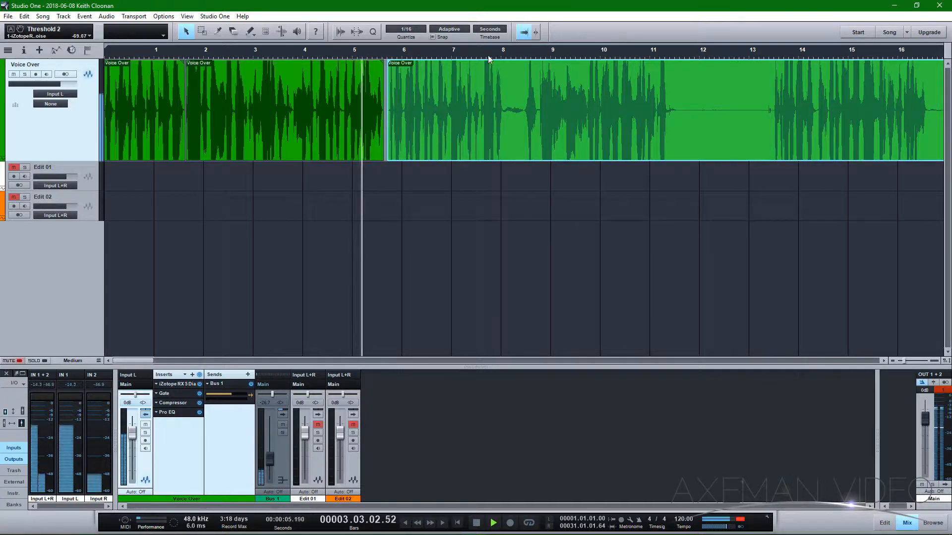
{"action": "key", "text": "space"}
{"action": "left_click", "coordinate": [330, 57]}
{"action": "key", "text": "space"}
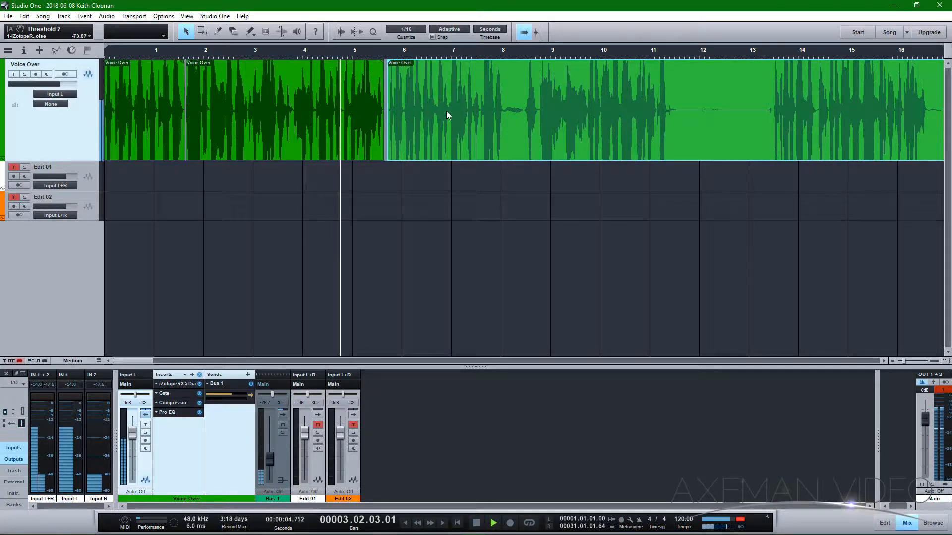
{"action": "scroll", "coordinate": [419, 102], "scroll_direction": "up", "scroll_amount": 3}
{"action": "key", "text": "space"}
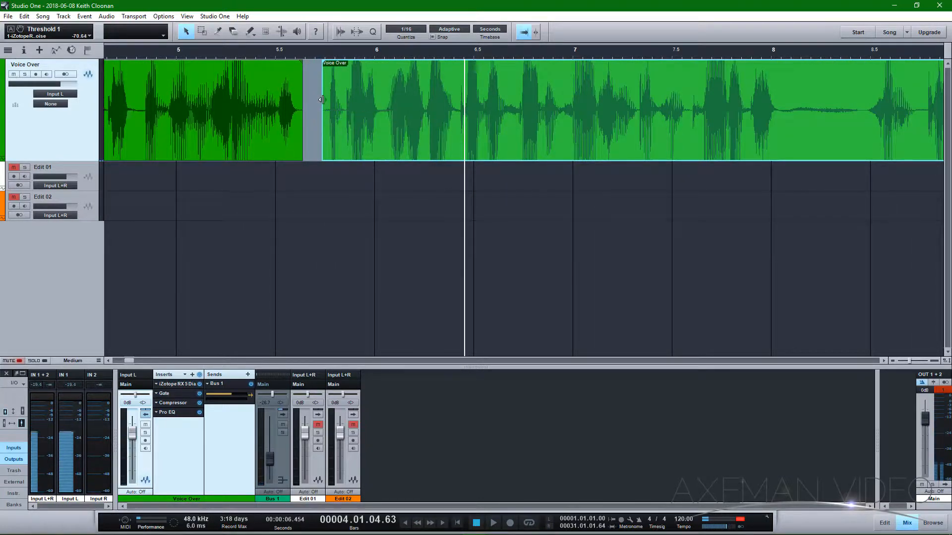
{"action": "left_click_drag", "start_coordinate": [357, 101], "coordinate": [347, 102]}
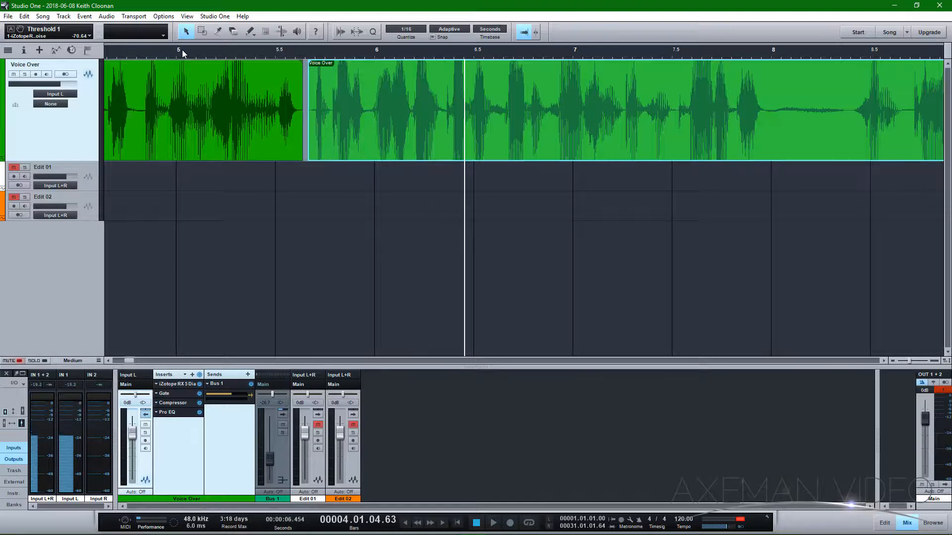
- Close the remaining gap by moving the third event against the second at about 5.63 s, and play the join
{"action": "left_click", "coordinate": [137, 59]}
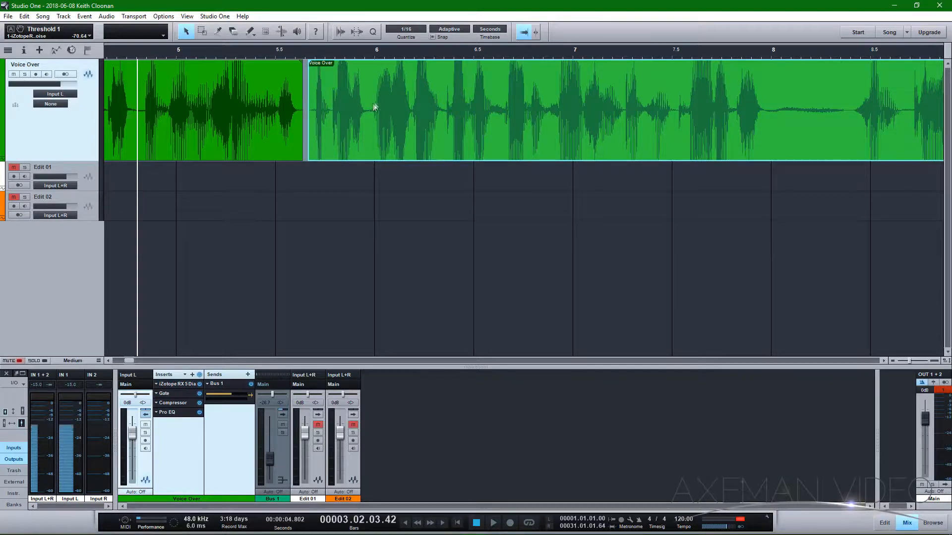
{"action": "left_click_drag", "start_coordinate": [336, 106], "coordinate": [322, 93]}
{"action": "key", "text": "space"}
{"action": "scroll", "coordinate": [397, 97], "scroll_direction": "down", "scroll_amount": 3}
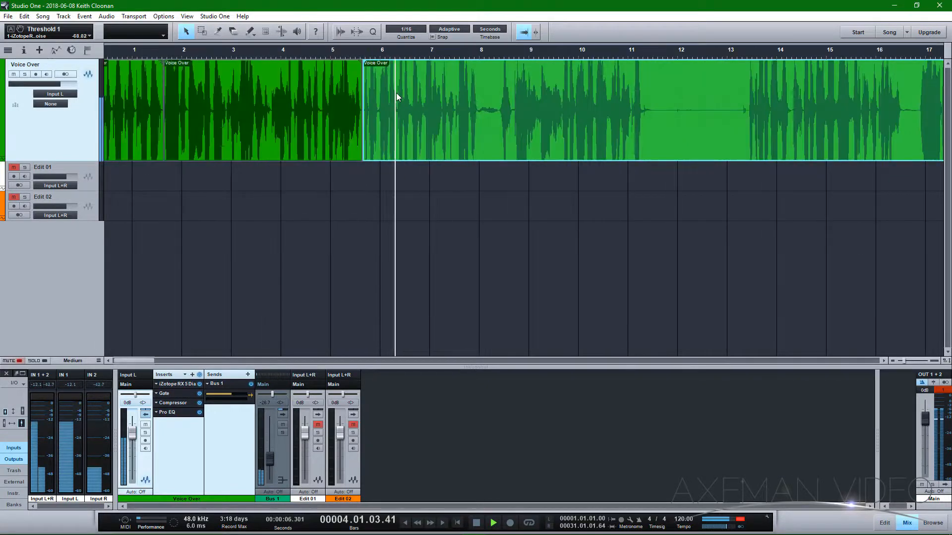
- Split the Voice Over after the third phrase at about 8 s and trim the last part's start to about 8.4 s
{"action": "key", "text": "w"}
{"action": "key", "text": "e"}
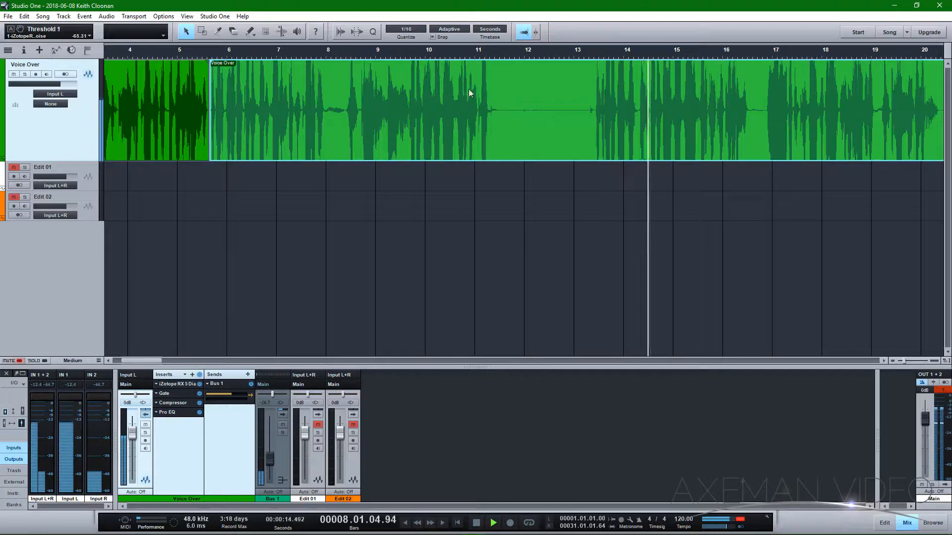
{"action": "key", "text": "space"}
{"action": "left_click", "coordinate": [270, 56]}
{"action": "key", "text": "space"}
{"action": "key", "text": "alt+x"}
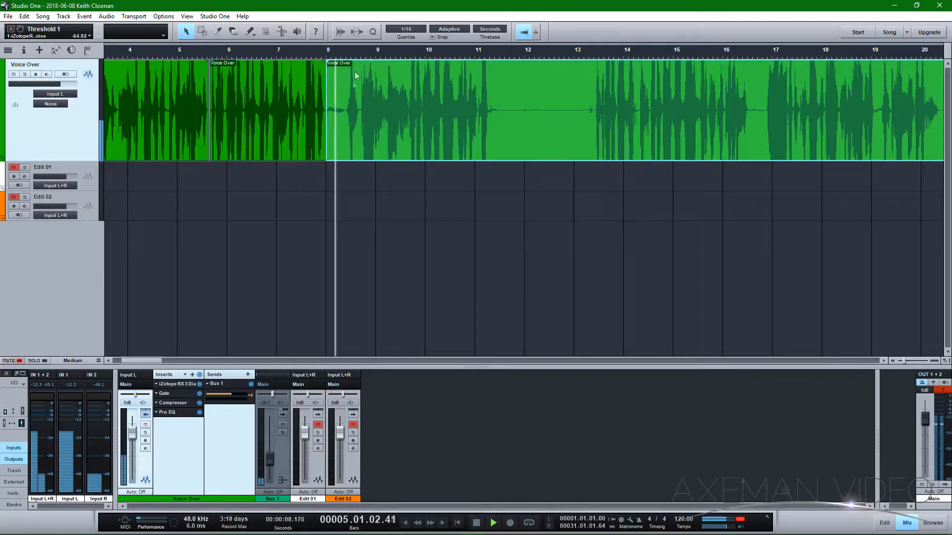
{"action": "left_click_drag", "start_coordinate": [327, 85], "coordinate": [345, 85]}
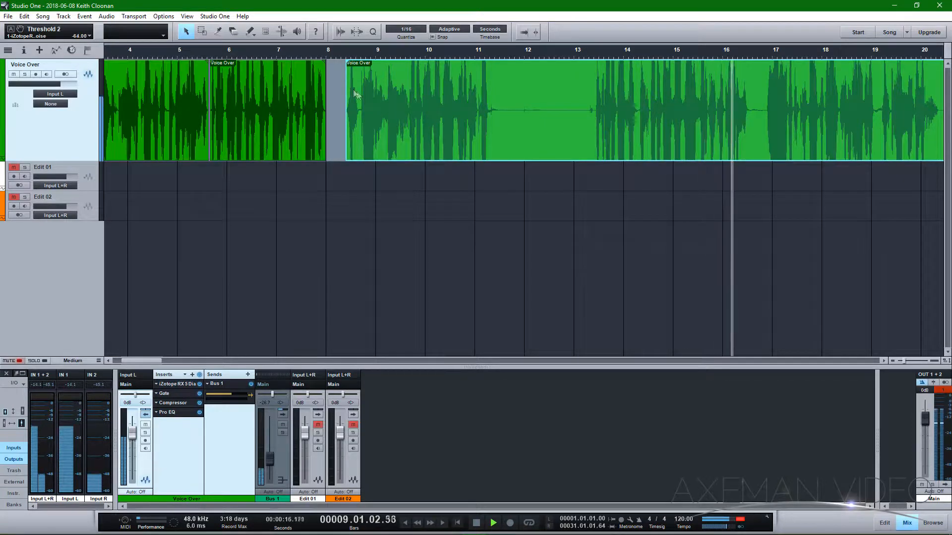
- Audition the last Voice Over event and trim its start to about 13.4 s to remove the unwanted take
{"action": "key", "text": "space"}
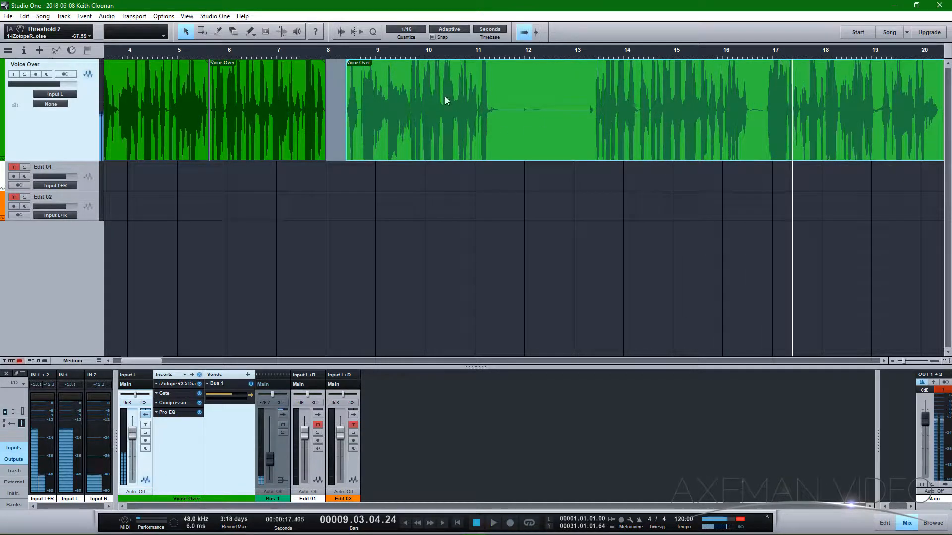
{"action": "left_click", "coordinate": [335, 53]}
{"action": "key", "text": "space"}
{"action": "key", "text": "space"}
{"action": "left_click", "coordinate": [335, 51]}
{"action": "left_click_drag", "start_coordinate": [344, 82], "coordinate": [593, 82]}
- Play the remaining takes and trim the last event's start further, to about 17.6 s
{"action": "left_click", "coordinate": [582, 52]}
{"action": "key", "text": "space"}
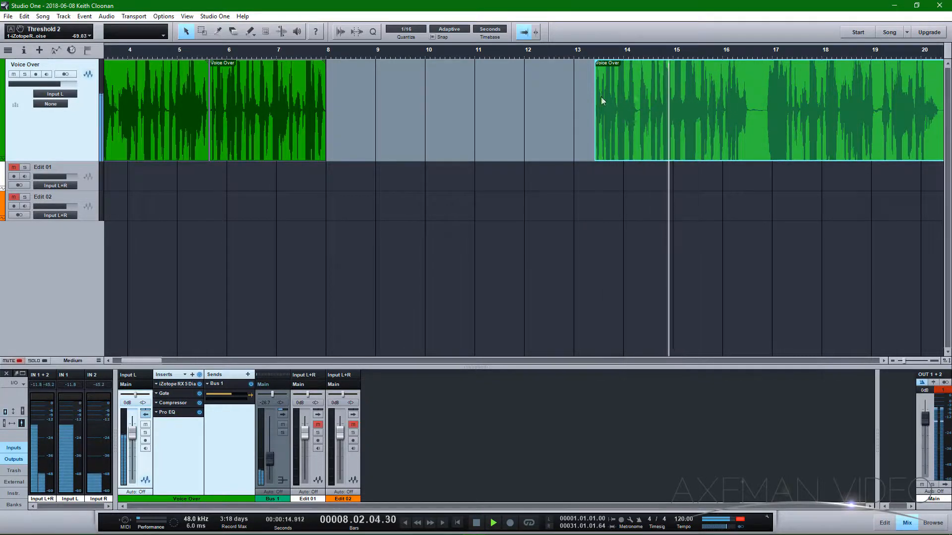
{"action": "left_click_drag", "start_coordinate": [597, 88], "coordinate": [638, 88]}
{"action": "key", "text": "space"}
{"action": "left_click_drag", "start_coordinate": [699, 105], "coordinate": [823, 97]}
- Clear the third Voice Over phrase, place the playback cursor at about 5.73 s, and arm the Voice Over track for recording
{"action": "left_click", "coordinate": [335, 52]}
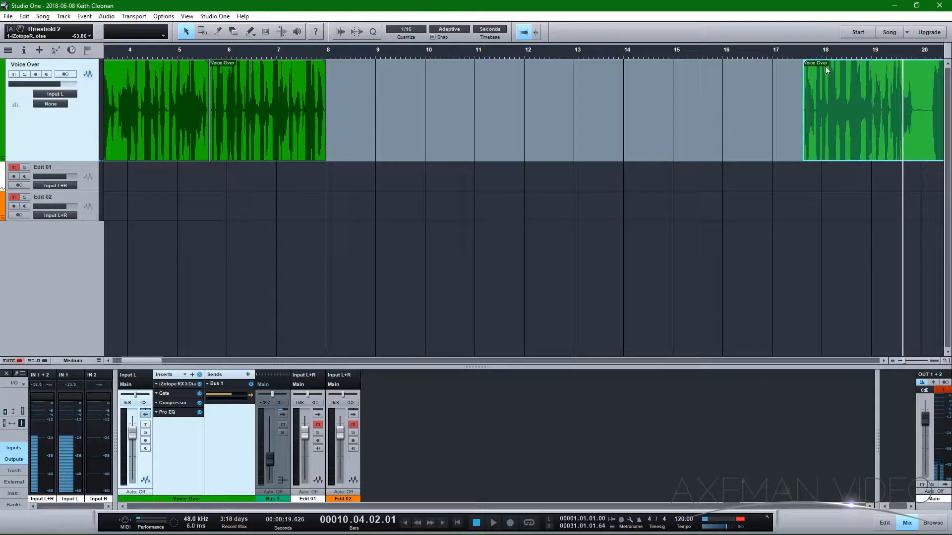
{"action": "left_click", "coordinate": [324, 52]}
{"action": "left_click", "coordinate": [330, 52]}
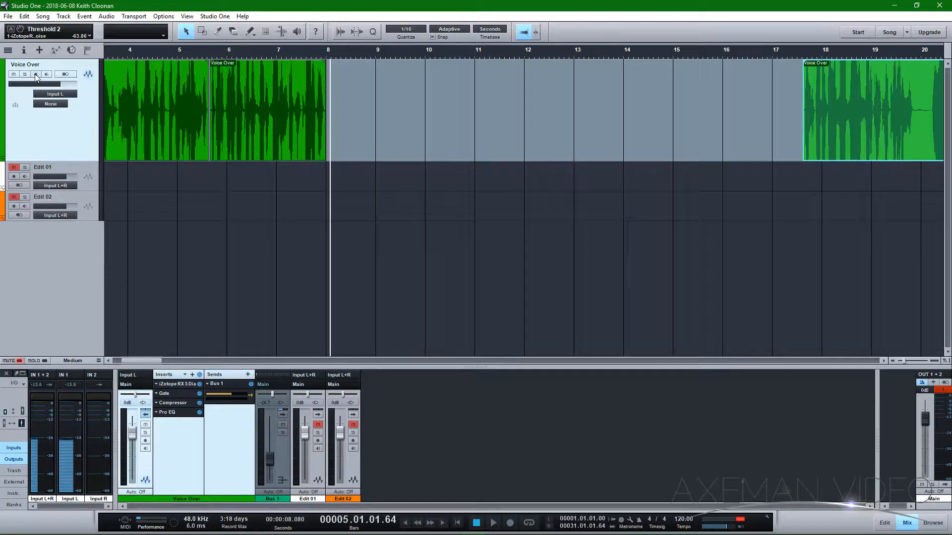
{"action": "left_click", "coordinate": [35, 75]}
{"action": "left_click", "coordinate": [35, 74]}
{"action": "left_click", "coordinate": [36, 74]}
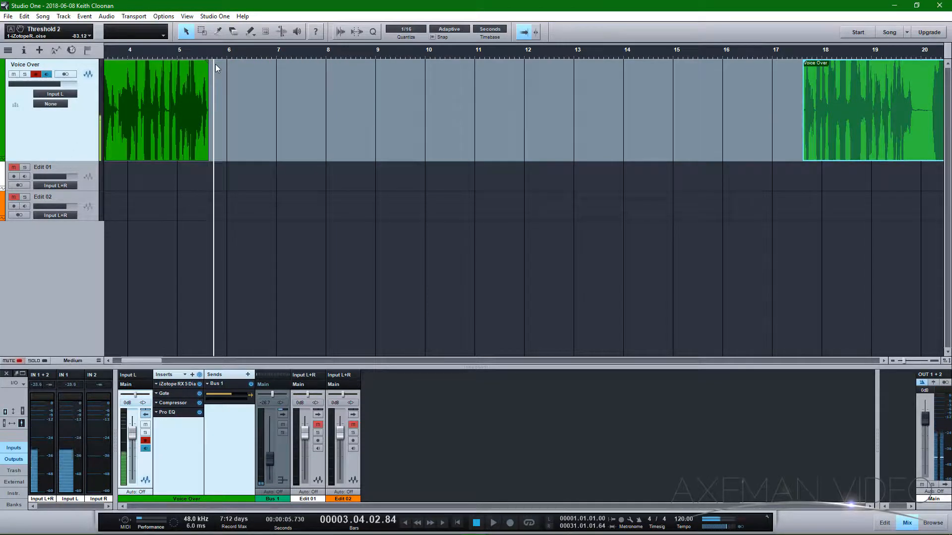
- Record a replacement third phrase on the Voice Over track from about 5.73 s to about 13.3 s, and disarm the track
{"action": "key", "text": "KP_Multiply"}
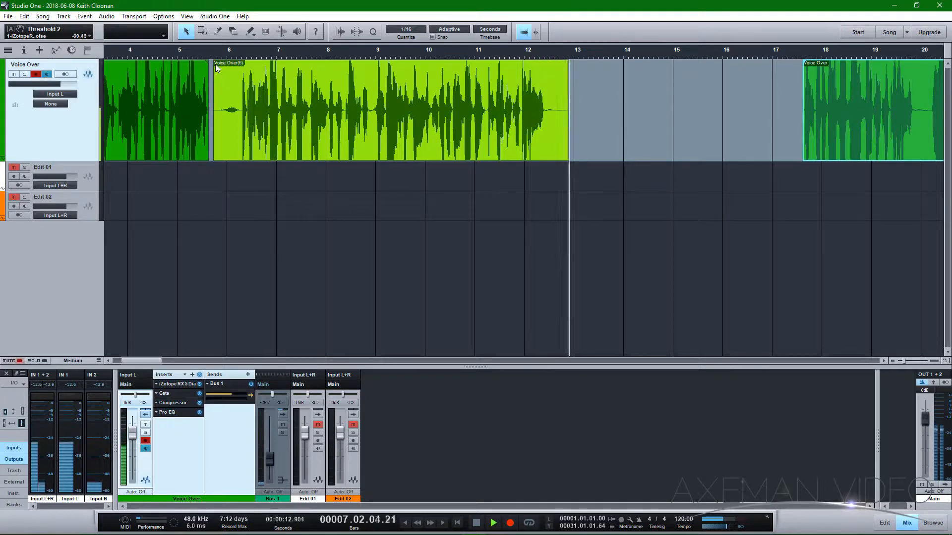
{"action": "key", "text": "space"}
{"action": "left_click", "coordinate": [214, 58]}
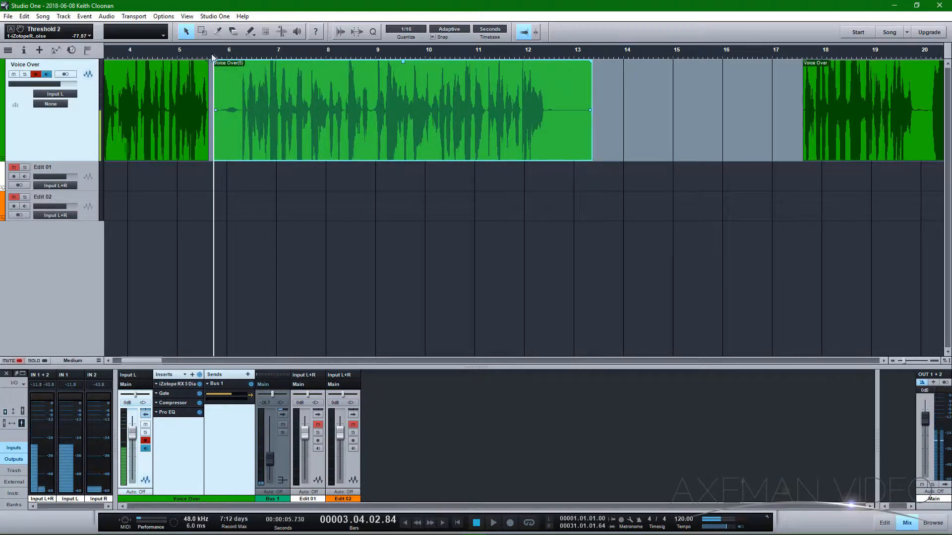
{"action": "left_click", "coordinate": [37, 75]}
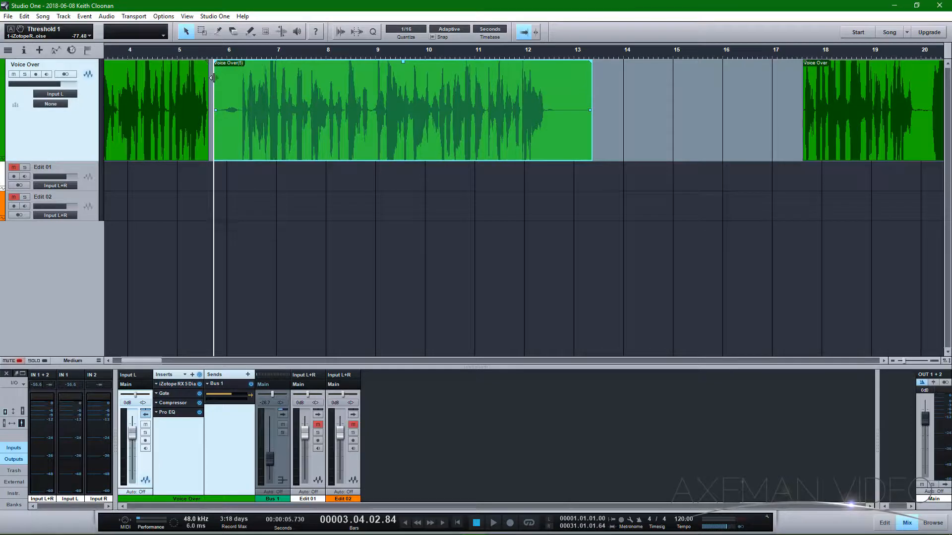
- Trim the silence from both ends of the new take and close it against the second event, ending at about 11.9 s; play it
{"action": "mouse_move", "coordinate": [213, 78]}
{"action": "left_mouse_down"}
{"action": "mouse_move", "coordinate": [241, 92]}
{"action": "mouse_move", "coordinate": [220, 95]}
{"action": "left_mouse_up"}
{"action": "left_click_drag", "start_coordinate": [562, 85], "coordinate": [518, 84]}
{"action": "key", "text": "space"}
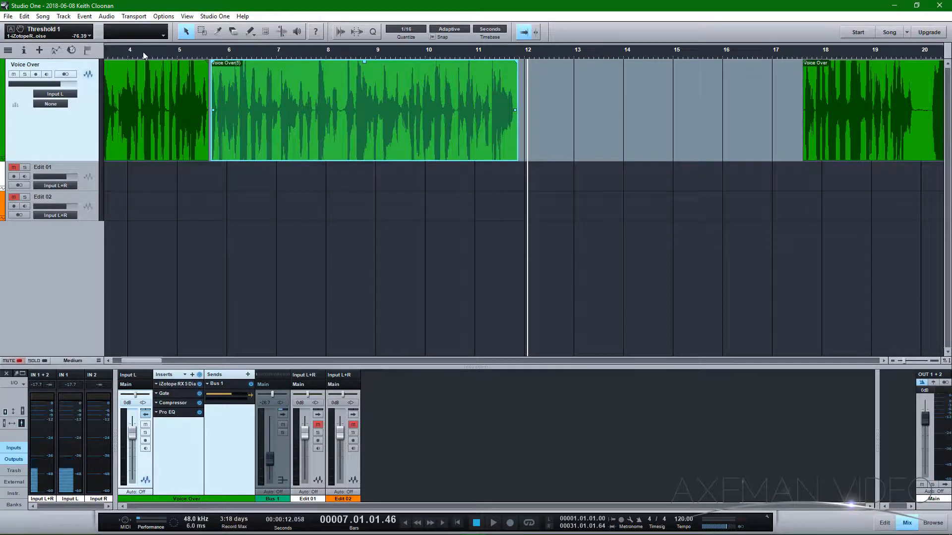
{"action": "left_click", "coordinate": [143, 55]}
{"action": "key", "text": "space"}
- Trim the first take off the last Voice Over event and move the rest against the re-recorded phrase at about 11.9 s
{"action": "left_click_drag", "start_coordinate": [843, 87], "coordinate": [579, 88]}
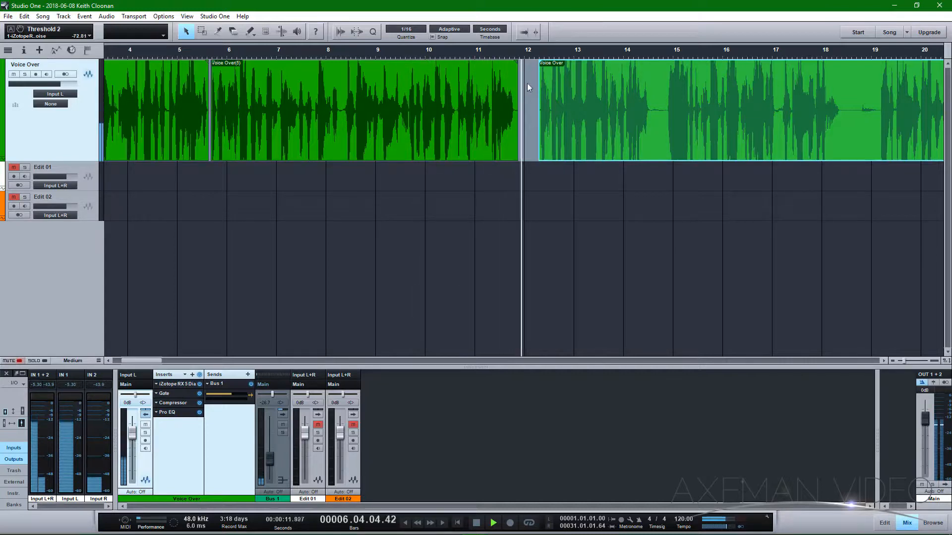
{"action": "key", "text": "space"}
{"action": "left_click", "coordinate": [617, 55]}
{"action": "key", "text": "space"}
{"action": "key", "text": "space"}
{"action": "left_click_drag", "start_coordinate": [541, 89], "coordinate": [551, 104]}
{"action": "left_click", "coordinate": [483, 51]}
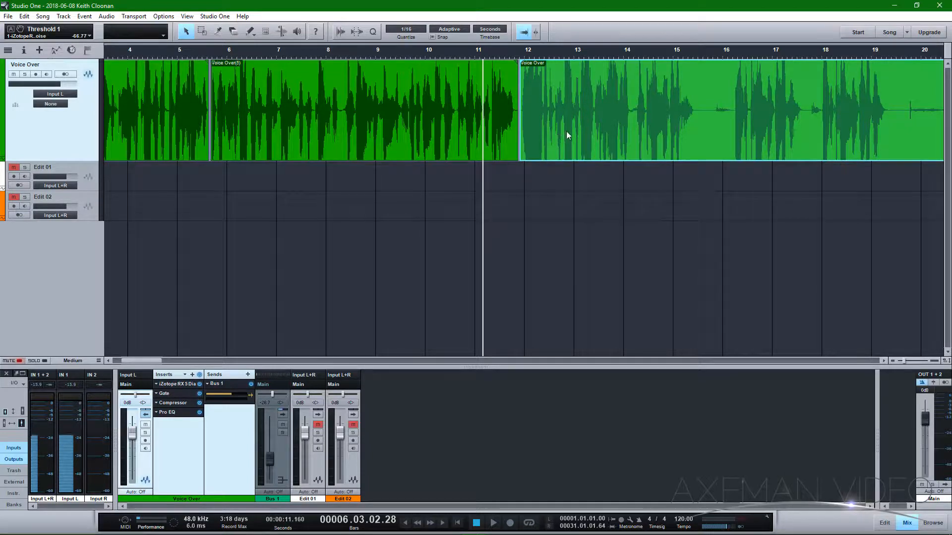
{"action": "key", "text": "space"}
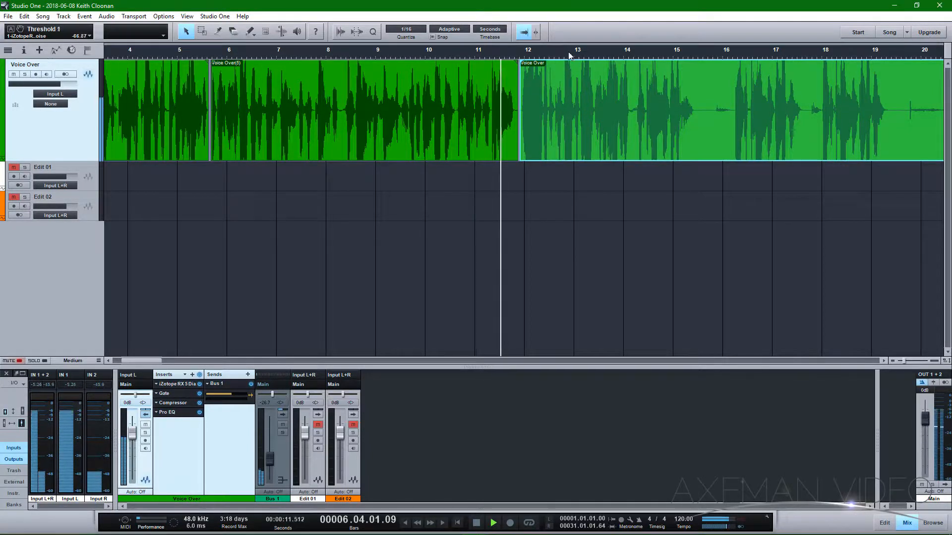
- Shorten the end of the re-recorded phrase and tighten the following event against it at about 11.8 s, and play the join
{"action": "left_click", "coordinate": [488, 54]}
{"action": "key", "text": "e"}
{"action": "key", "text": "e"}
{"action": "key", "text": "space"}
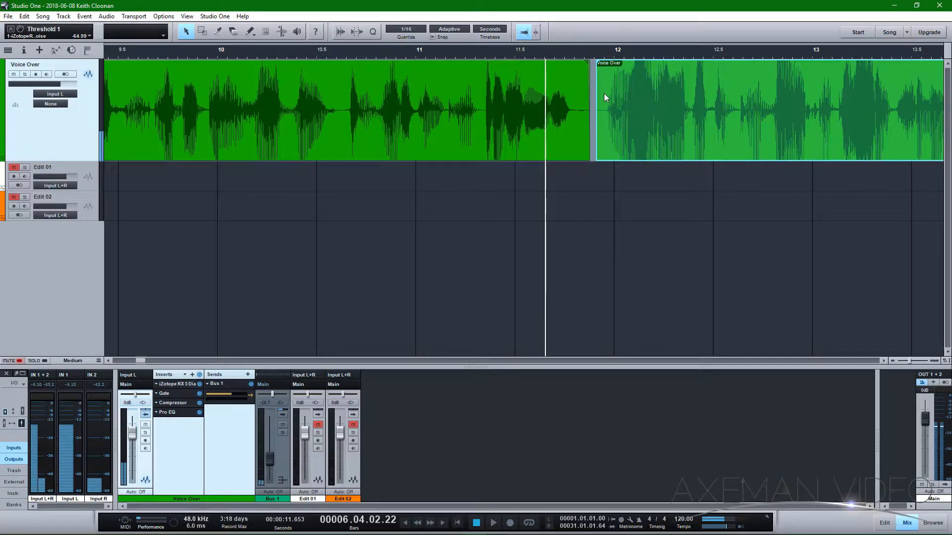
{"action": "mouse_move", "coordinate": [593, 90]}
{"action": "left_mouse_down"}
{"action": "mouse_move", "coordinate": [604, 90]}
{"action": "mouse_move", "coordinate": [578, 90]}
{"action": "mouse_move", "coordinate": [606, 97]}
{"action": "left_mouse_up"}
{"action": "left_click", "coordinate": [420, 52]}
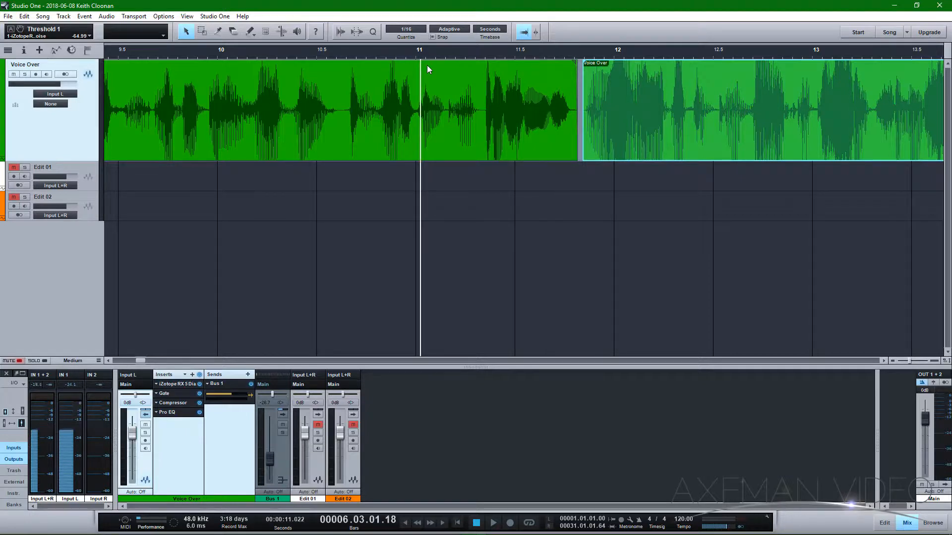
{"action": "key", "text": "space"}
{"action": "key", "text": "w"}
{"action": "key", "text": "w"}
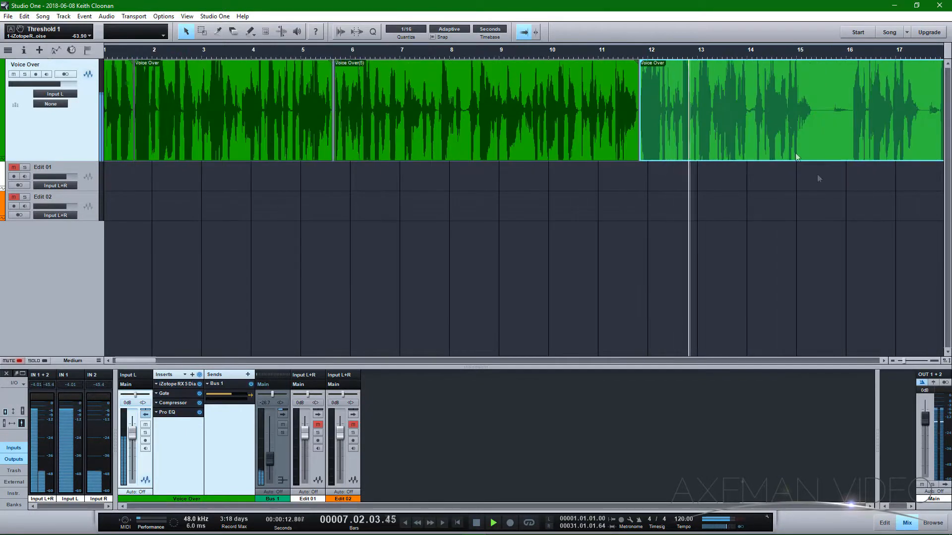
{"action": "key", "text": "space"}
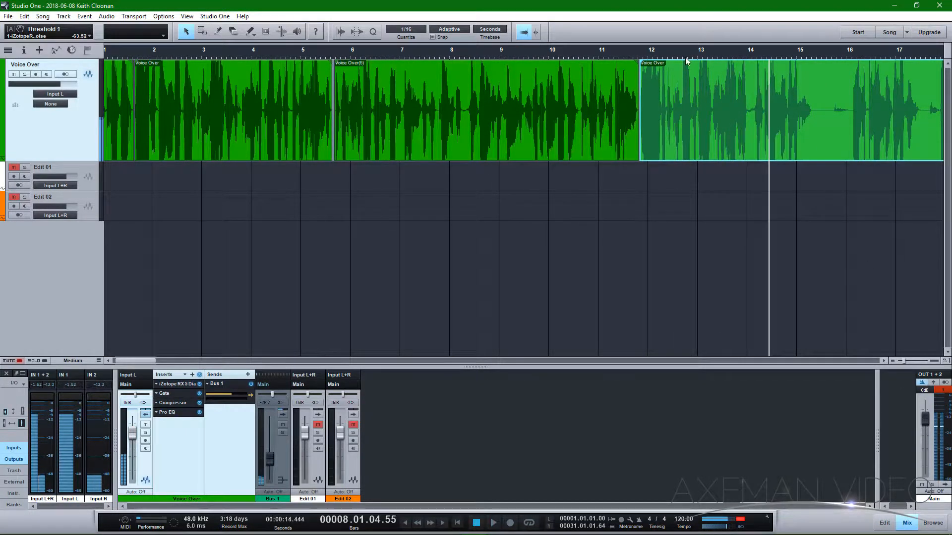
- Reset the Main output's clip indicator and audition the passage around the last join from about 10.6 s onward
{"action": "left_click", "coordinate": [684, 55]}
{"action": "left_click", "coordinate": [941, 392]}
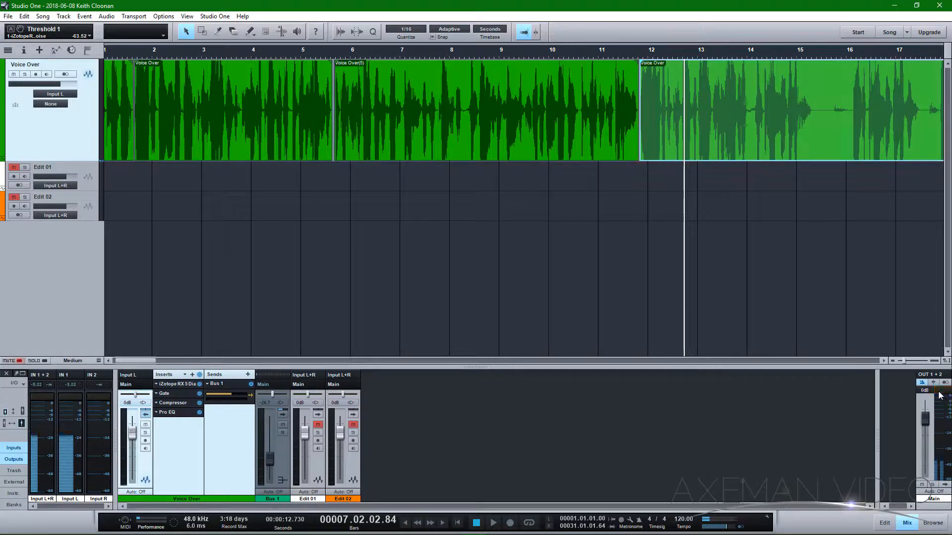
{"action": "left_click", "coordinate": [883, 362]}
{"action": "left_click", "coordinate": [883, 361]}
{"action": "left_click", "coordinate": [883, 362]}
{"action": "left_click", "coordinate": [884, 362]}
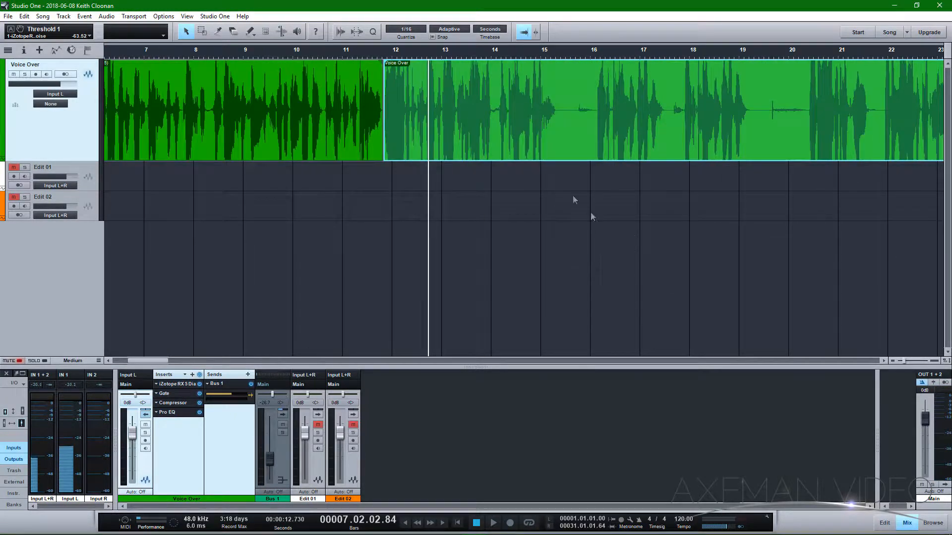
{"action": "left_click", "coordinate": [421, 55]}
{"action": "key", "text": "space"}
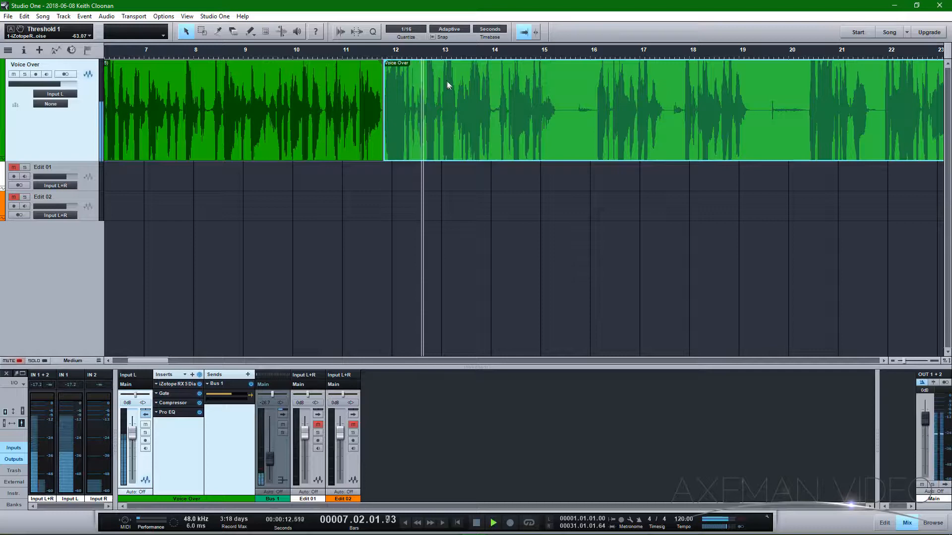
{"action": "key", "text": "space"}
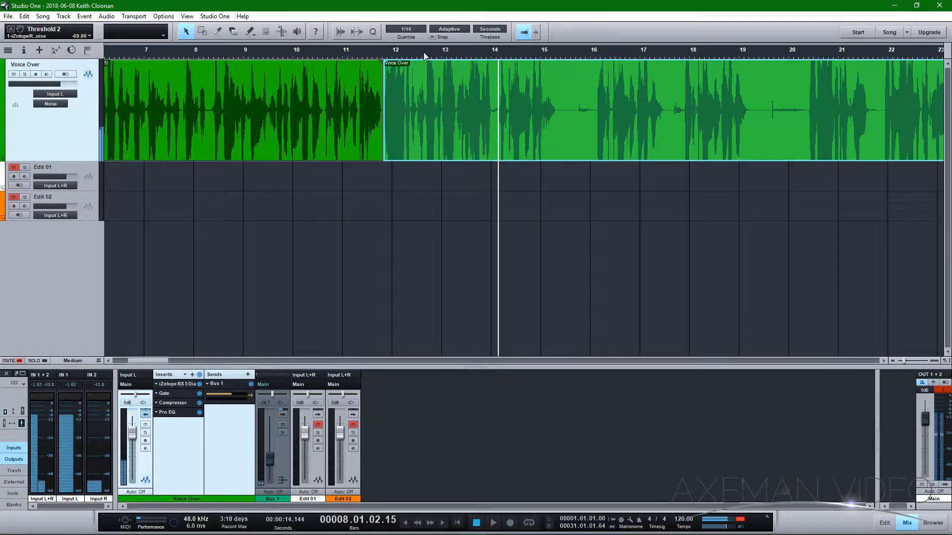
{"action": "left_click", "coordinate": [337, 53]}
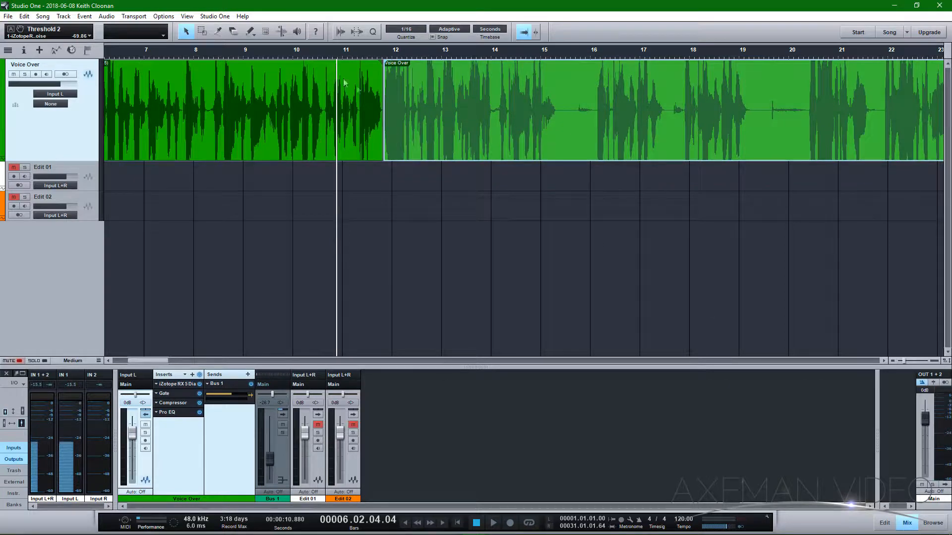
{"action": "left_click", "coordinate": [321, 53]}
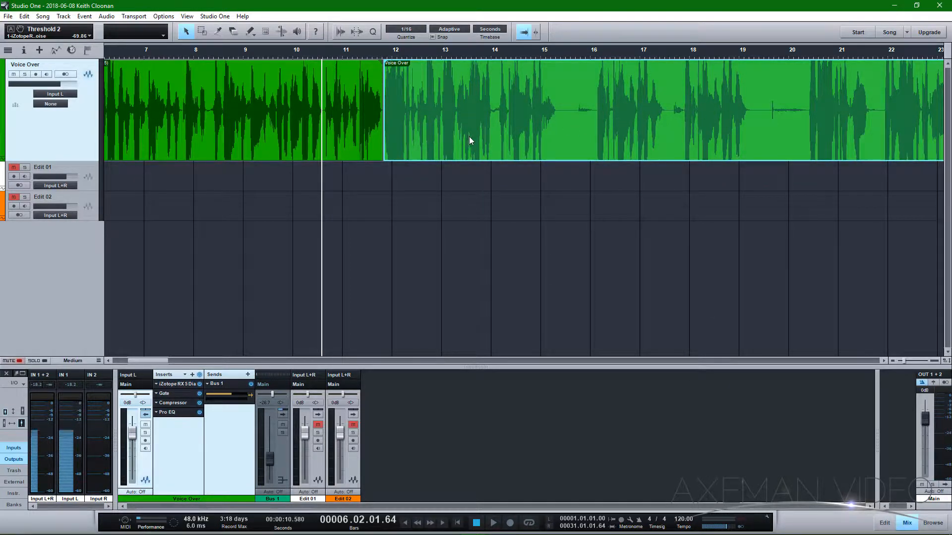
{"action": "key", "text": "space"}
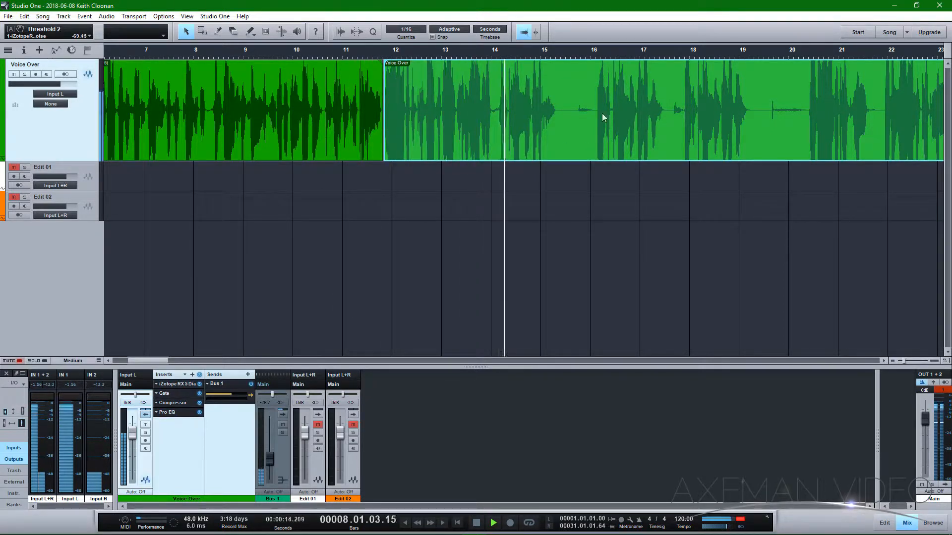
- Split the last event after its phrase at about 15.4 s, separate the remainder, and trim its start to about 18.7 s
{"action": "key", "text": "alt+x"}
{"action": "left_click_drag", "start_coordinate": [578, 94], "coordinate": [617, 94]}
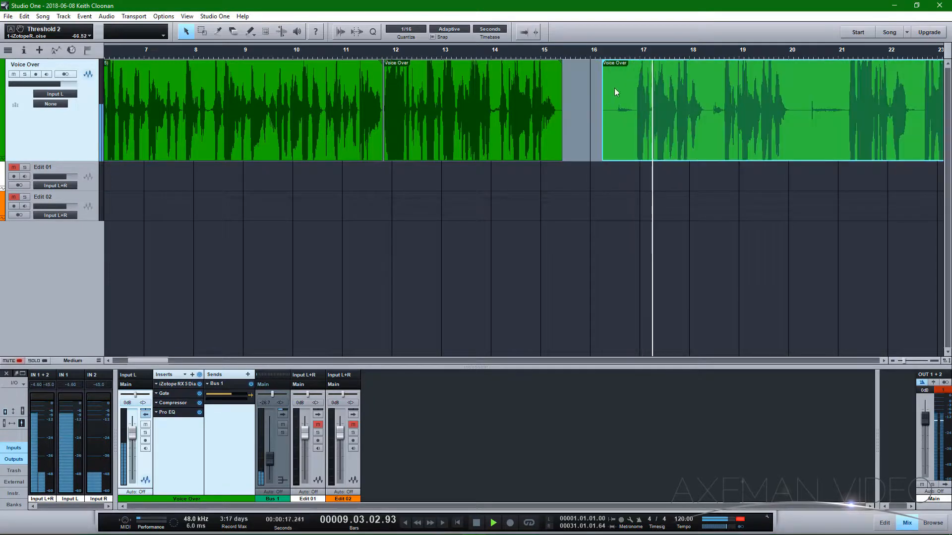
{"action": "left_click_drag", "start_coordinate": [604, 88], "coordinate": [722, 92]}
{"action": "key", "text": "f"}
- Audition the trimmed remainder, move it back to about 15.7 s behind the preceding phrase, and play the transition
{"action": "left_click", "coordinate": [712, 55]}
{"action": "key", "text": "space"}
{"action": "left_click_drag", "start_coordinate": [751, 109], "coordinate": [604, 122]}
{"action": "left_click", "coordinate": [470, 56]}
{"action": "key", "text": "space"}
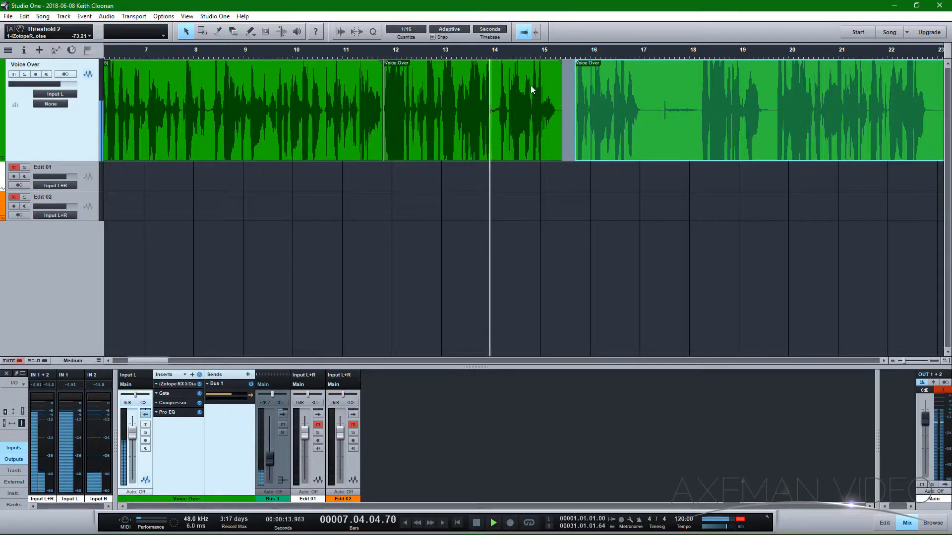
- Try to replace the end of the preceding phrase after about 14 s with the following take
{"action": "left_click", "coordinate": [470, 56]}
{"action": "left_click", "coordinate": [519, 87]}
{"action": "key", "text": "alt+x"}
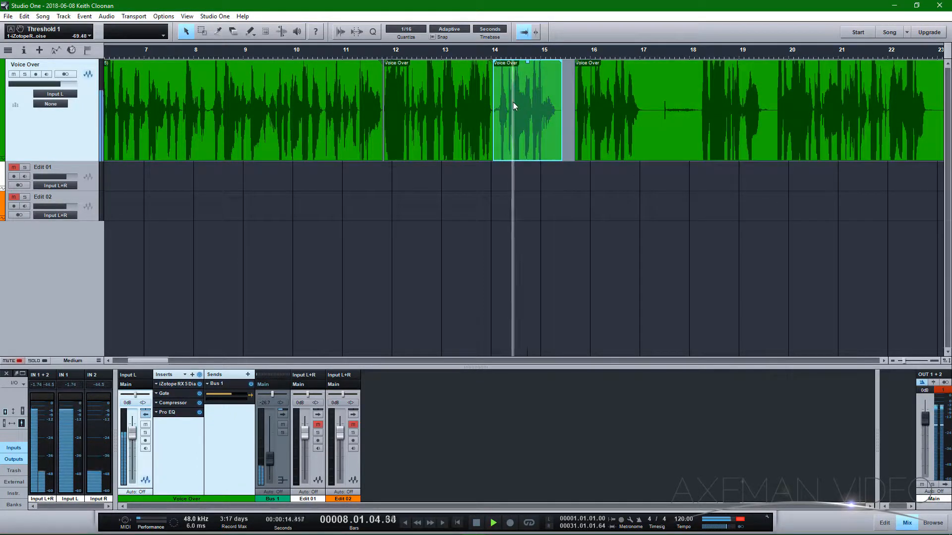
{"action": "key", "text": "Delete"}
{"action": "left_click", "coordinate": [604, 116]}
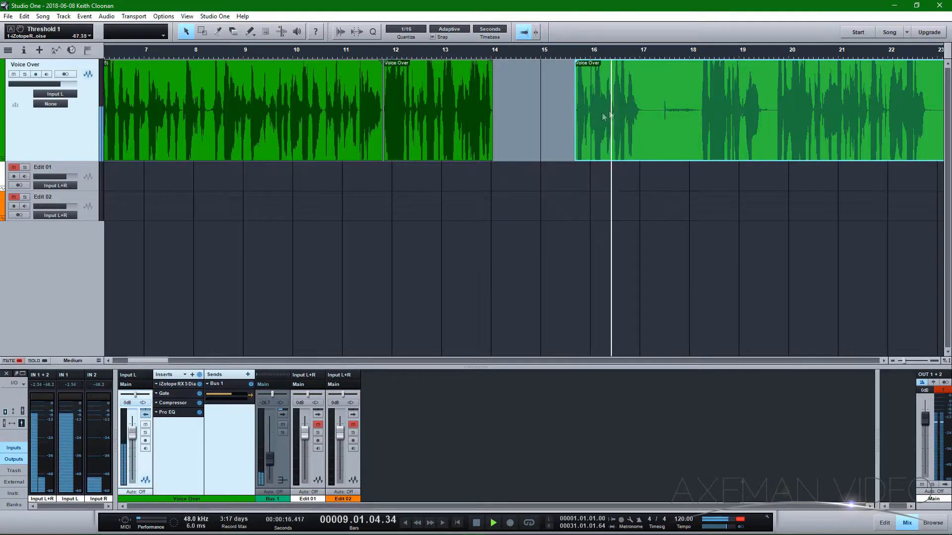
{"action": "key", "text": "space"}
{"action": "left_click_drag", "start_coordinate": [603, 117], "coordinate": [535, 111]}
{"action": "key", "text": "ctrl+z"}
{"action": "key", "text": "ctrl+z"}
{"action": "key", "text": "ctrl+z"}
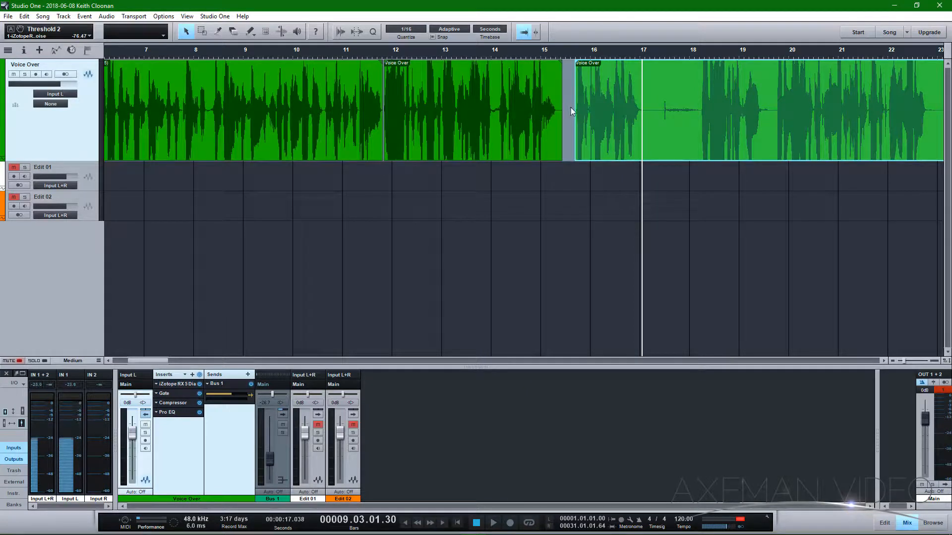
- Trim the last event's start to about 18.2 s to remove its first take, and play the phrase before it
{"action": "left_click_drag", "start_coordinate": [572, 105], "coordinate": [698, 107]}
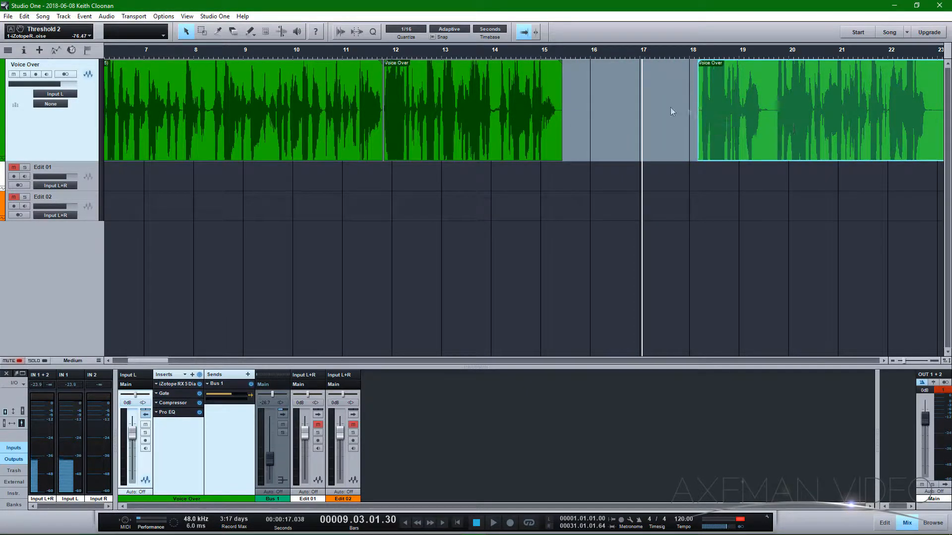
{"action": "left_click", "coordinate": [445, 57]}
{"action": "key", "text": "space"}
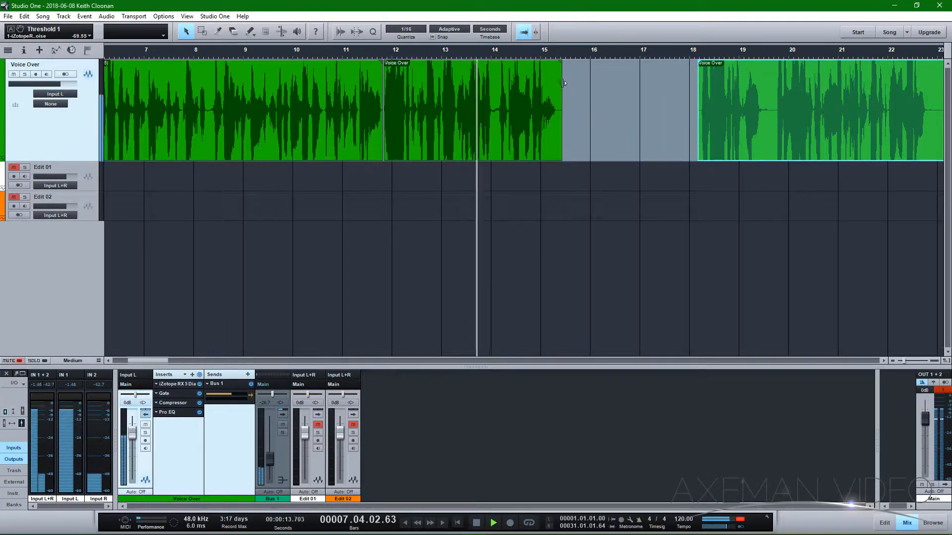
{"action": "key", "text": "space"}
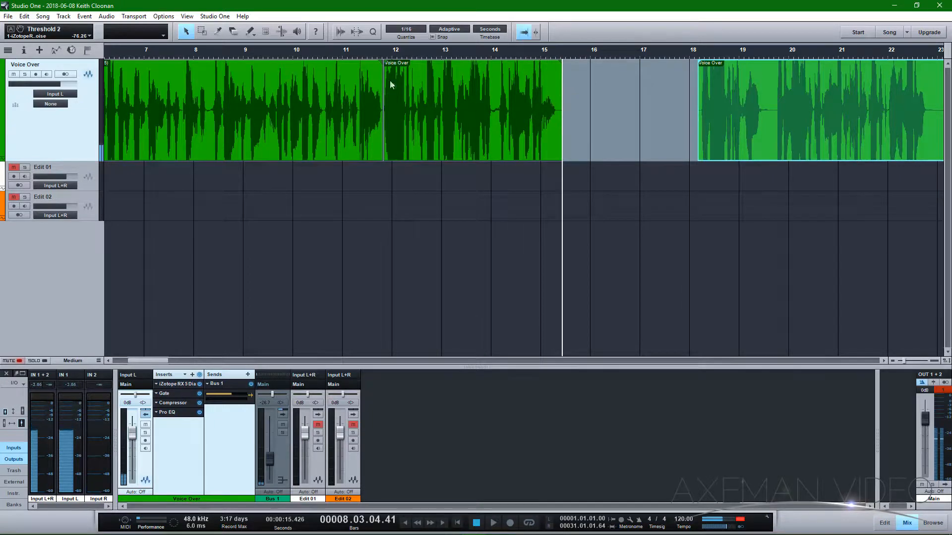
{"action": "left_click", "coordinate": [388, 57]}
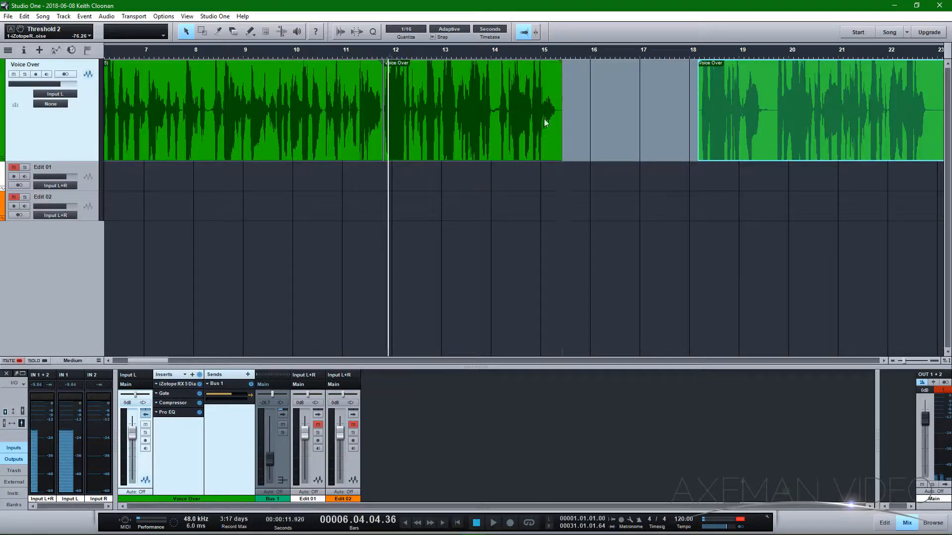
{"action": "key", "text": "space"}
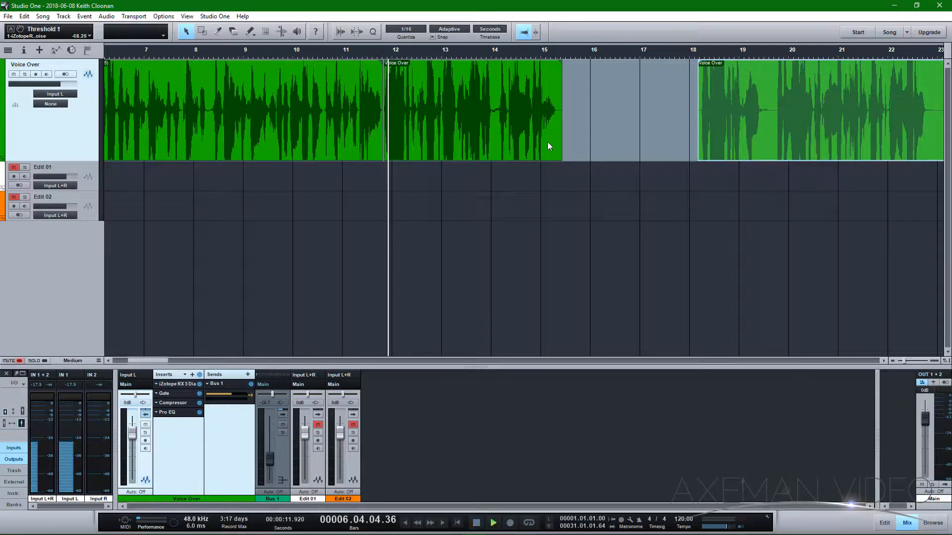
{"action": "key", "text": "space"}
- Audition the phrase around 13 s and split the voice-over event at about 13.03 s, just before the loud word
{"action": "left_click", "coordinate": [443, 56]}
{"action": "key", "text": "e"}
{"action": "key", "text": "e"}
{"action": "key", "text": "e"}
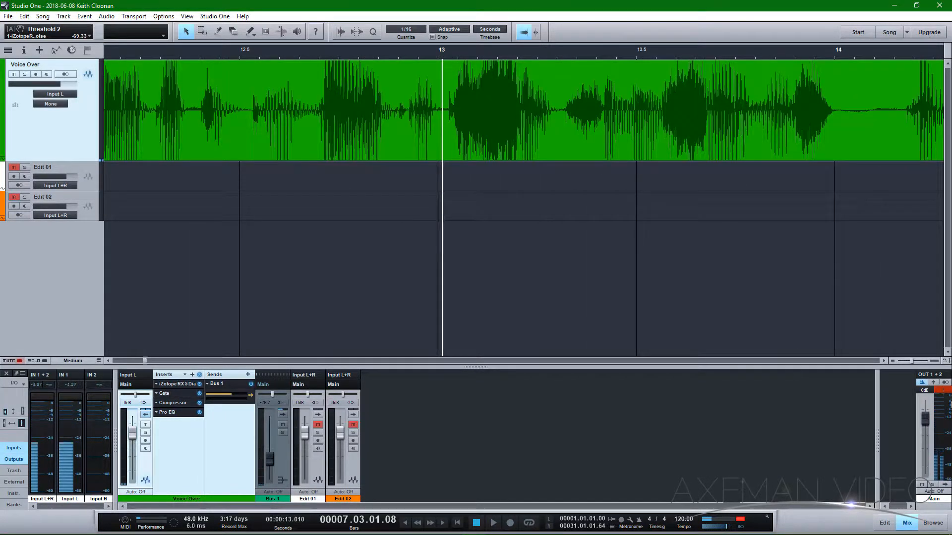
{"action": "left_click", "coordinate": [944, 392]}
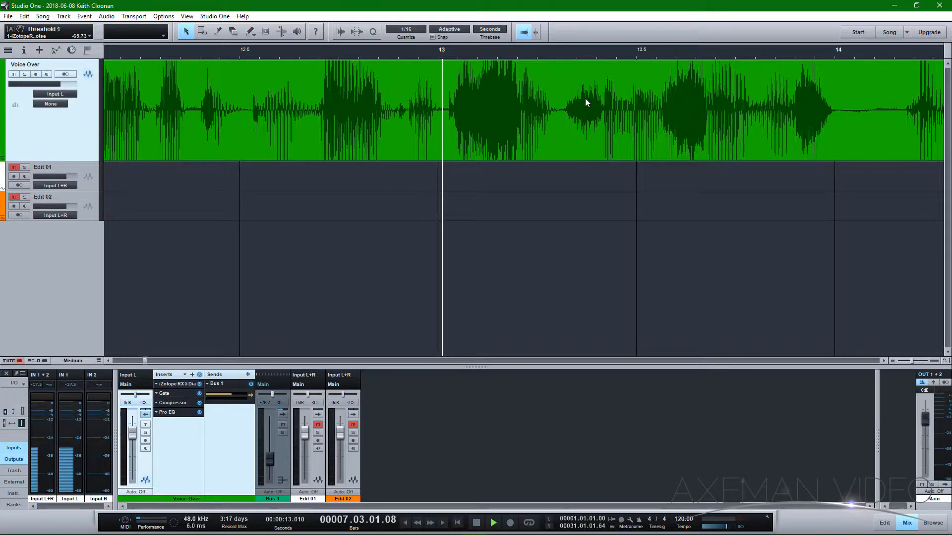
{"action": "key", "text": "space"}
{"action": "key", "text": "space"}
{"action": "left_click", "coordinate": [448, 53]}
{"action": "left_click", "coordinate": [445, 55]}
{"action": "key", "text": "e"}
{"action": "key", "text": "e"}
{"action": "key", "text": "e"}
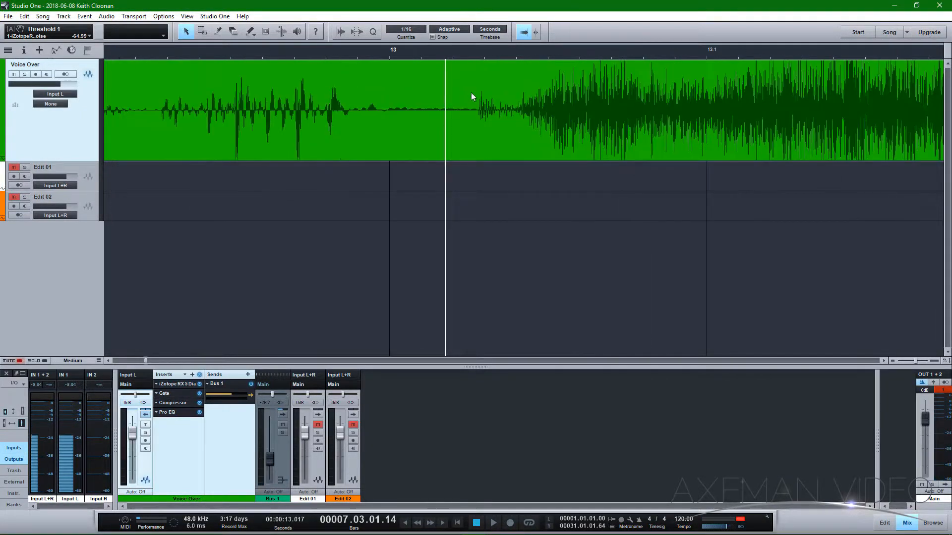
{"action": "left_click", "coordinate": [471, 57]}
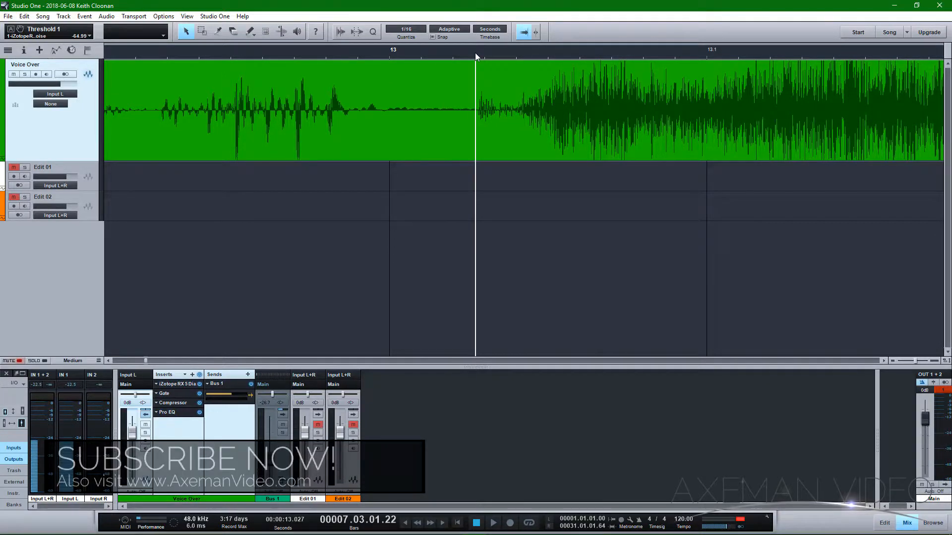
{"action": "left_click", "coordinate": [477, 56]}
{"action": "key", "text": "alt+x"}
- Split the voice-over again at about 13.3 s, in the silence right after the loud word
{"action": "key", "text": "w"}
{"action": "key", "text": "w"}
{"action": "left_click", "coordinate": [584, 56]}
{"action": "key", "text": "e"}
{"action": "key", "text": "e"}
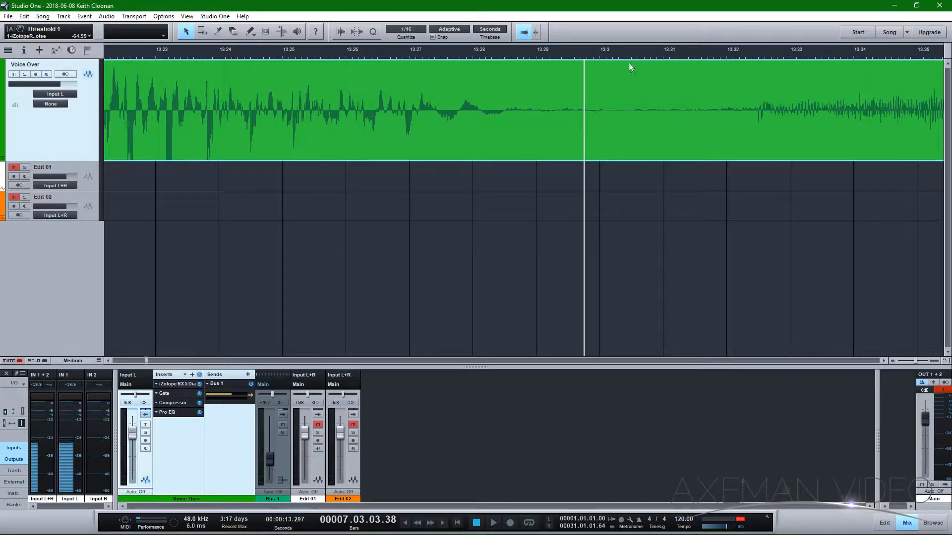
{"action": "left_click", "coordinate": [626, 55]}
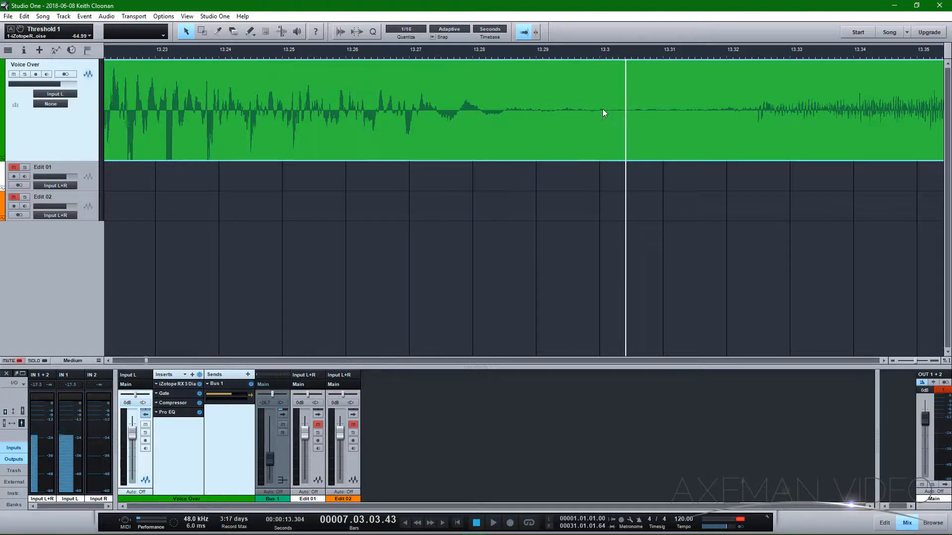
{"action": "left_click_drag", "start_coordinate": [626, 57], "coordinate": [628, 59]}
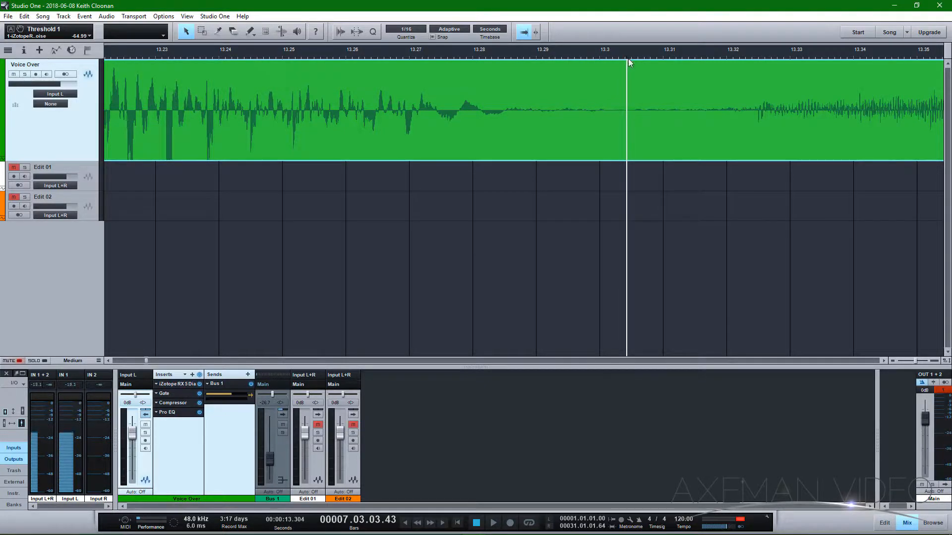
{"action": "key", "text": "alt+x"}
- Slightly lower the volume of the isolated loud-word event between about 13.03 s and 13.3 s
{"action": "key", "text": "w"}
{"action": "key", "text": "w"}
{"action": "key", "text": "w"}
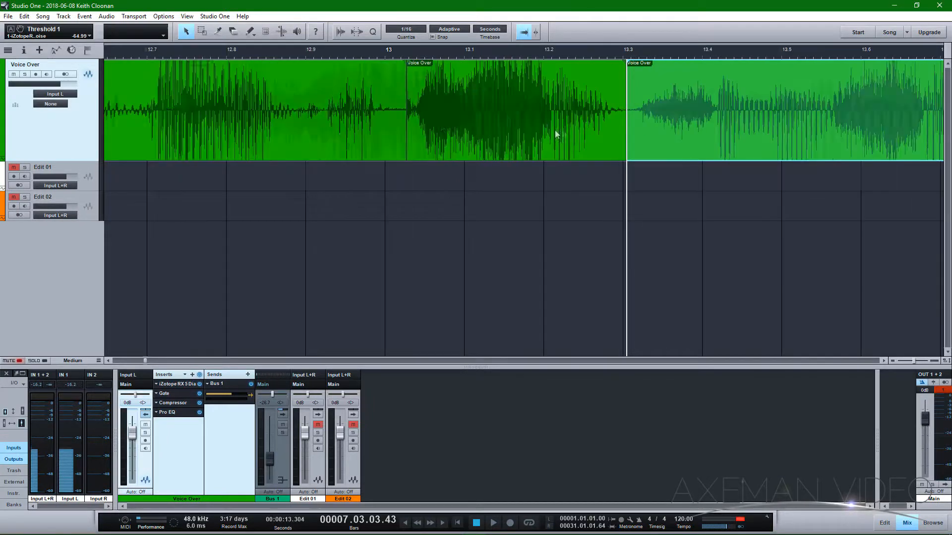
{"action": "left_click", "coordinate": [496, 97]}
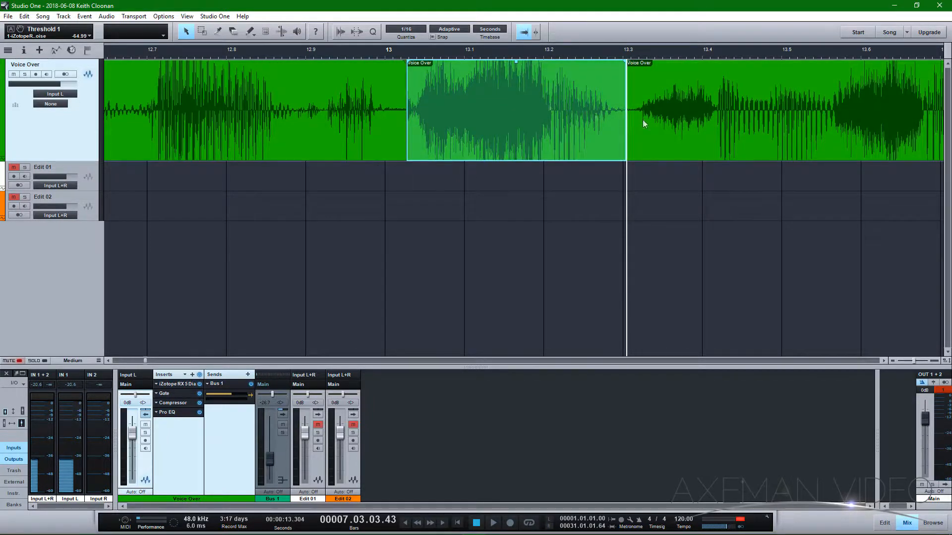
{"action": "left_click", "coordinate": [671, 104]}
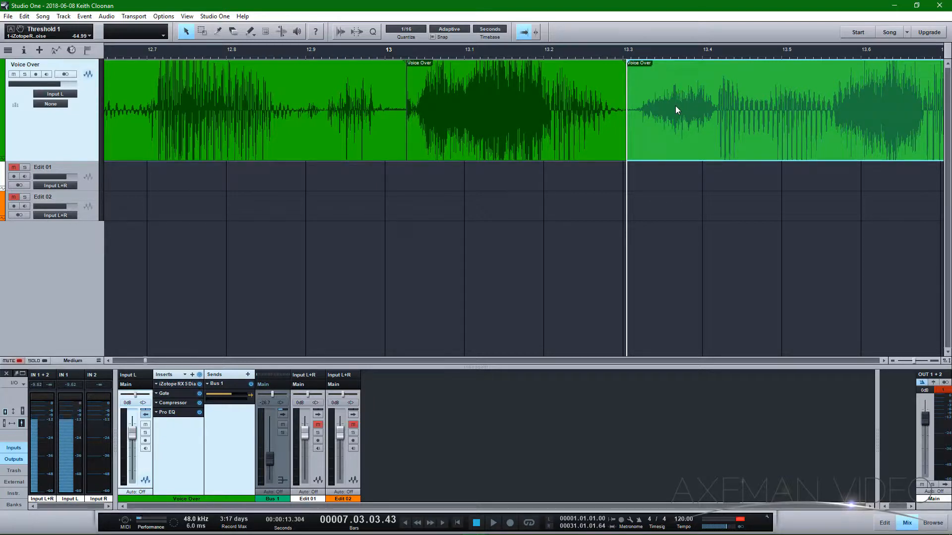
{"action": "left_click", "coordinate": [479, 106]}
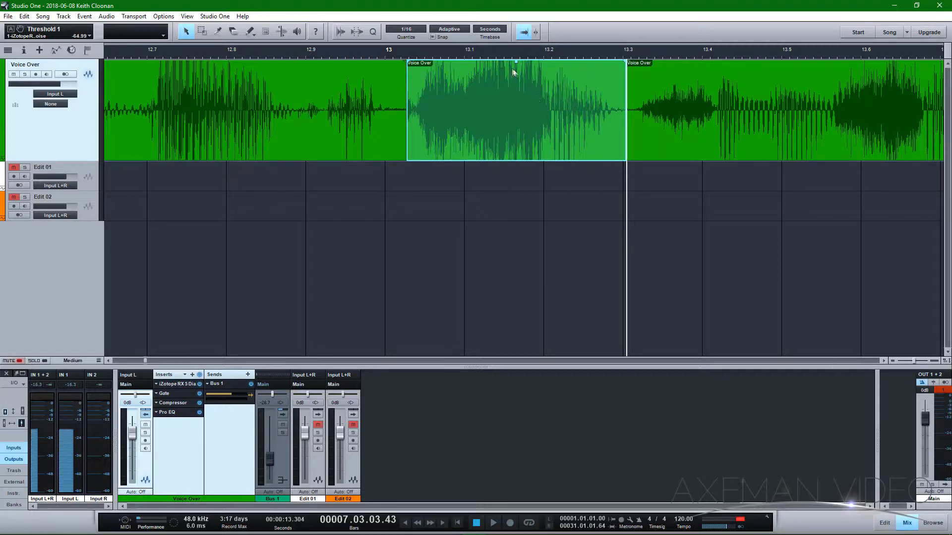
{"action": "left_click_drag", "start_coordinate": [516, 63], "coordinate": [518, 69]}
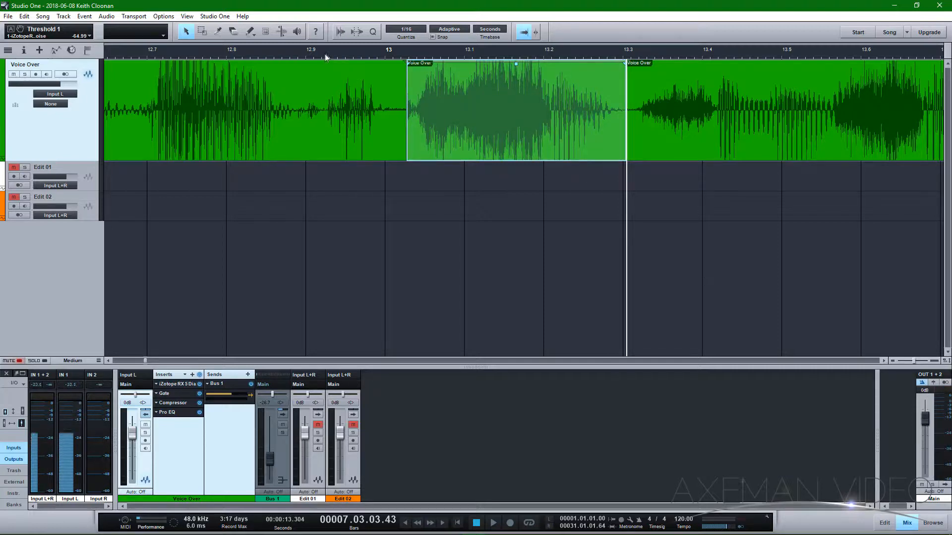
- Play the adjusted word and listen to it in context from about 11.7 s
{"action": "key", "text": "space"}
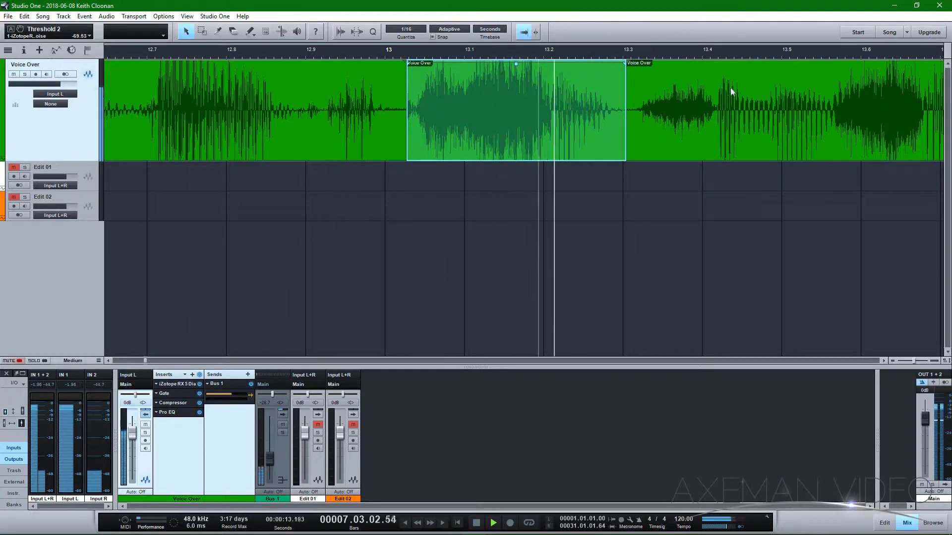
{"action": "key", "text": "w"}
{"action": "key", "text": "w"}
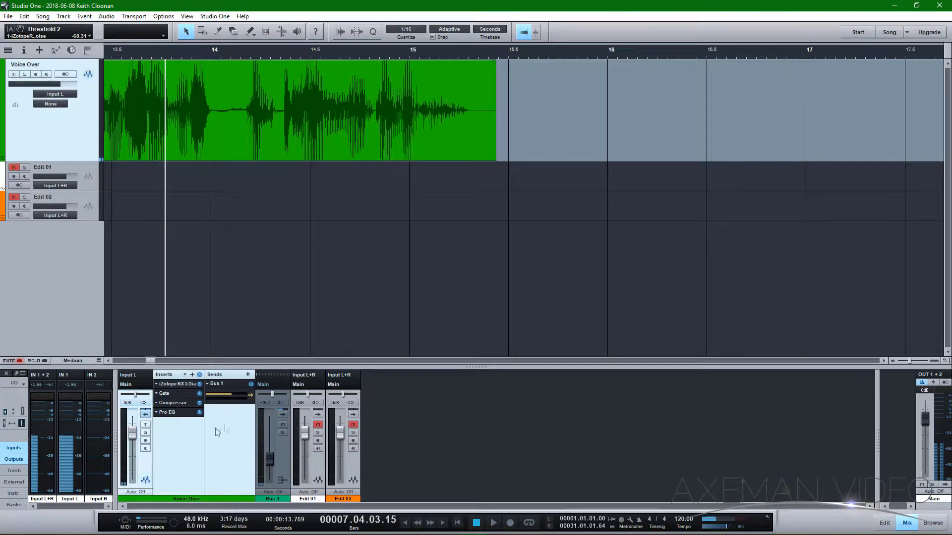
{"action": "left_click", "coordinate": [108, 361]}
{"action": "key", "text": "w"}
{"action": "key", "text": "w"}
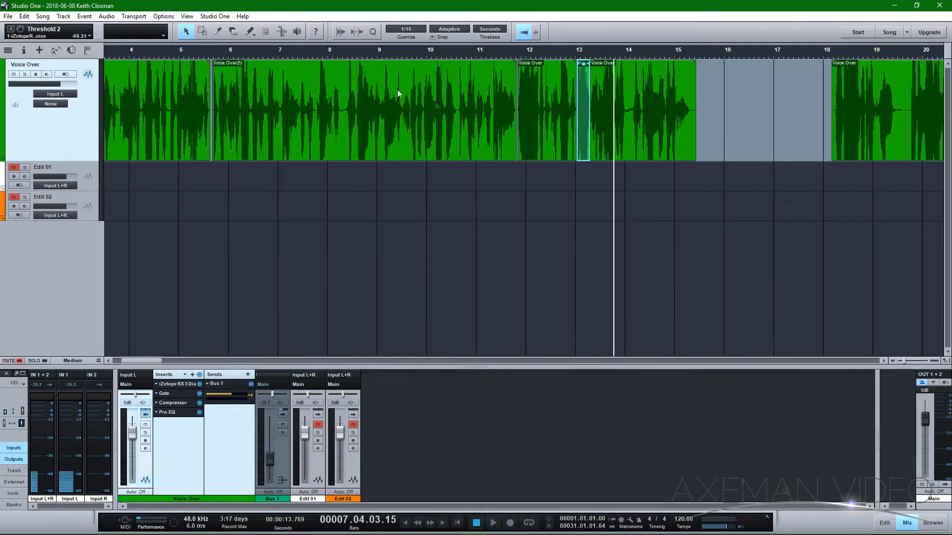
{"action": "left_click", "coordinate": [513, 56]}
{"action": "key", "text": "space"}
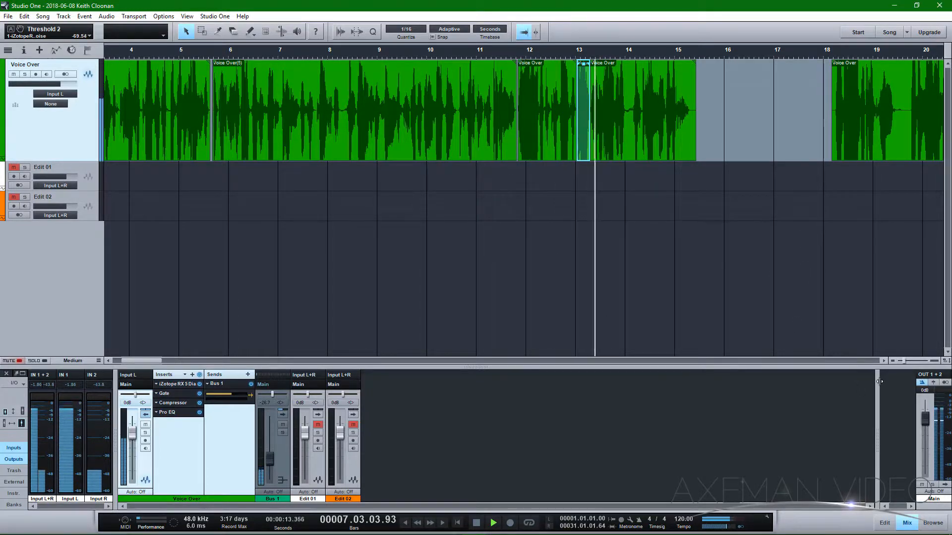
- Trim the end of the phrase before the gap to about 15.3 s and play on from about 14 s
{"action": "left_click", "coordinate": [885, 362]}
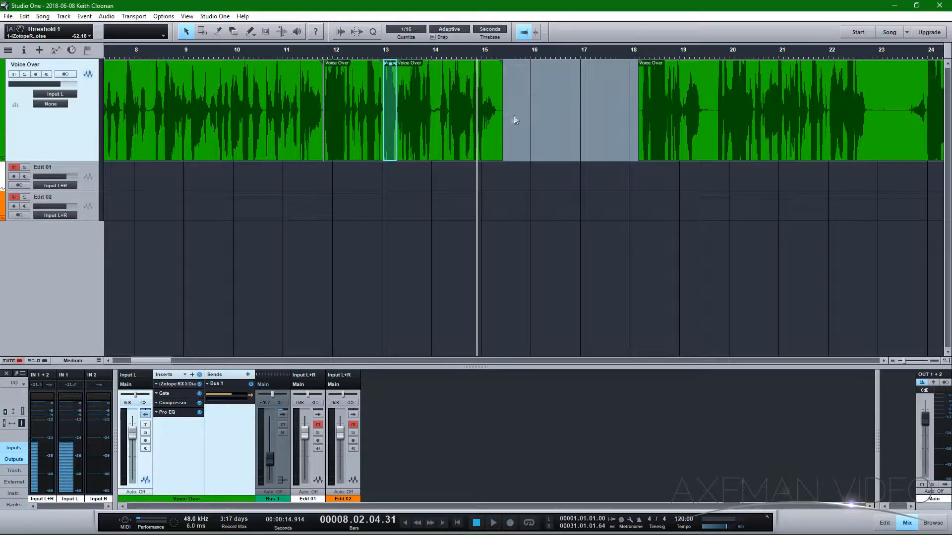
{"action": "left_click_drag", "start_coordinate": [504, 74], "coordinate": [499, 74]}
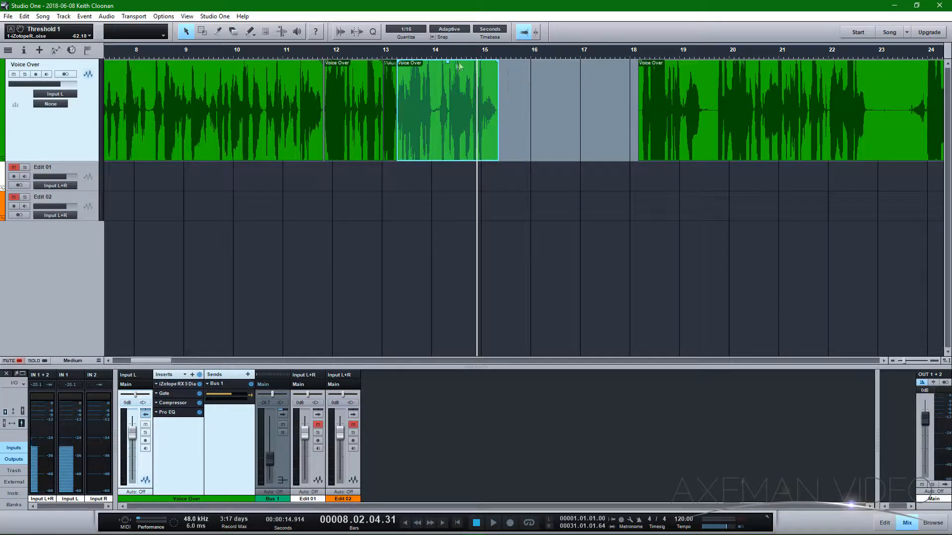
{"action": "left_click", "coordinate": [435, 54]}
{"action": "key", "text": "space"}
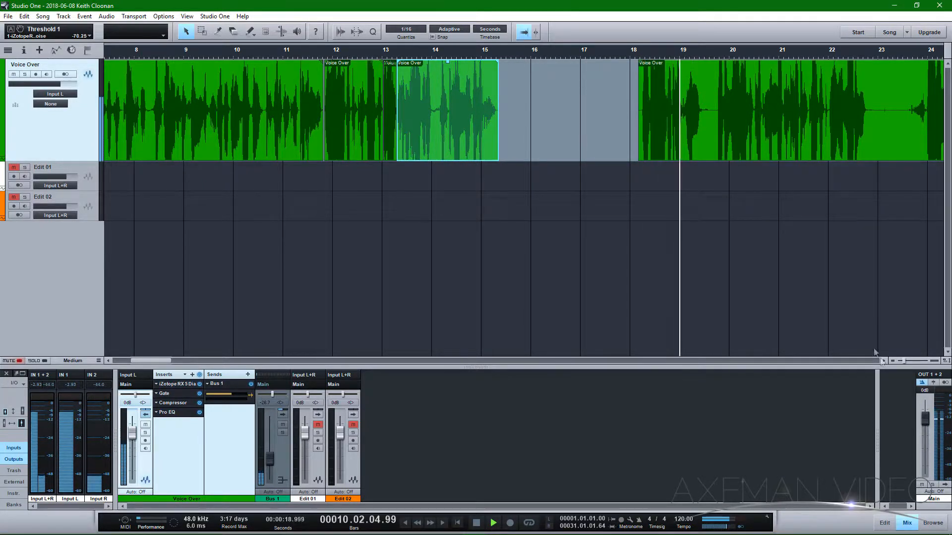
- Trim the last event's start to about 19.7 s to remove its first take, and move it back to about 15.4 s
{"action": "left_click", "coordinate": [884, 361]}
{"action": "left_click", "coordinate": [884, 361]}
{"action": "left_click", "coordinate": [884, 362]}
{"action": "left_click", "coordinate": [883, 361]}
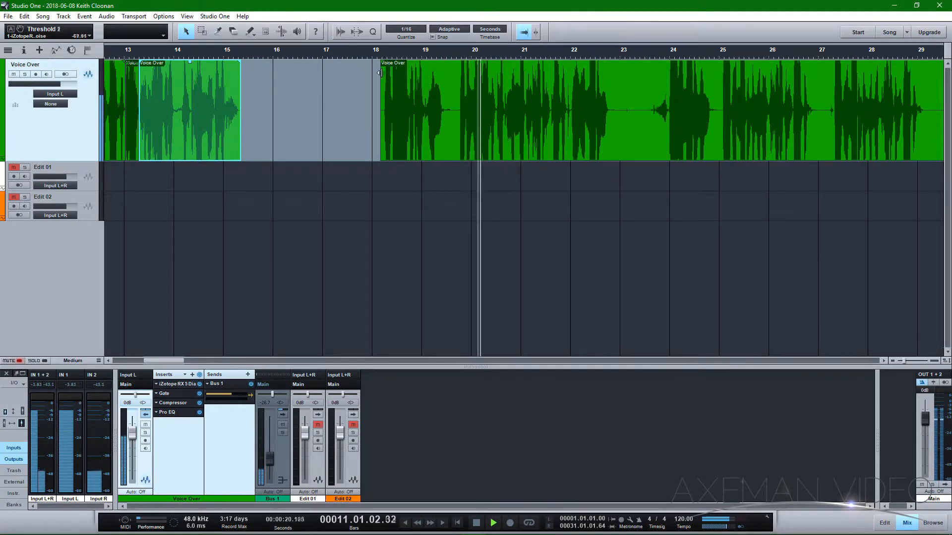
{"action": "left_click_drag", "start_coordinate": [382, 78], "coordinate": [262, 97]}
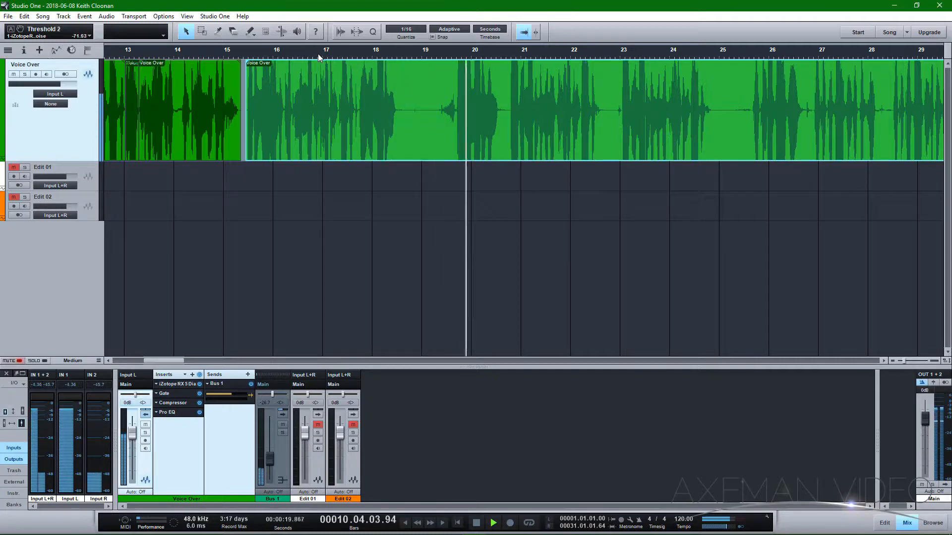
- Split the last event at about 17.7 s, audition the following takes, and trim the remainder's start to about 22.6 s
{"action": "key", "text": "alt+x"}
{"action": "left_click_drag", "start_coordinate": [363, 83], "coordinate": [510, 88]}
{"action": "left_click", "coordinate": [620, 56]}
{"action": "left_click", "coordinate": [754, 54]}
{"action": "left_click", "coordinate": [615, 56]}
{"action": "key", "text": "space"}
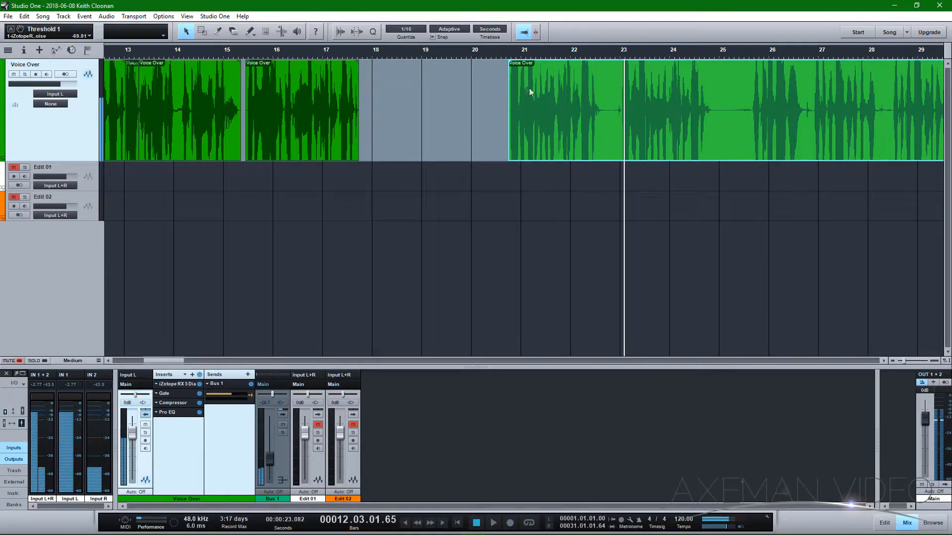
{"action": "left_click_drag", "start_coordinate": [511, 82], "coordinate": [604, 87]}
- Move the remainder back behind the preceding phrase, trimming its leading silence so that it starts with speech at about 17.8 s
{"action": "left_click_drag", "start_coordinate": [659, 98], "coordinate": [432, 106]}
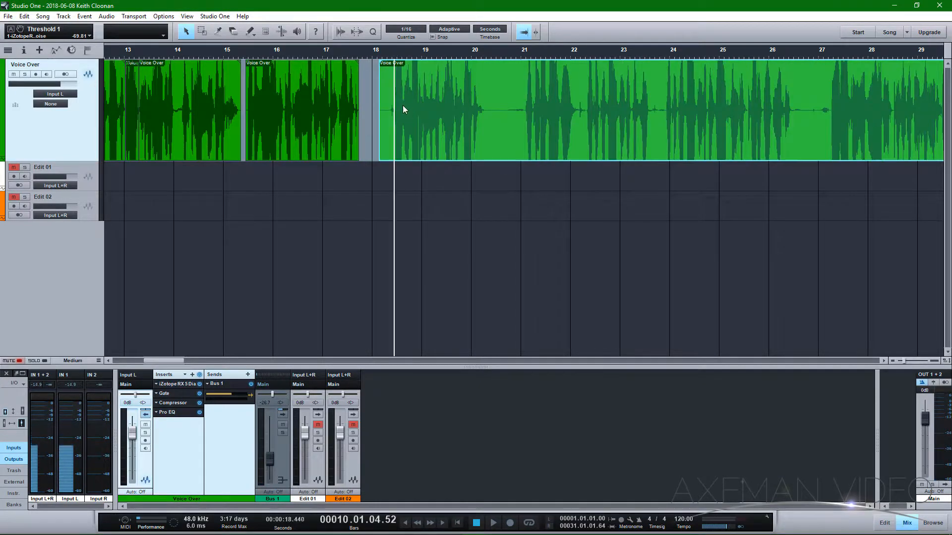
{"action": "key", "text": "e"}
{"action": "key", "text": "e"}
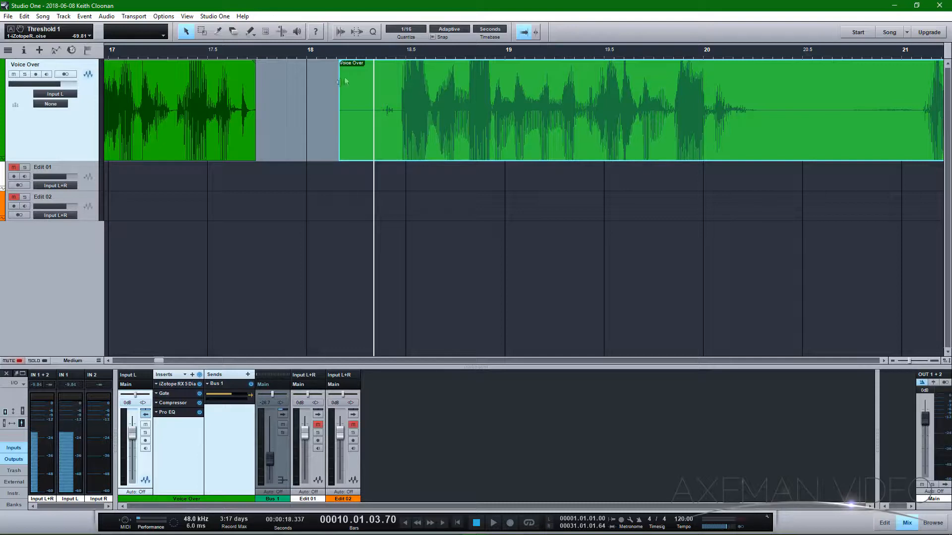
{"action": "left_click", "coordinate": [331, 56]}
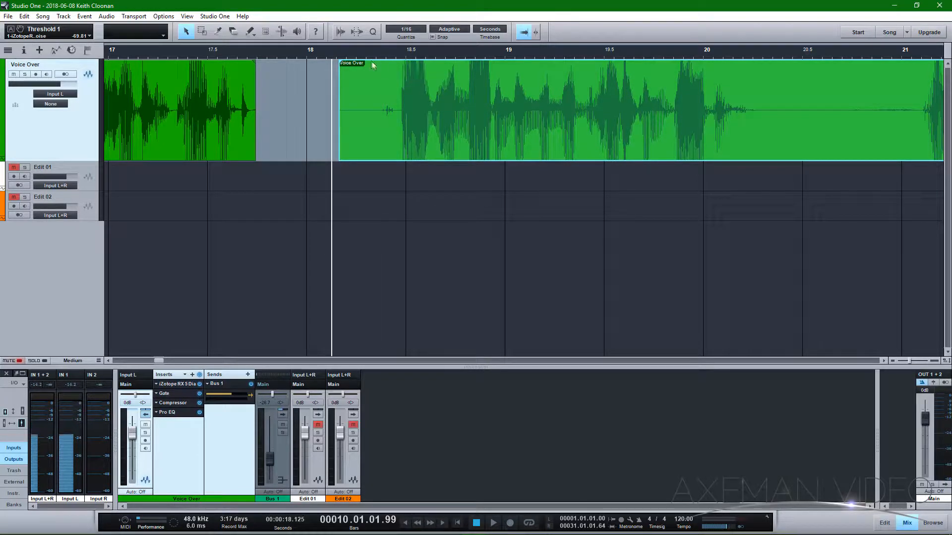
{"action": "left_click", "coordinate": [313, 56]}
{"action": "key", "text": "space"}
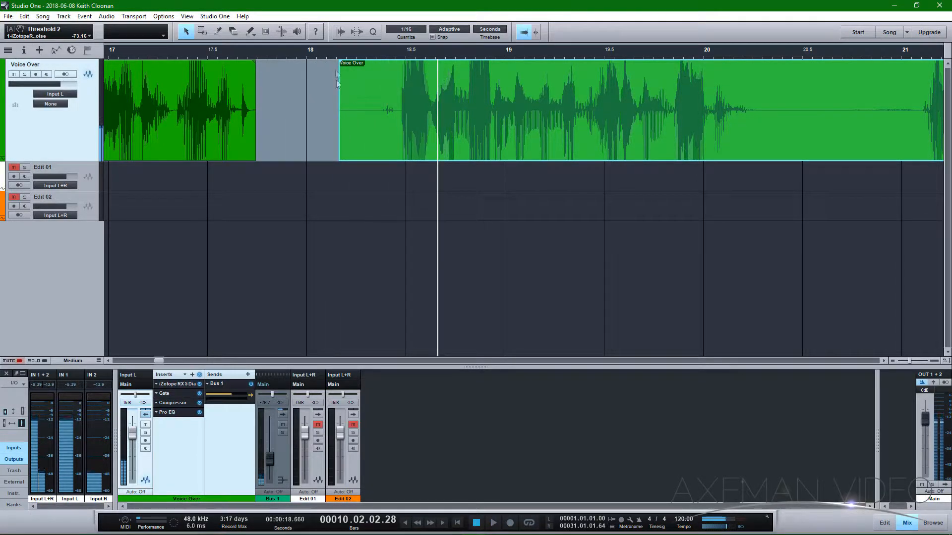
{"action": "key", "text": "space"}
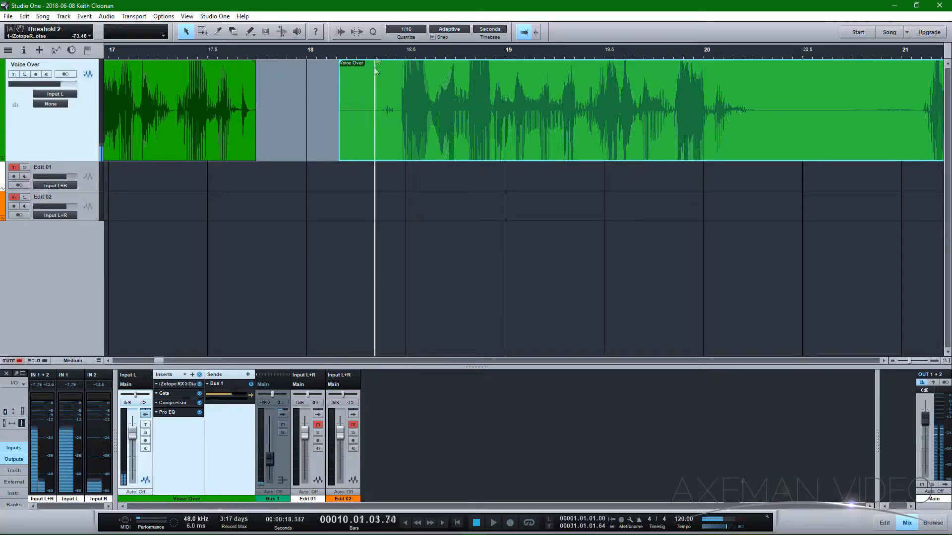
{"action": "left_click_drag", "start_coordinate": [339, 81], "coordinate": [253, 104]}
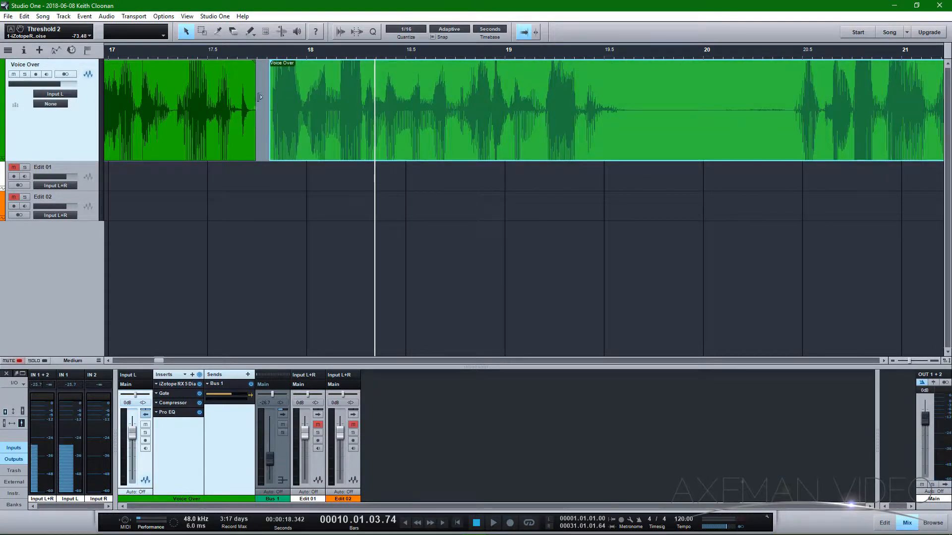
- Tighten the join near 17.7 s by trimming the preceding phrase's end and nudging the next event slightly earlier, and play it
{"action": "left_click", "coordinate": [258, 94]}
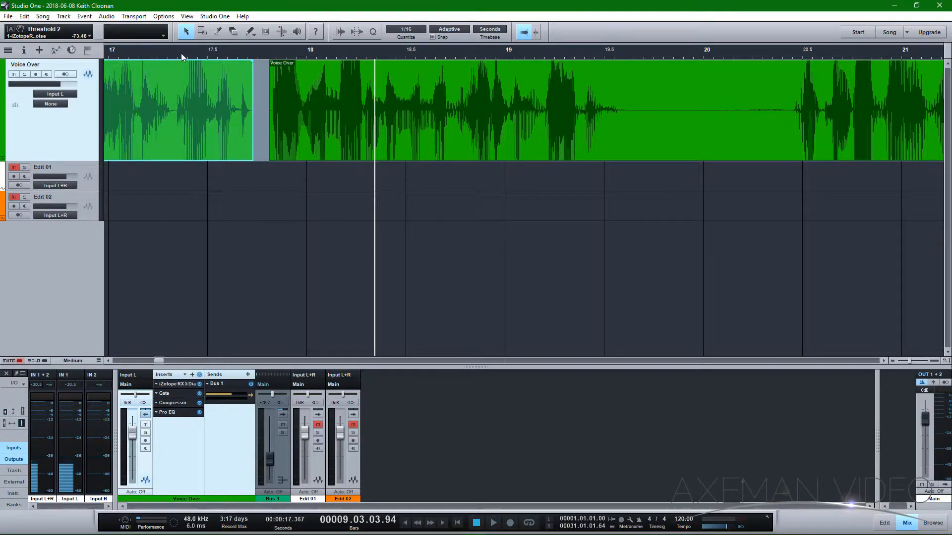
{"action": "left_click_drag", "start_coordinate": [284, 102], "coordinate": [276, 100]}
{"action": "key", "text": "space"}
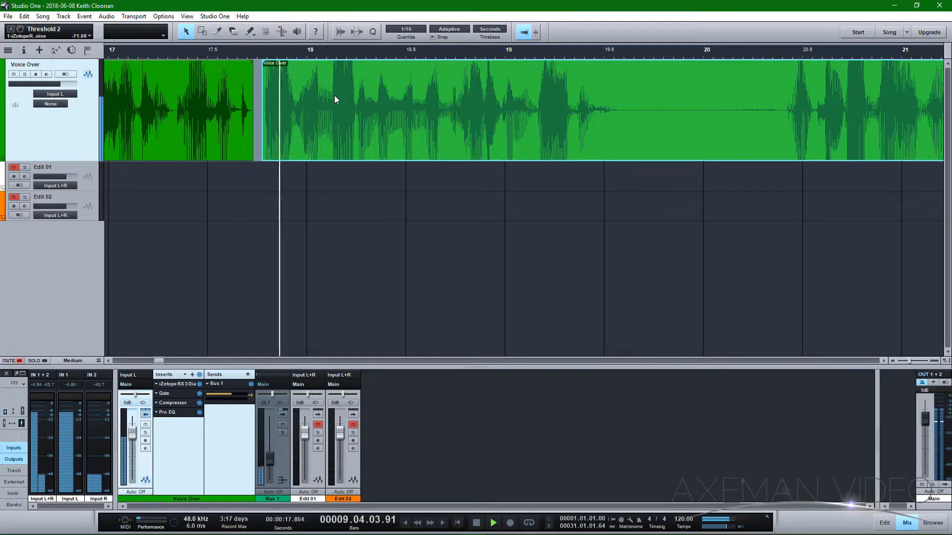
- Split the last event after its phrase at about 19.6 s and trim the remainder's start to about 21.6 s
{"action": "key", "text": "w"}
{"action": "key", "text": "alt+x"}
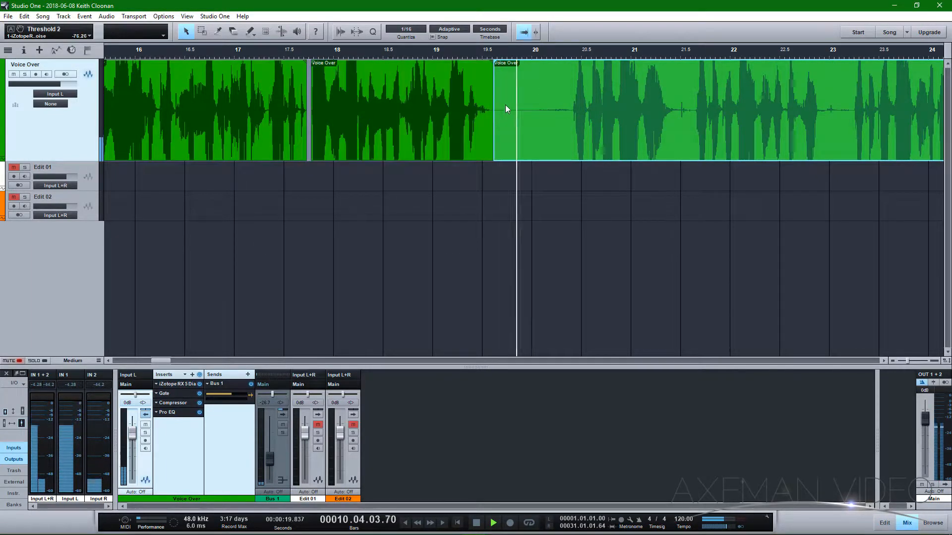
{"action": "left_click_drag", "start_coordinate": [496, 96], "coordinate": [701, 105]}
- Trim the remainder's start further to about 23.2 s, move it back to about 19.6 s, and play the join
{"action": "key", "text": "w"}
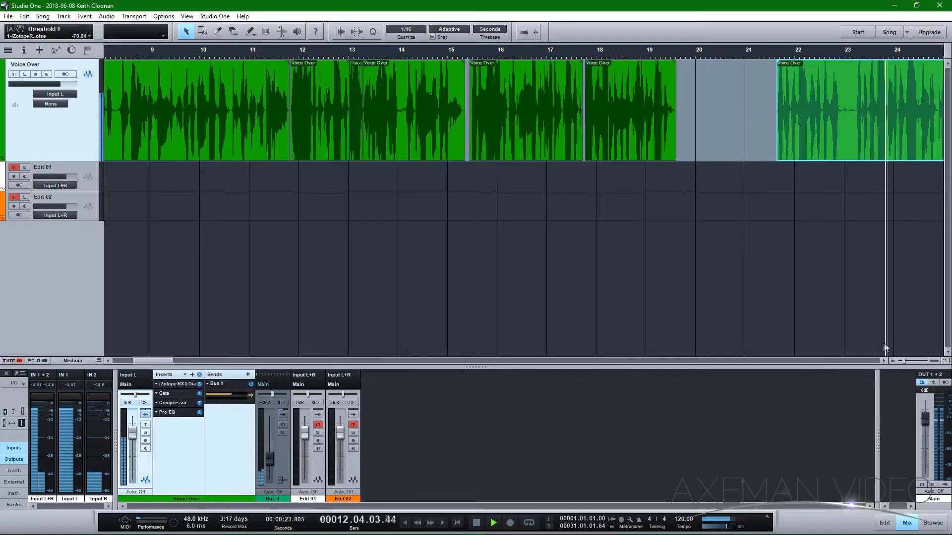
{"action": "key", "text": "w"}
{"action": "key", "text": "w"}
{"action": "key", "text": "w"}
{"action": "left_click", "coordinate": [885, 362]}
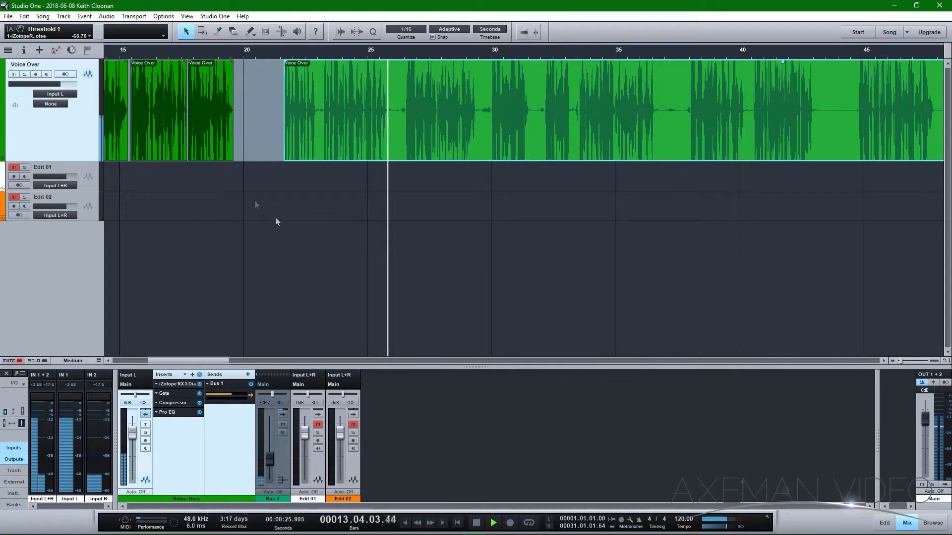
{"action": "left_click_drag", "start_coordinate": [284, 82], "coordinate": [260, 97]}
{"action": "left_click", "coordinate": [317, 52]}
{"action": "left_click", "coordinate": [202, 53]}
- Split the last event in the silence after its first phrase at about 22.2 s
{"action": "key", "text": "e"}
{"action": "key", "text": "e"}
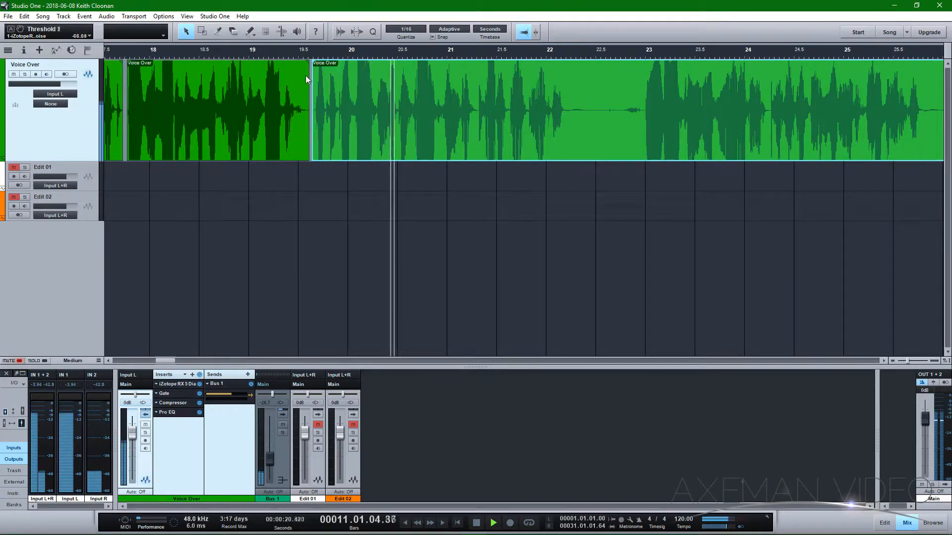
{"action": "key", "text": "alt+x"}
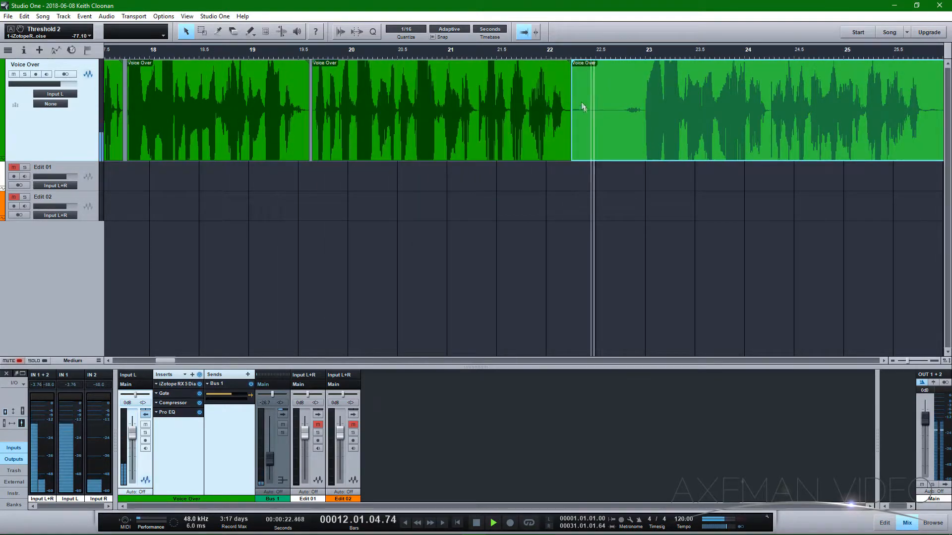
- Trim the start of the last event to about 23 s and keep playing the phrases that follow
{"action": "left_click_drag", "start_coordinate": [571, 93], "coordinate": [643, 94]}
{"action": "key", "text": "w"}
{"action": "key", "text": "w"}
{"action": "left_click", "coordinate": [884, 361]}
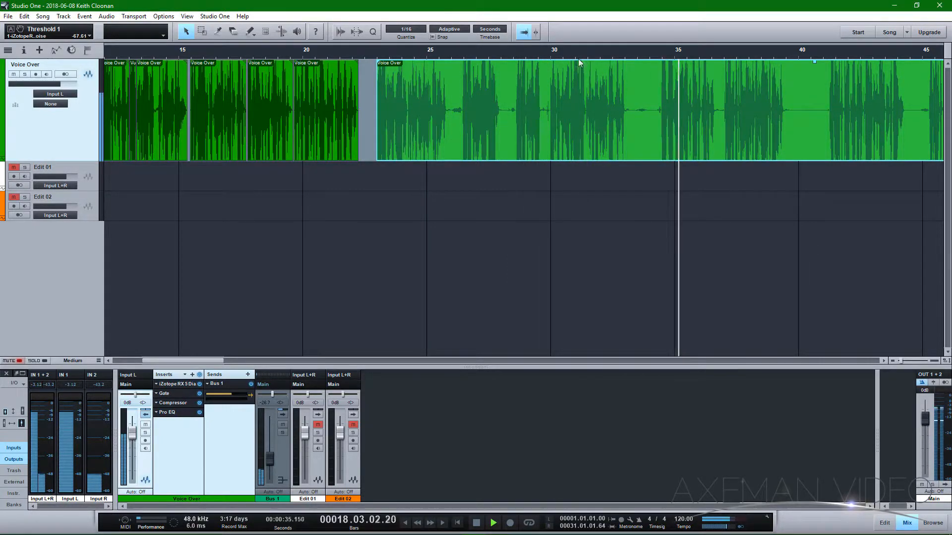
- Split the last event before the phrase near 30 s, delete the earlier takes, move the remainder back to about 22.2 s, and play it
{"action": "key", "text": "alt+x"}
{"action": "left_click", "coordinate": [521, 97]}
{"action": "key", "text": "Delete"}
{"action": "left_click_drag", "start_coordinate": [560, 107], "coordinate": [376, 93]}
{"action": "left_click_drag", "start_coordinate": [349, 54], "coordinate": [426, 103]}
{"action": "left_click", "coordinate": [293, 49]}
{"action": "key", "text": "w"}
{"action": "key", "text": "w"}
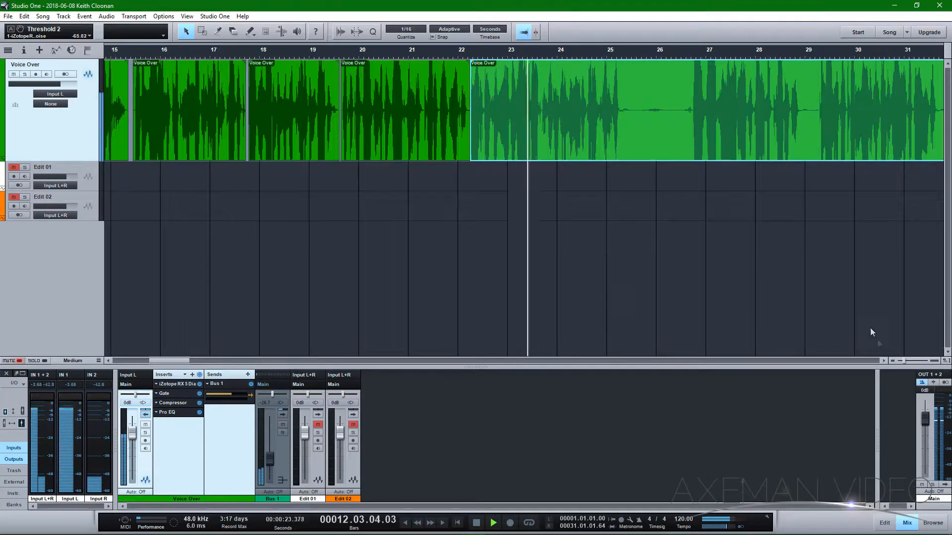
- Split the last event after its first phrase at about 25.3 s and trim the remainder's start to about 26.7 s
{"action": "left_click", "coordinate": [884, 362]}
{"action": "key", "text": "alt+x"}
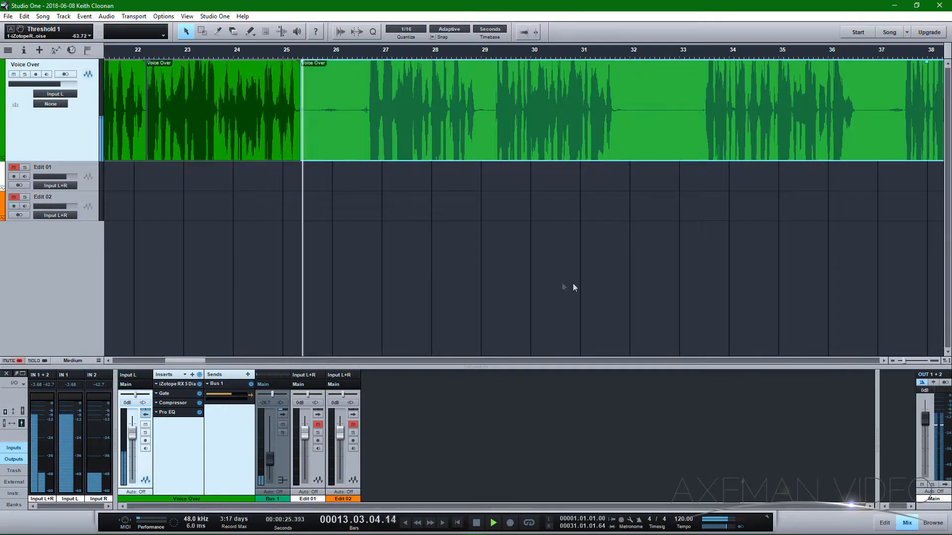
{"action": "left_click_drag", "start_coordinate": [302, 91], "coordinate": [368, 92]}
{"action": "key", "text": "f"}
{"action": "left_click", "coordinate": [706, 55]}
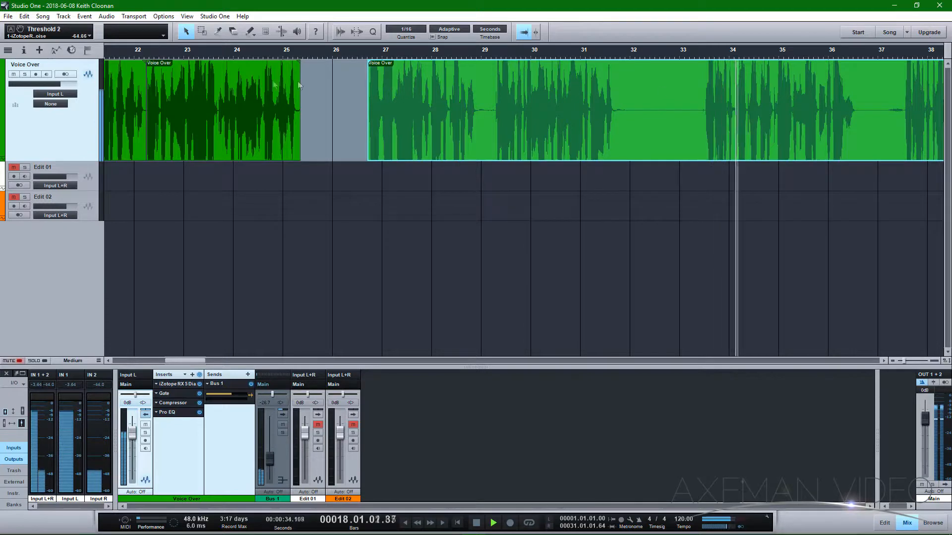
- Add a short fade-out to the phrase ending near 25.3 s and trim its end to about 25.245 s, playing the ending
{"action": "left_click", "coordinate": [216, 56]}
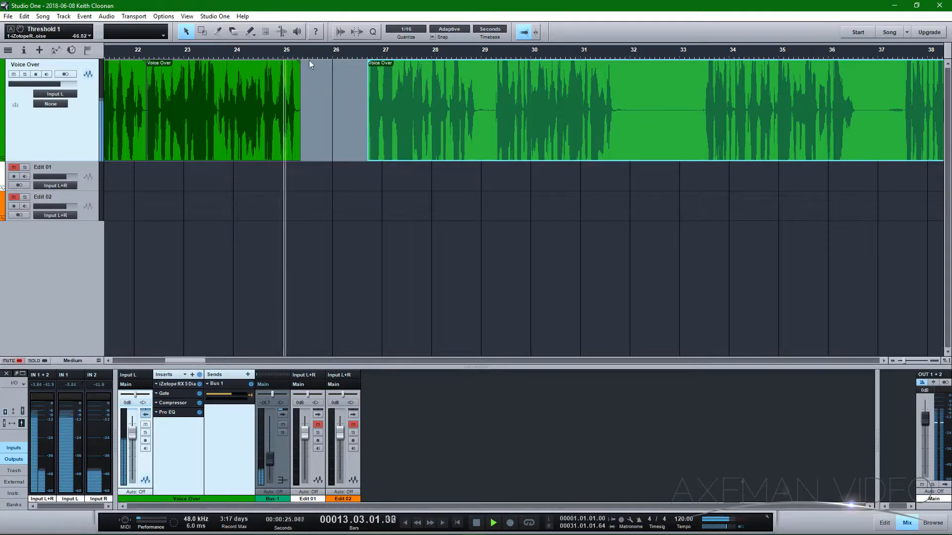
{"action": "key", "text": "space"}
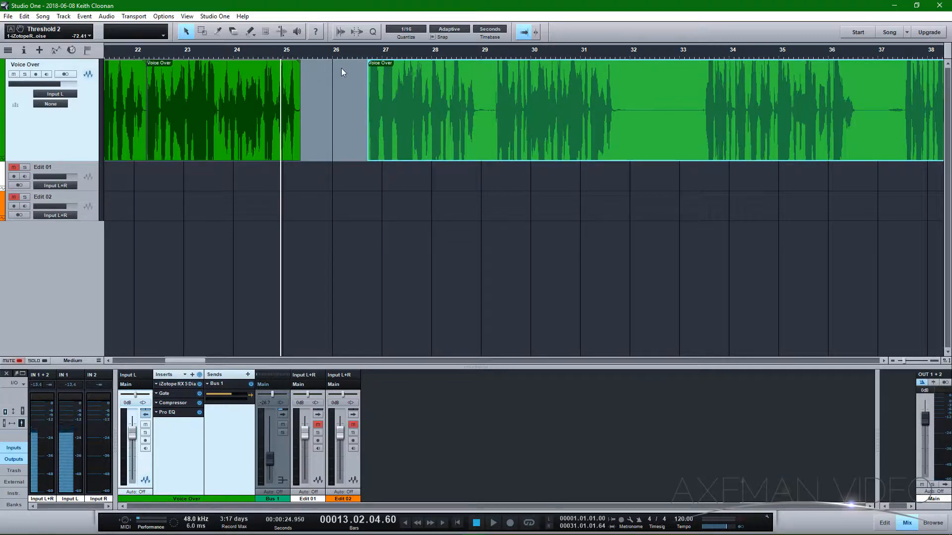
{"action": "key", "text": "space"}
{"action": "key", "text": "space"}
{"action": "left_click", "coordinate": [245, 56]}
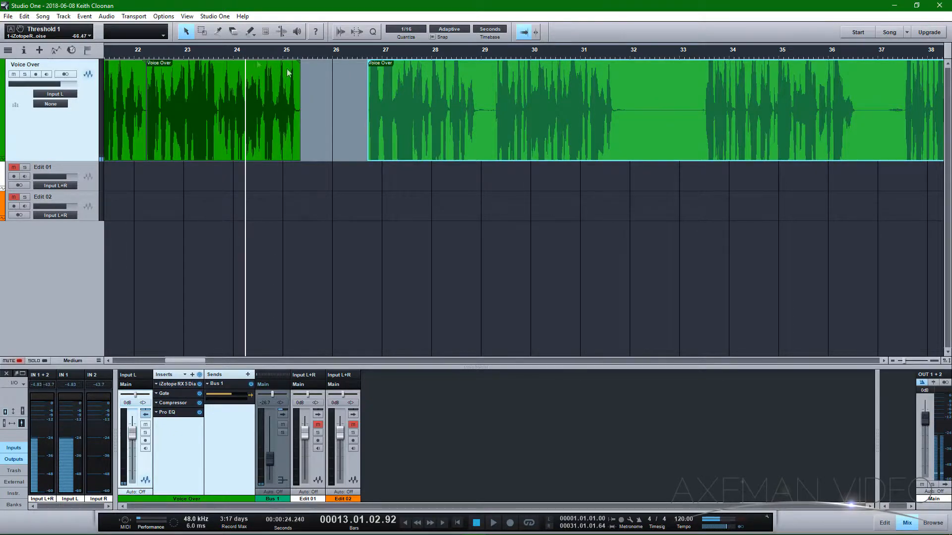
{"action": "key", "text": "e"}
{"action": "key", "text": "e"}
{"action": "left_click", "coordinate": [468, 88]}
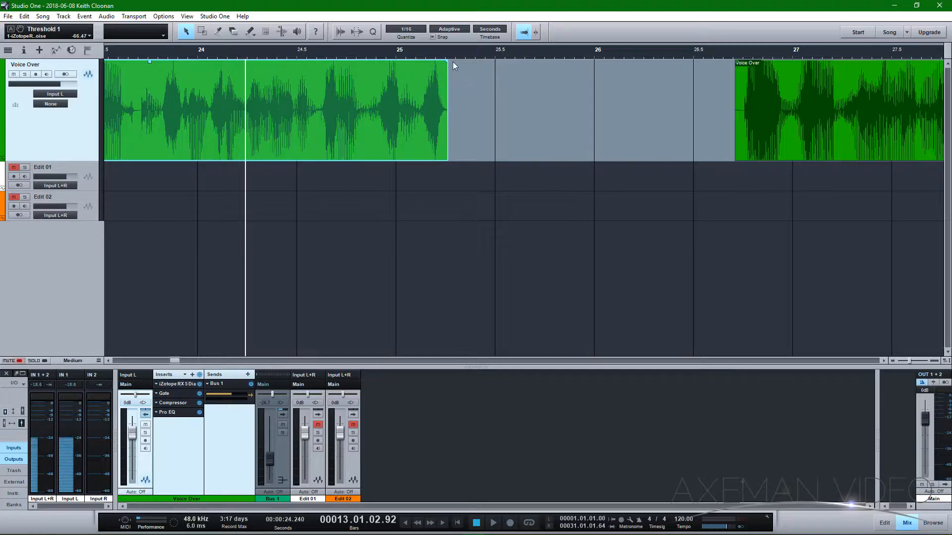
{"action": "key", "text": "space"}
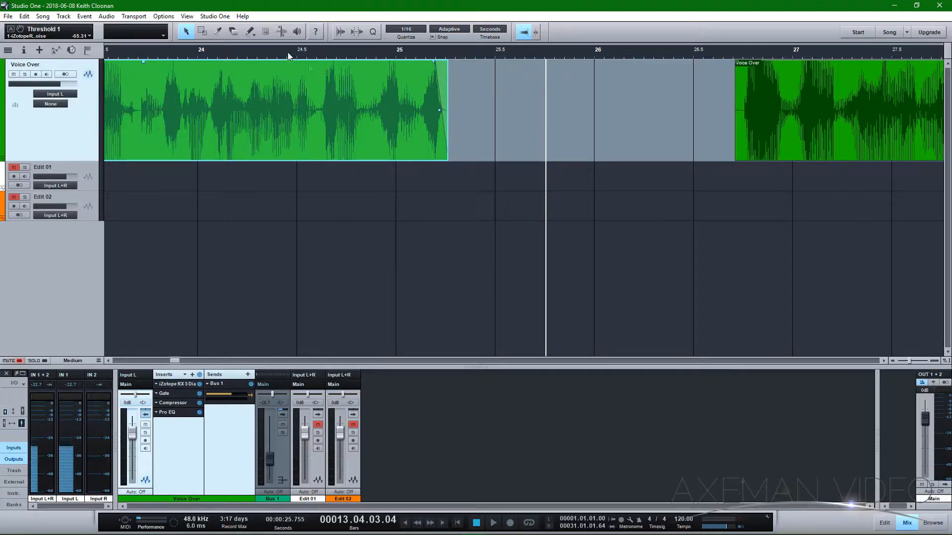
{"action": "key", "text": "space"}
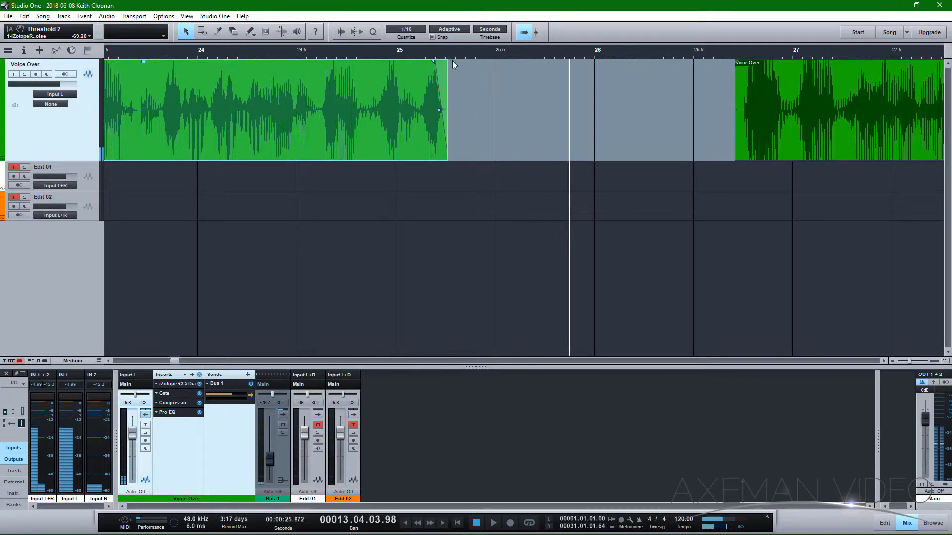
{"action": "left_click_drag", "start_coordinate": [450, 74], "coordinate": [447, 75]}
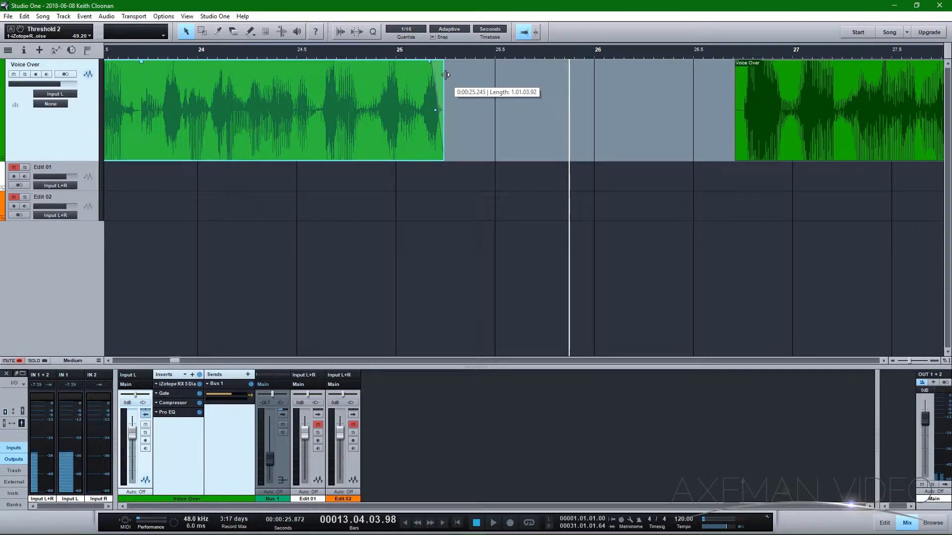
{"action": "key", "text": "space"}
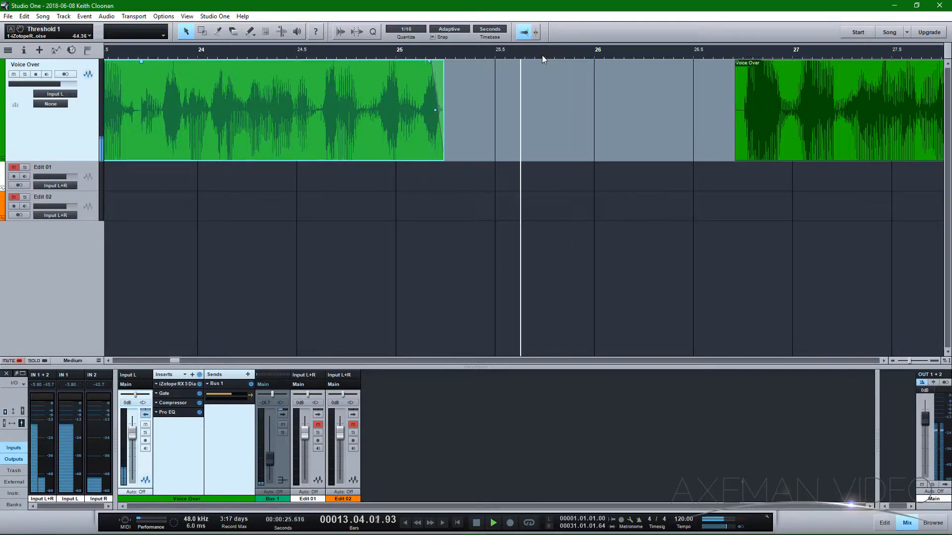
- Move the last event back against the faded phrase at about 25.3 s and play the join
{"action": "key", "text": "w"}
{"action": "left_click", "coordinate": [640, 110]}
{"action": "left_click_drag", "start_coordinate": [639, 109], "coordinate": [496, 102]}
{"action": "key", "text": "space"}
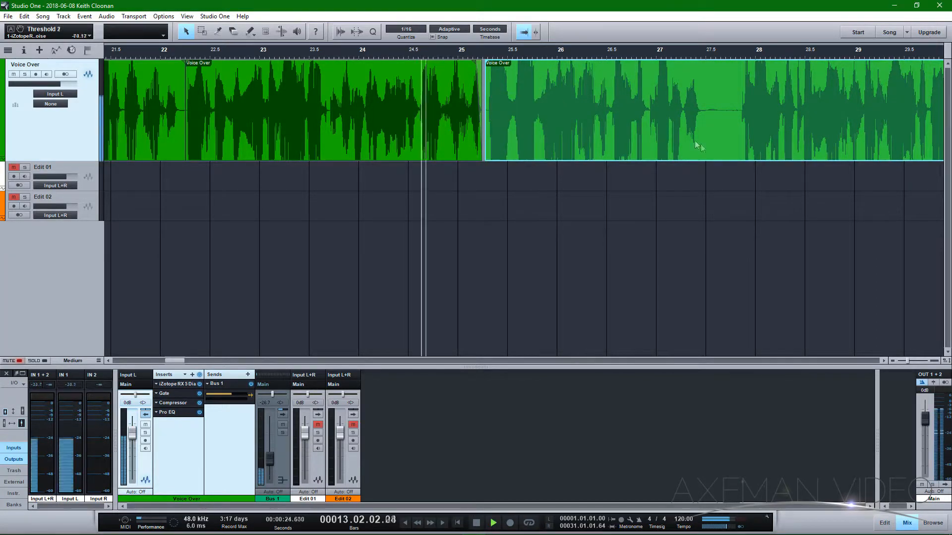
- Split the last event after its phrase at about 27.5 s and trim the remainder's start to about 27.9 s
{"action": "key", "text": "w"}
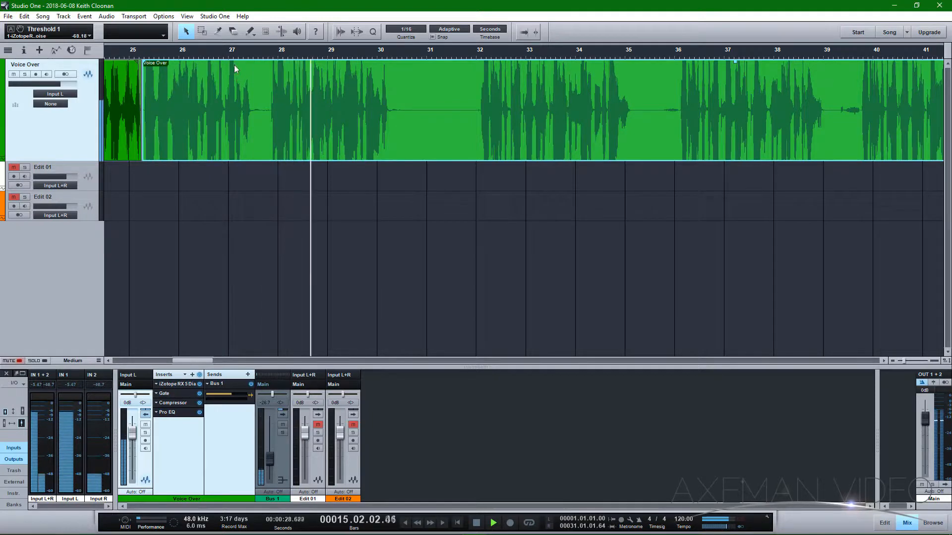
{"action": "left_click", "coordinate": [254, 87], "text": "alt"}
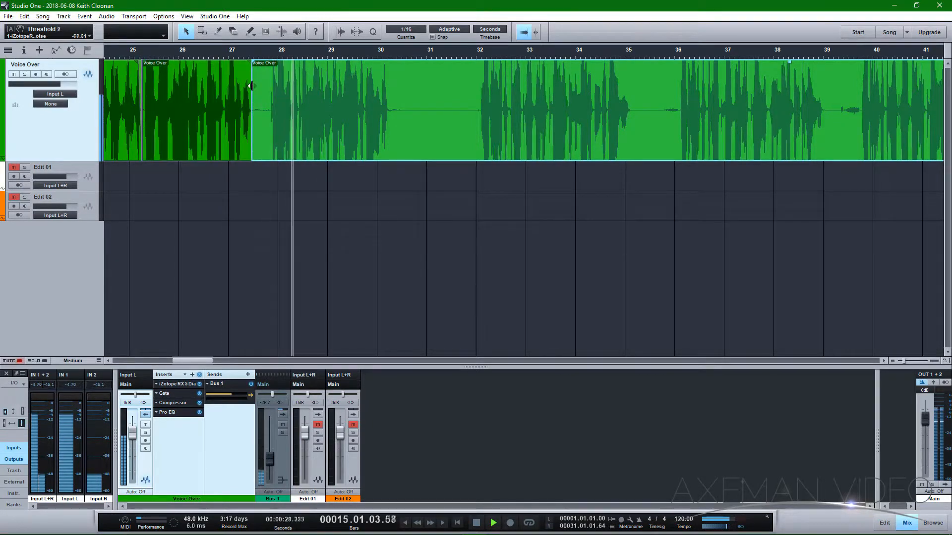
{"action": "left_click_drag", "start_coordinate": [255, 88], "coordinate": [268, 90]}
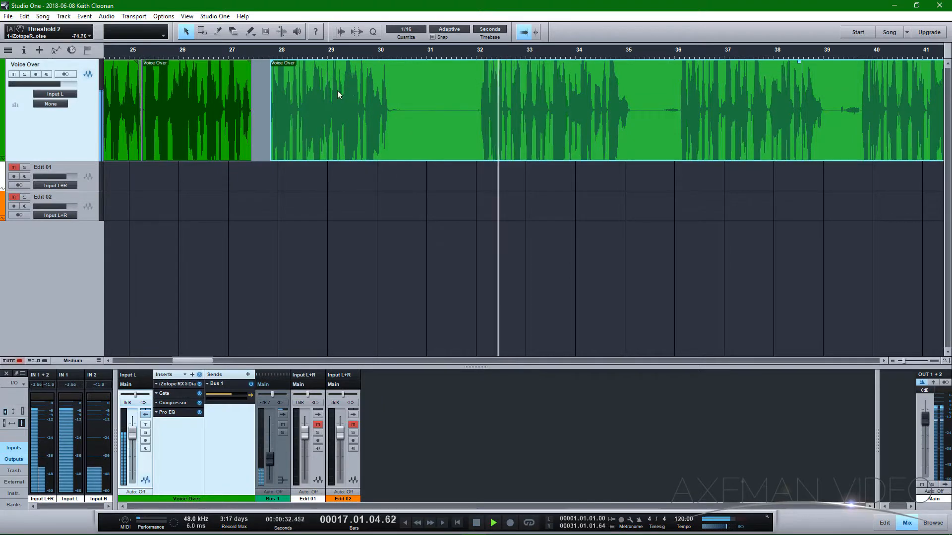
- Move the last event back to about 27.5 s to close the gap and play the join
{"action": "mouse_move", "coordinate": [339, 94]}
{"action": "left_mouse_down"}
{"action": "mouse_move", "coordinate": [322, 93]}
{"action": "mouse_move", "coordinate": [335, 106]}
{"action": "left_mouse_up"}
{"action": "left_click", "coordinate": [225, 57]}
{"action": "key", "text": "e"}
{"action": "key", "text": "e"}
{"action": "left_click", "coordinate": [194, 57]}
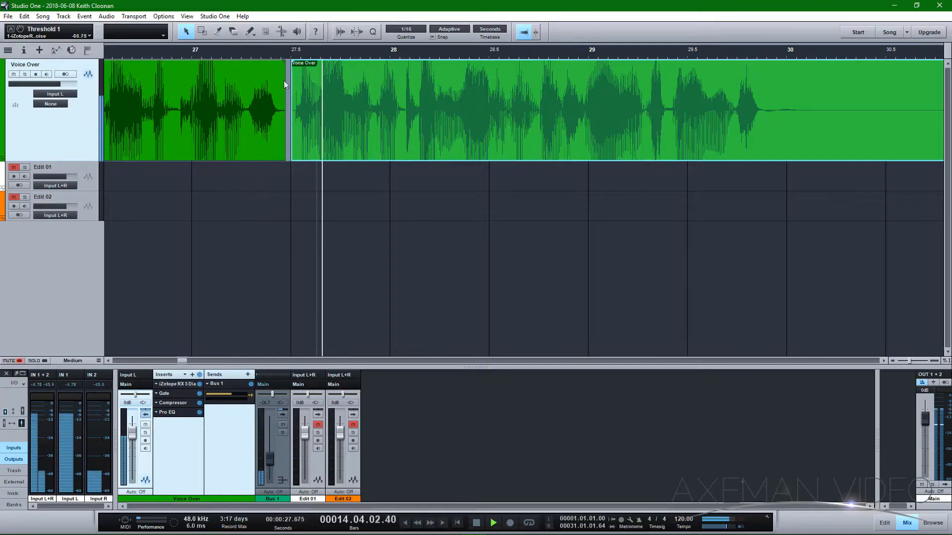
- Split the last event after its phrase near 29.9 s, cut the silence, move the remainder up to the split, and play it
{"action": "key", "text": "w"}
{"action": "key", "text": "f"}
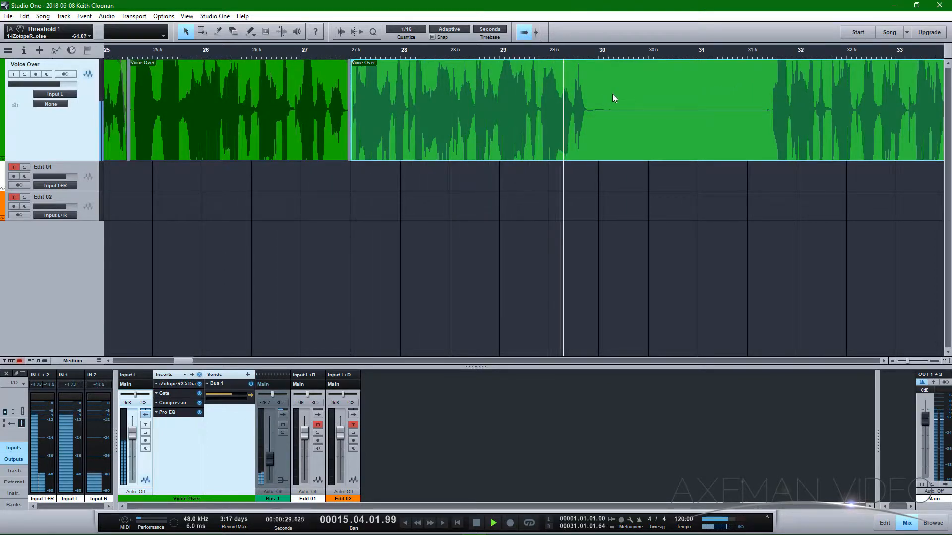
{"action": "key", "text": "alt+x"}
{"action": "left_click_drag", "start_coordinate": [586, 99], "coordinate": [590, 121]}
{"action": "left_click", "coordinate": [532, 45]}
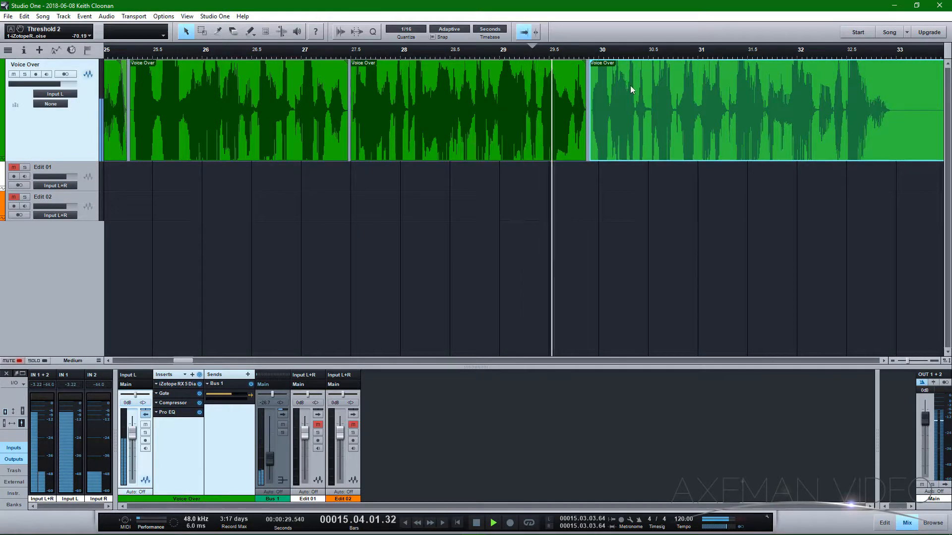
- Tighten the join near 29.9 s by moving the last event slightly earlier against the preceding phrase, and play it from about 29.1 s
{"action": "key", "text": "w"}
{"action": "key", "text": "e"}
{"action": "key", "text": "e"}
{"action": "key", "text": "space"}
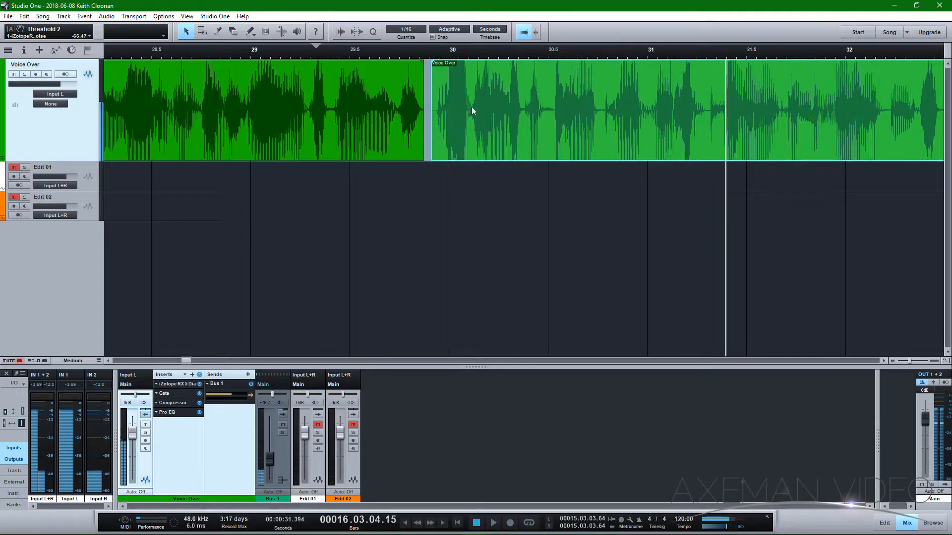
{"action": "left_click_drag", "start_coordinate": [431, 105], "coordinate": [450, 102]}
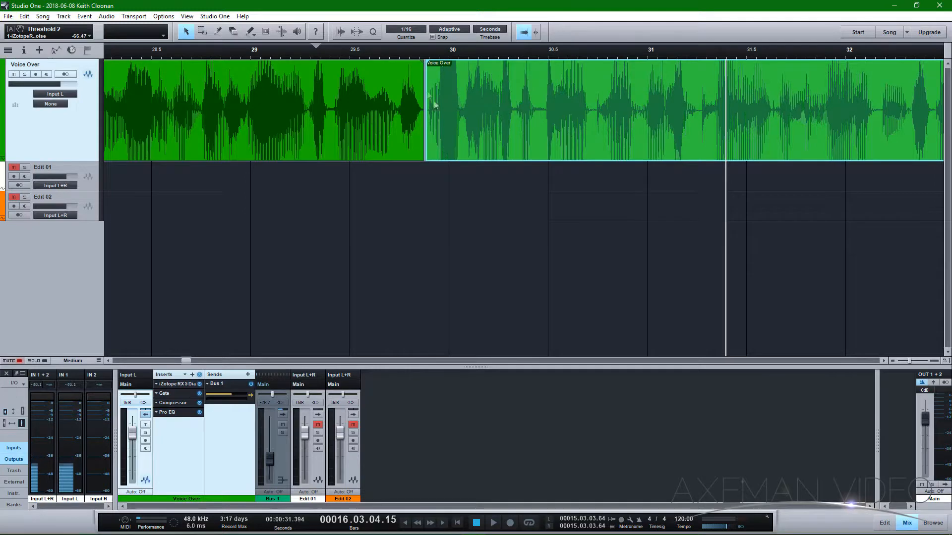
{"action": "left_click", "coordinate": [276, 55]}
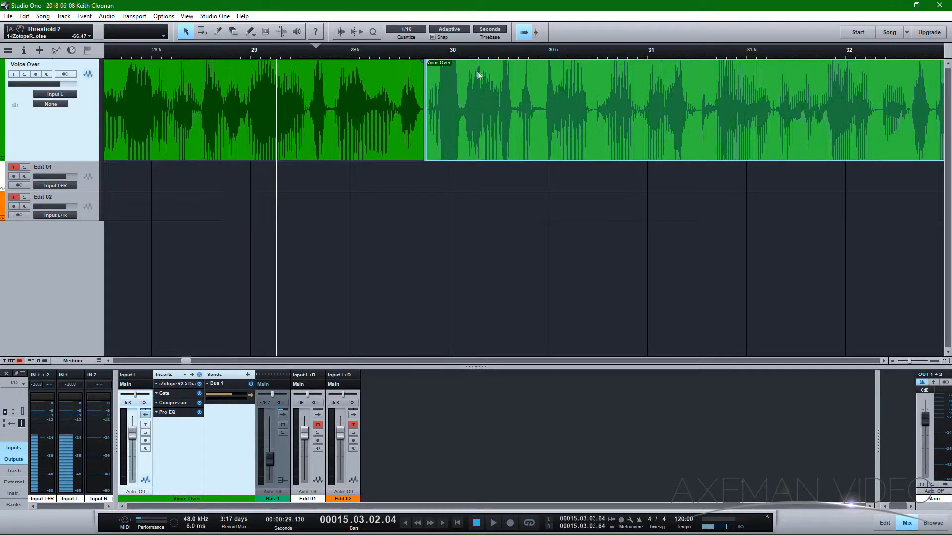
{"action": "key", "text": "space"}
- Split the last event after its phrase at about 33 s and trim the remainder's start to about 33.9 s
{"action": "key", "text": "w"}
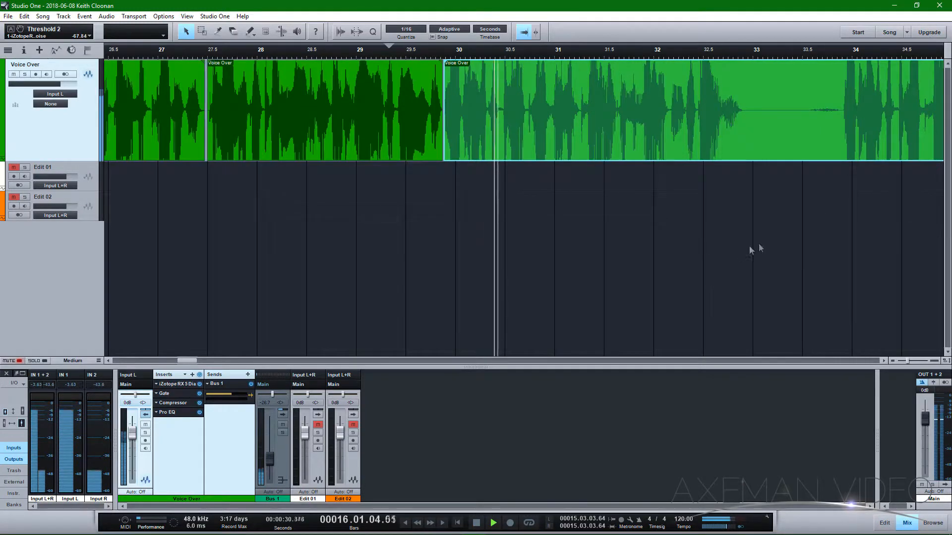
{"action": "left_click", "coordinate": [885, 361]}
{"action": "left_click", "coordinate": [885, 360]}
{"action": "left_click", "coordinate": [884, 360]}
{"action": "left_click", "coordinate": [884, 361]}
{"action": "left_click", "coordinate": [885, 360]}
{"action": "left_click", "coordinate": [884, 361]}
{"action": "left_click_drag", "start_coordinate": [372, 108], "coordinate": [456, 108]}
{"action": "key", "text": "w"}
{"action": "key", "text": "w"}
- Cut the take between about 33.9 and 37.5 s, move the remainder back to about 33.1 s, and play from about 29.9 s
{"action": "left_click", "coordinate": [653, 55]}
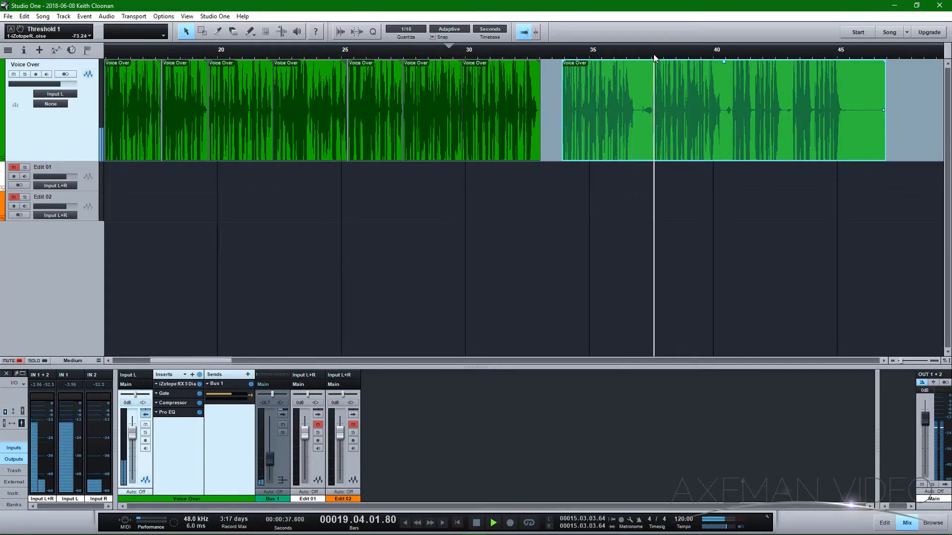
{"action": "left_click", "coordinate": [732, 55]}
{"action": "key", "text": "space"}
{"action": "left_click", "coordinate": [644, 55]}
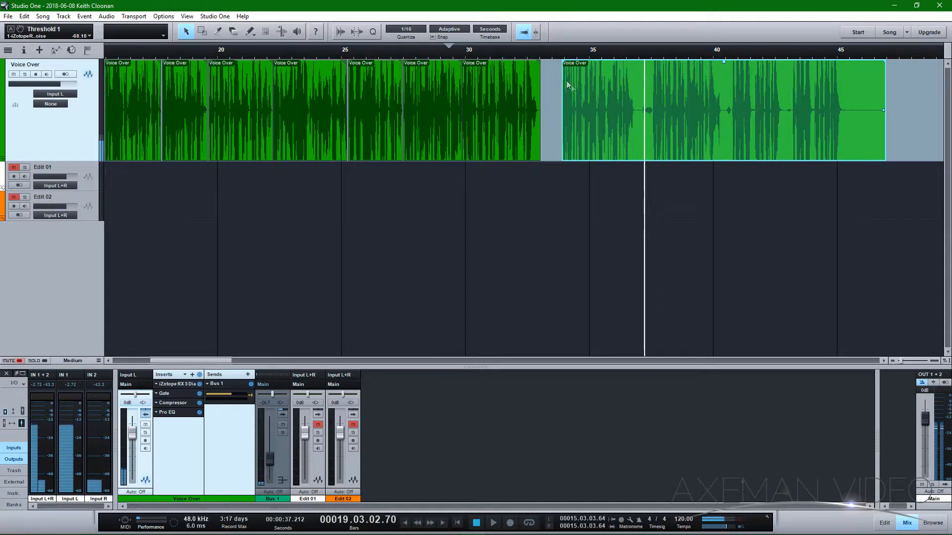
{"action": "mouse_move", "coordinate": [561, 78]}
{"action": "left_mouse_down"}
{"action": "mouse_move", "coordinate": [659, 102]}
{"action": "mouse_move", "coordinate": [555, 93]}
{"action": "left_mouse_up"}
{"action": "left_click", "coordinate": [462, 52]}
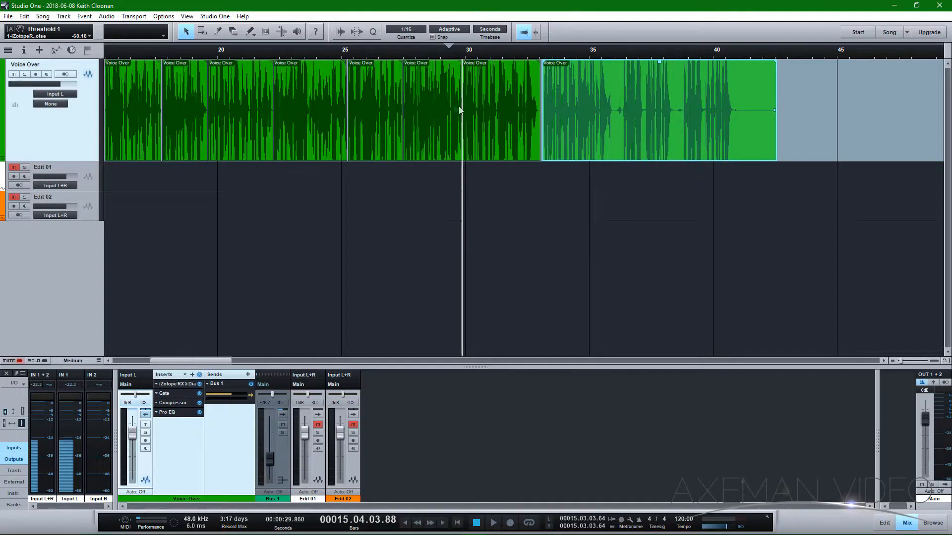
{"action": "key", "text": "space"}
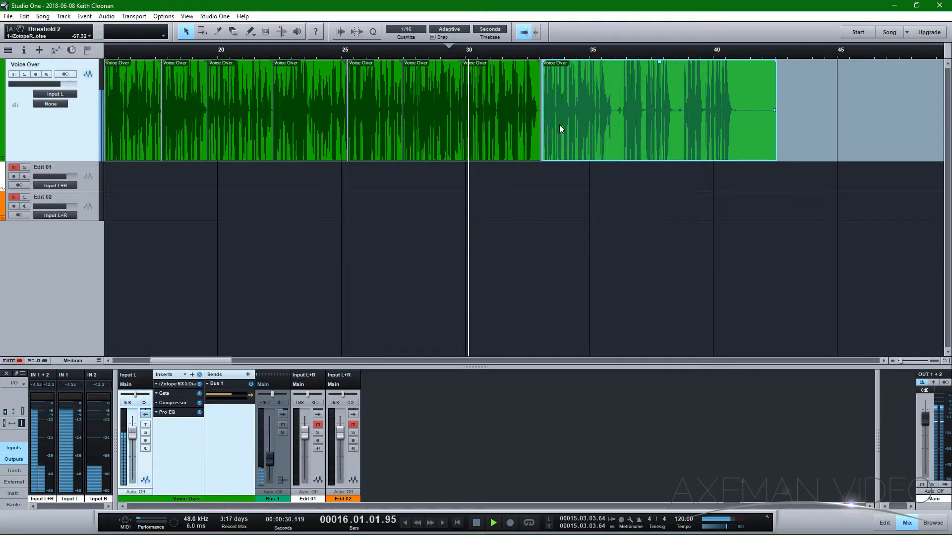
- Delete the phrase event between about 29.8 and 33 s and move the last event back into its place
{"action": "left_click", "coordinate": [885, 361]}
{"action": "key", "text": "e"}
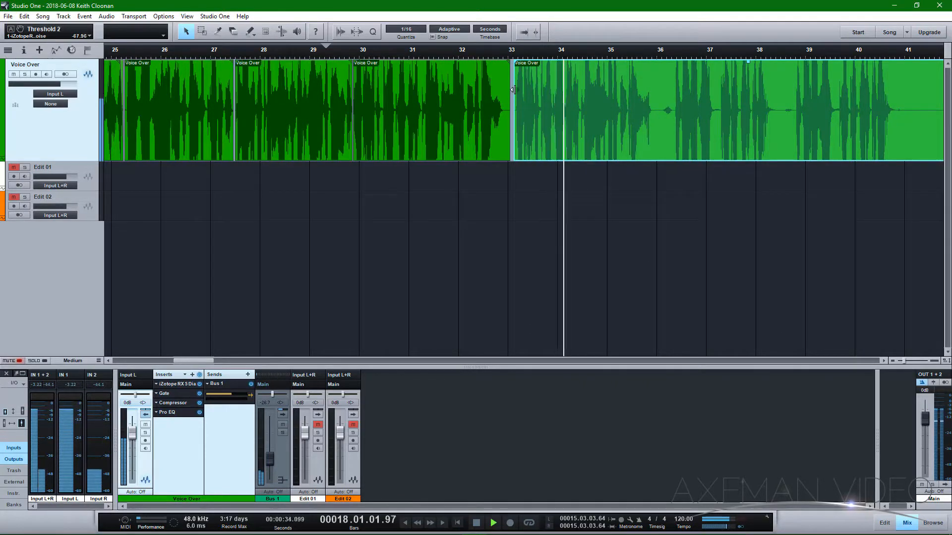
{"action": "left_click", "coordinate": [430, 92]}
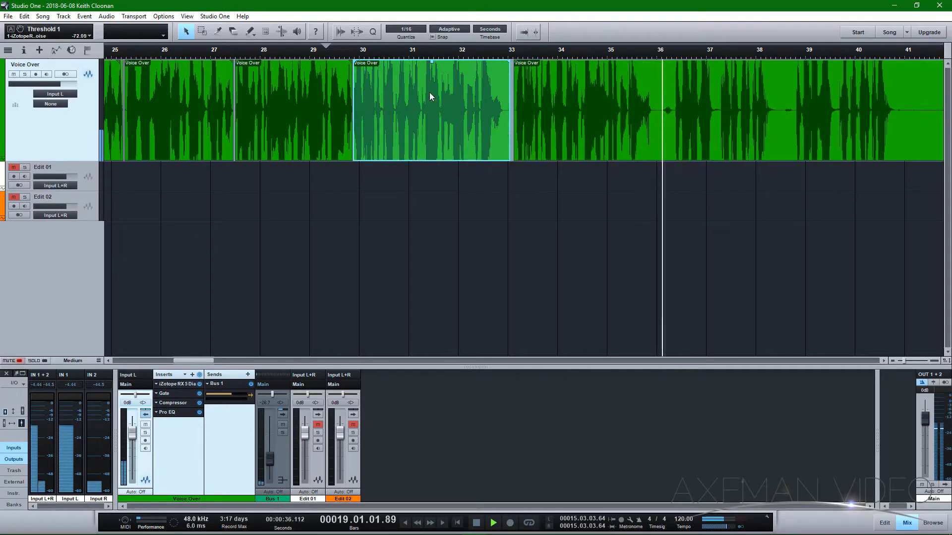
{"action": "key", "text": "f"}
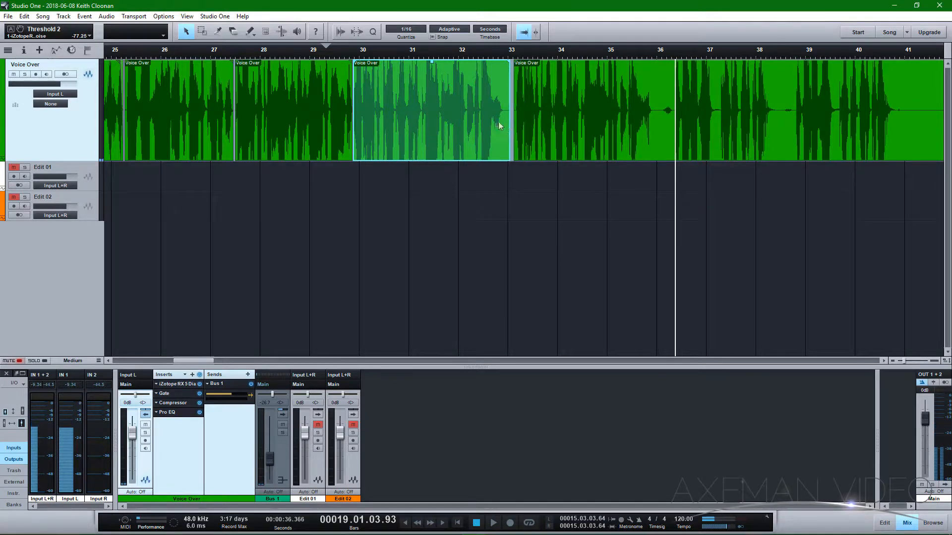
{"action": "left_click_drag", "start_coordinate": [439, 108], "coordinate": [391, 101]}
- Tighten the last event against the preceding phrase at about 29.9 s and play the join from about 29 s
{"action": "left_click", "coordinate": [351, 56]}
{"action": "key", "text": "e"}
{"action": "key", "text": "e"}
{"action": "key", "text": "e"}
{"action": "mouse_move", "coordinate": [417, 92]}
{"action": "left_mouse_down"}
{"action": "mouse_move", "coordinate": [439, 92]}
{"action": "mouse_move", "coordinate": [404, 97]}
{"action": "left_mouse_up"}
{"action": "key", "text": "w"}
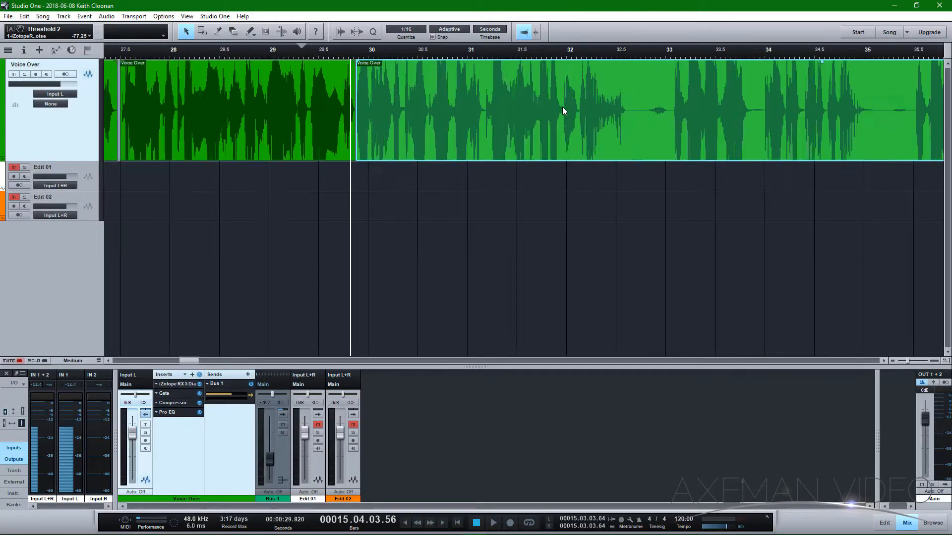
{"action": "left_click", "coordinate": [268, 56]}
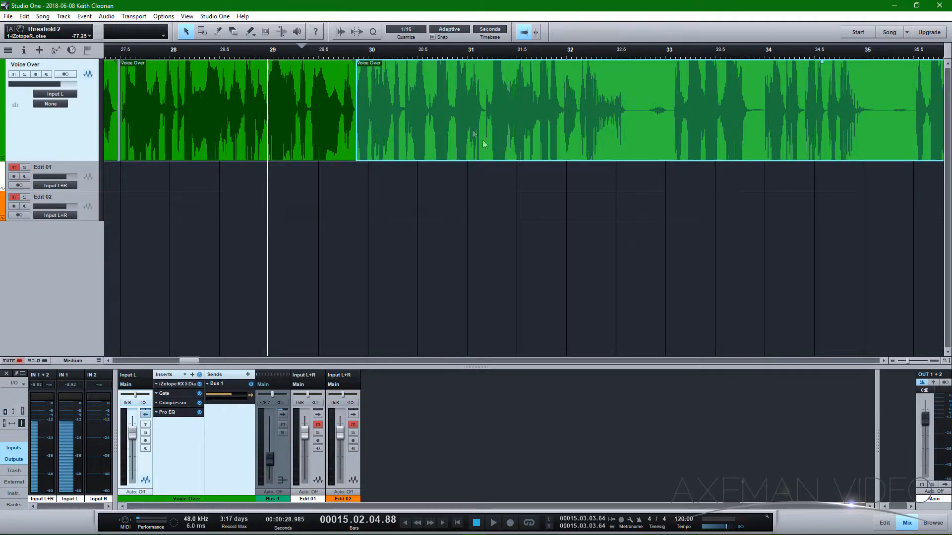
{"action": "key", "text": "space"}
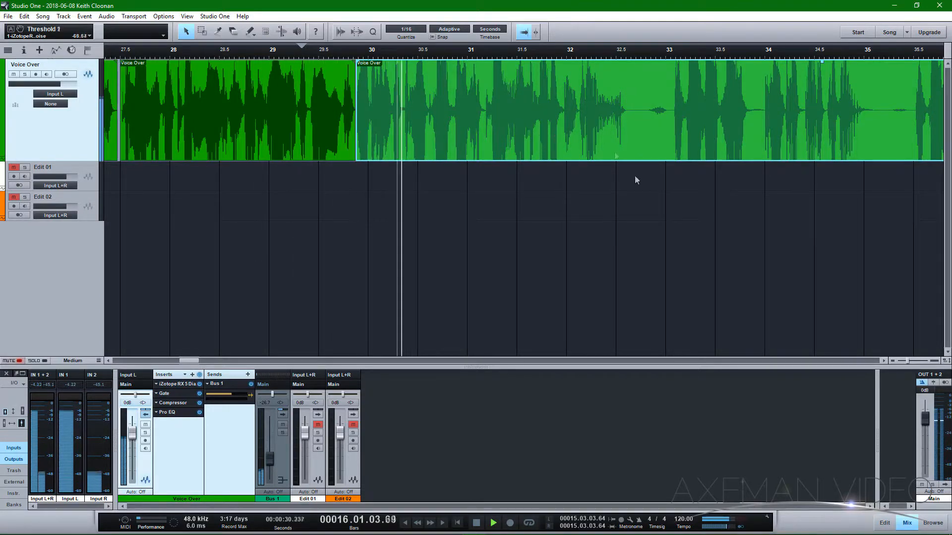
- Split the last event after its first phrase at about 32.7 s and trim the remainder's start to about 33 s
{"action": "left_click", "coordinate": [884, 361]}
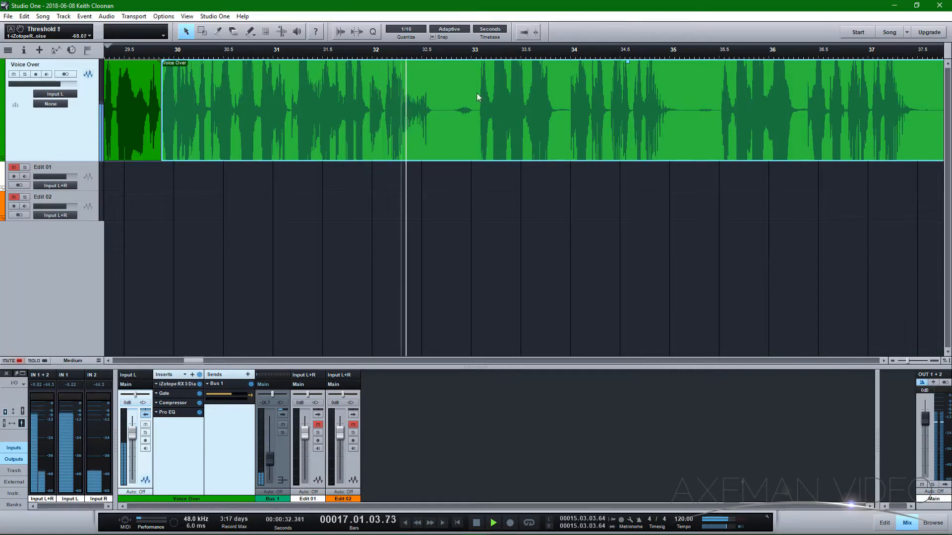
{"action": "key", "text": "alt+x"}
{"action": "left_click_drag", "start_coordinate": [442, 99], "coordinate": [476, 105]}
{"action": "key", "text": "space"}
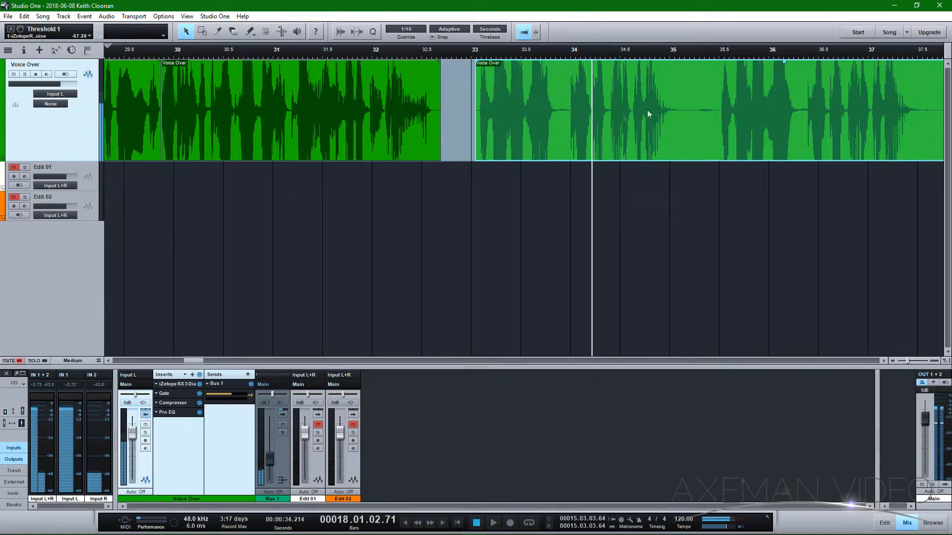
- Play the last event from about 33 s through its two takes
{"action": "left_click", "coordinate": [884, 360]}
{"action": "left_click", "coordinate": [341, 55]}
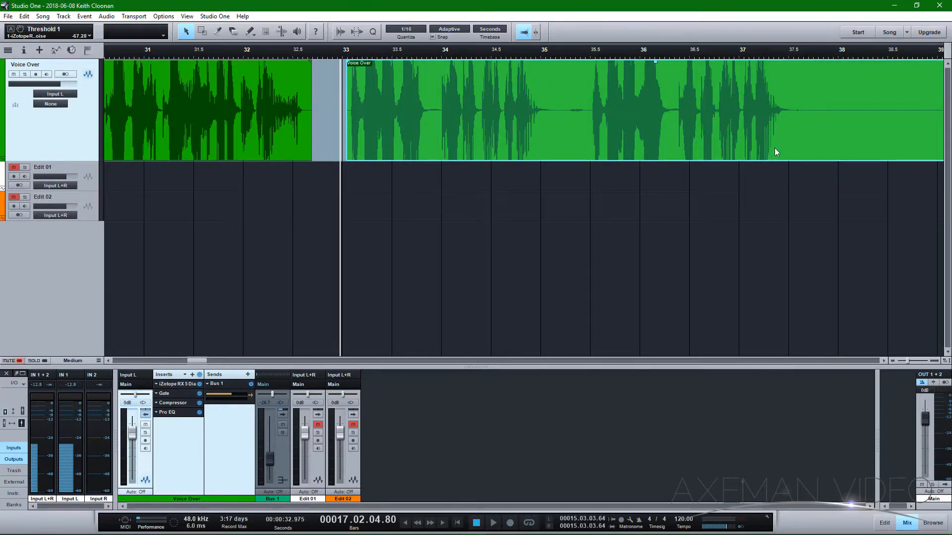
{"action": "key", "text": "space"}
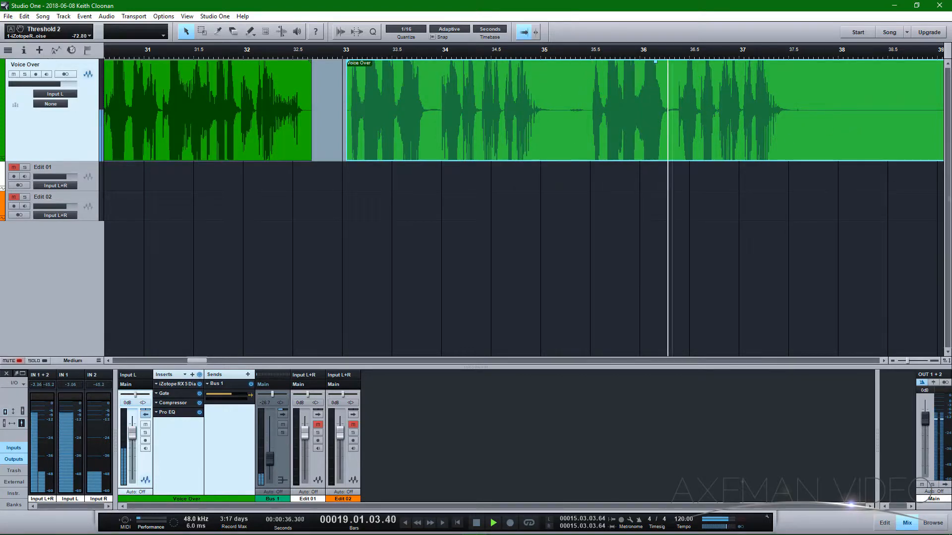
{"action": "key", "text": "space"}
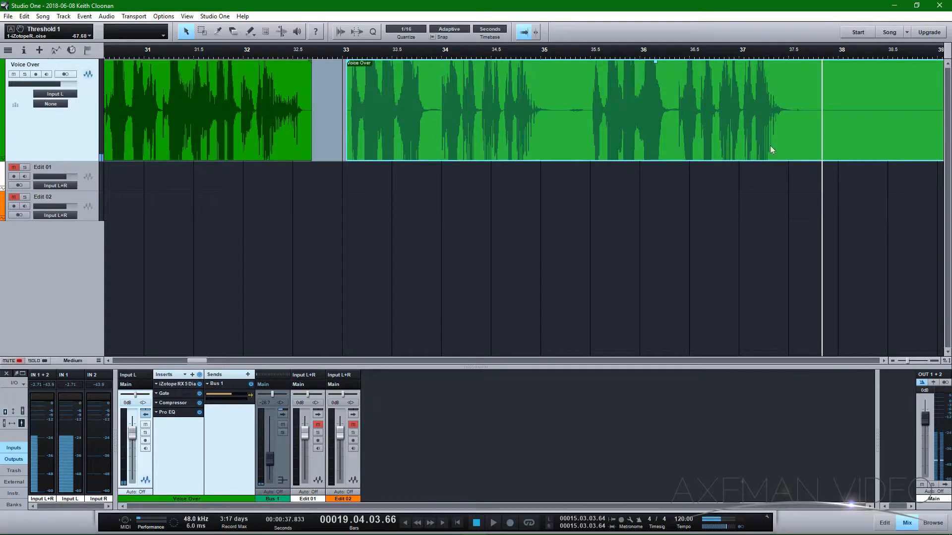
- Trim the last event to its second take, butt it to the preceding phrase at about 32.7 s, end it near 34.8 s, and play the join
{"action": "mouse_move", "coordinate": [346, 95]}
{"action": "left_mouse_down"}
{"action": "mouse_move", "coordinate": [591, 111]}
{"action": "mouse_move", "coordinate": [328, 101]}
{"action": "left_mouse_up"}
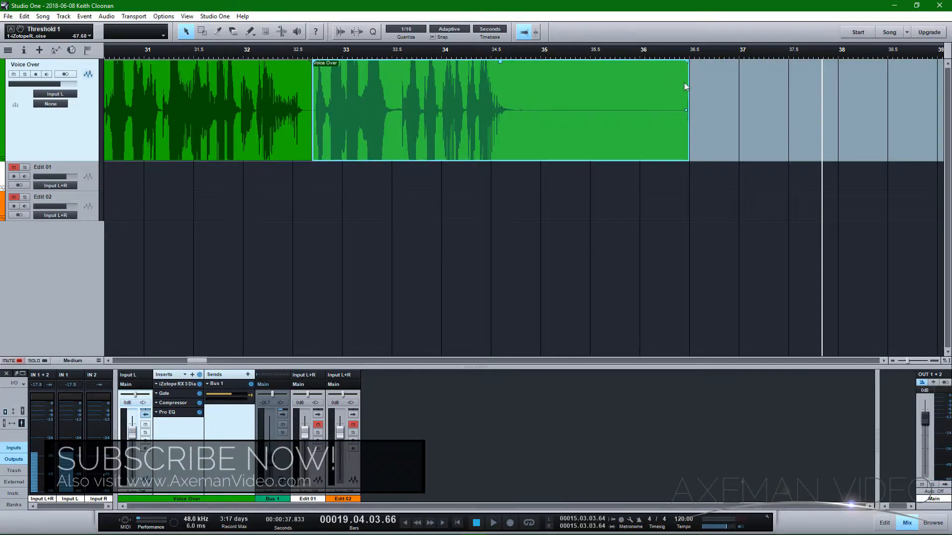
{"action": "left_click_drag", "start_coordinate": [688, 84], "coordinate": [522, 88]}
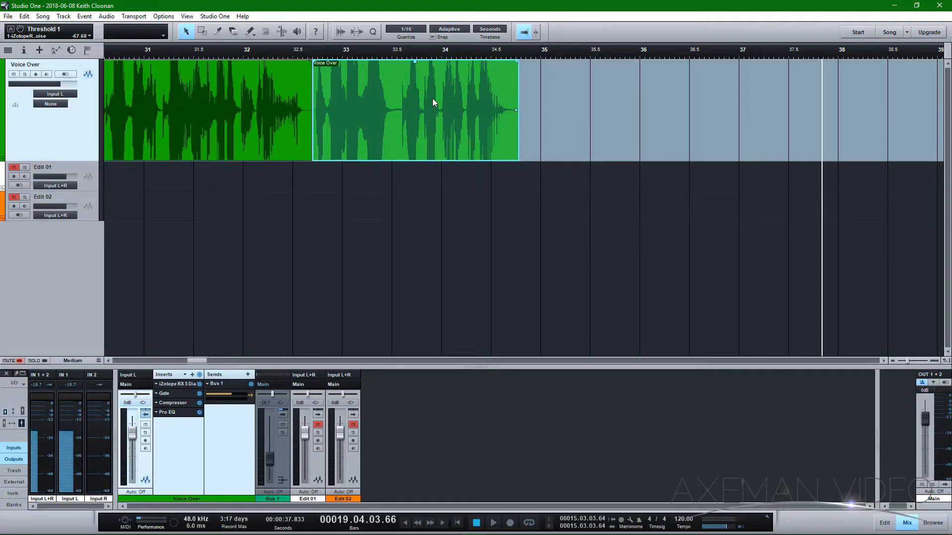
{"action": "left_click", "coordinate": [173, 52]}
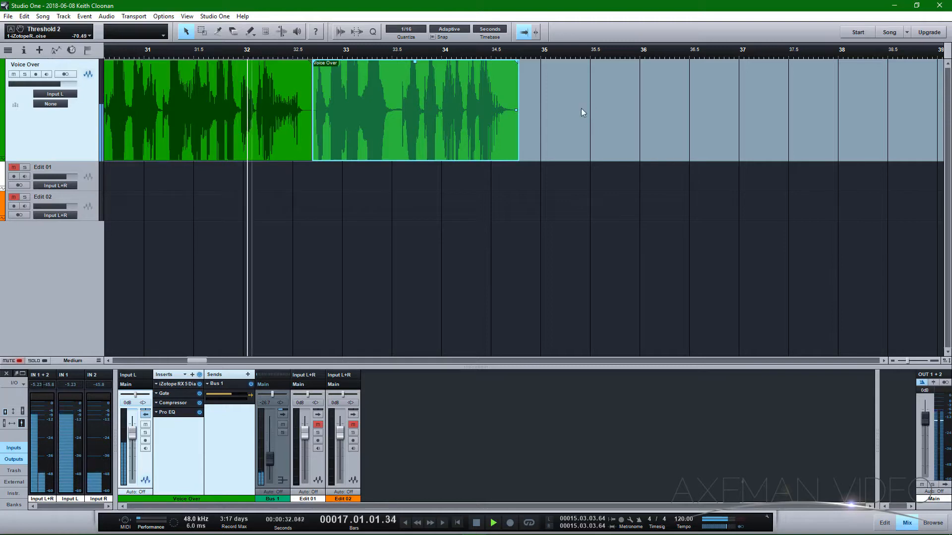
{"action": "key", "text": "space"}
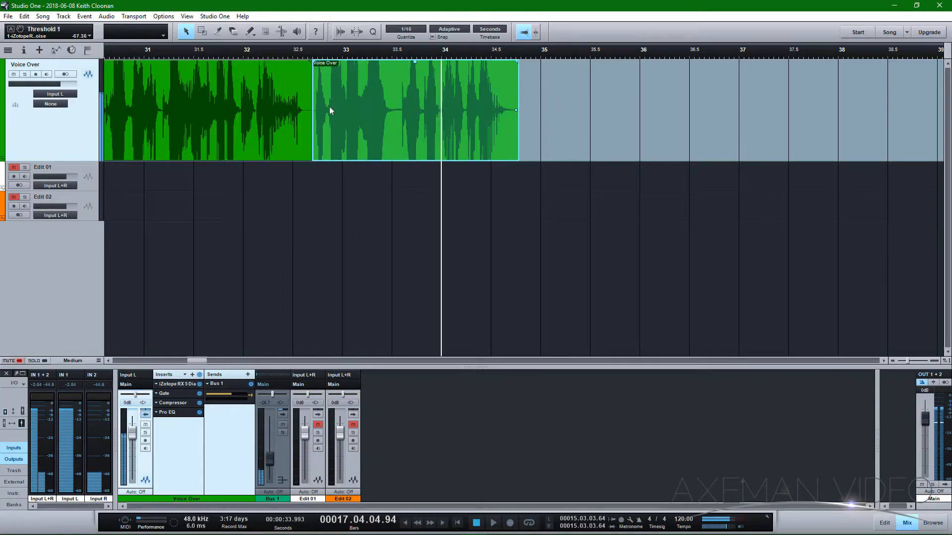
- Shift the last event slightly later with a bit more lead-in and replay it from about 32.7 s
{"action": "left_click_drag", "start_coordinate": [330, 105], "coordinate": [314, 101]}
{"action": "key", "text": "space"}
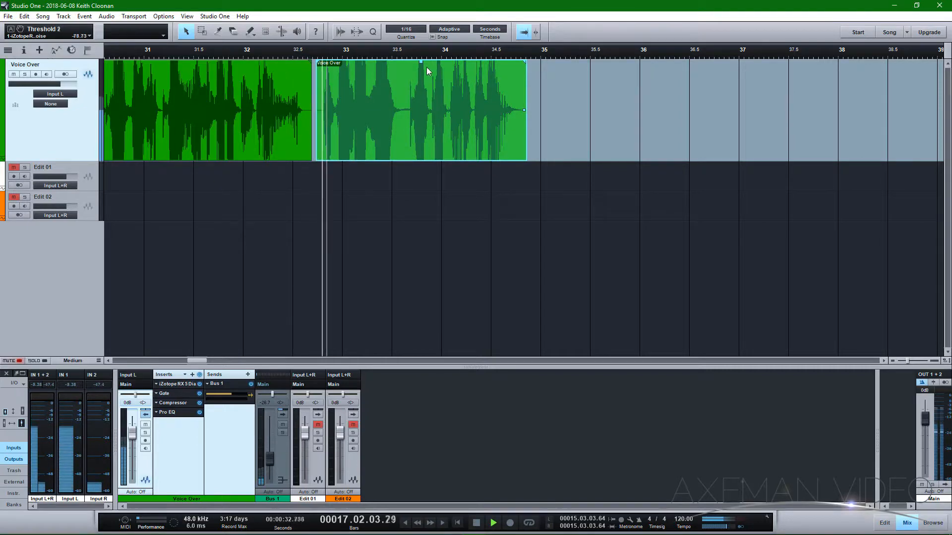
{"action": "key", "text": "space"}
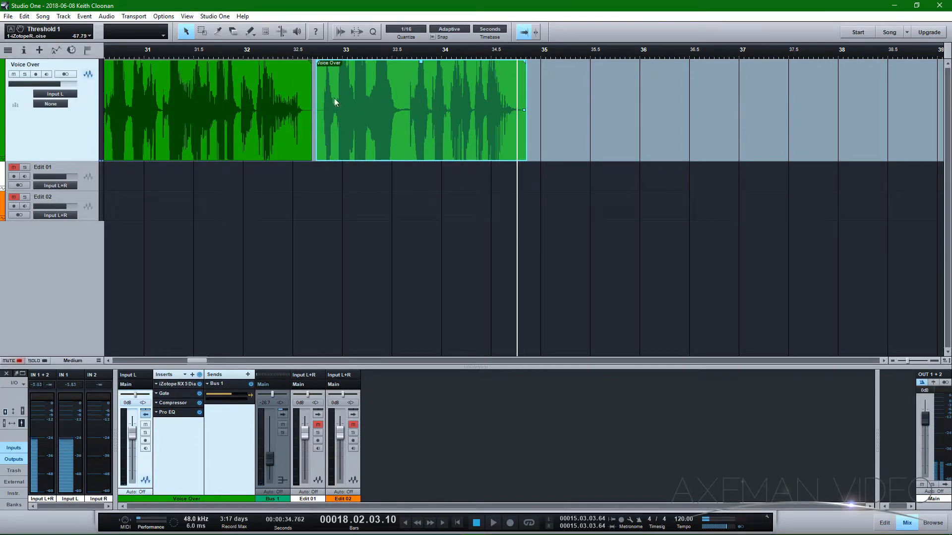
{"action": "left_click", "coordinate": [318, 55]}
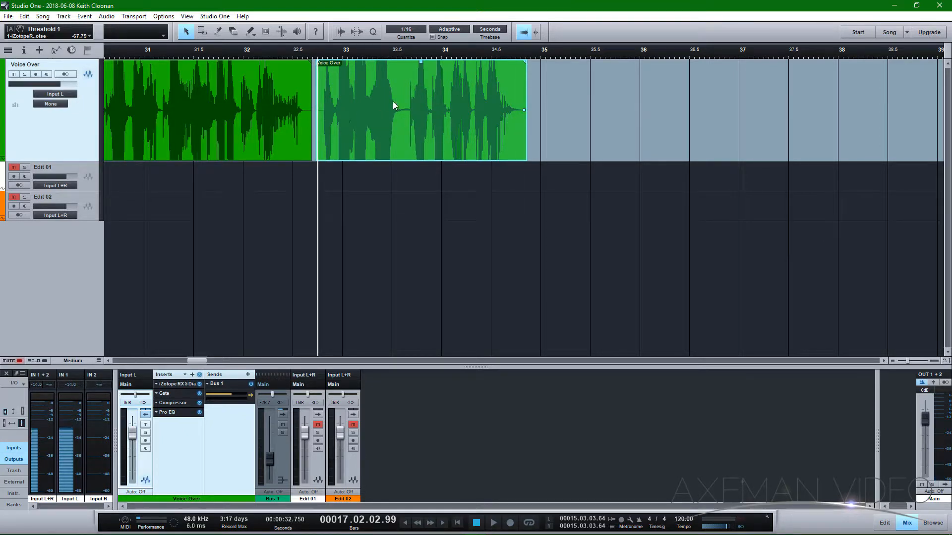
{"action": "key", "text": "space"}
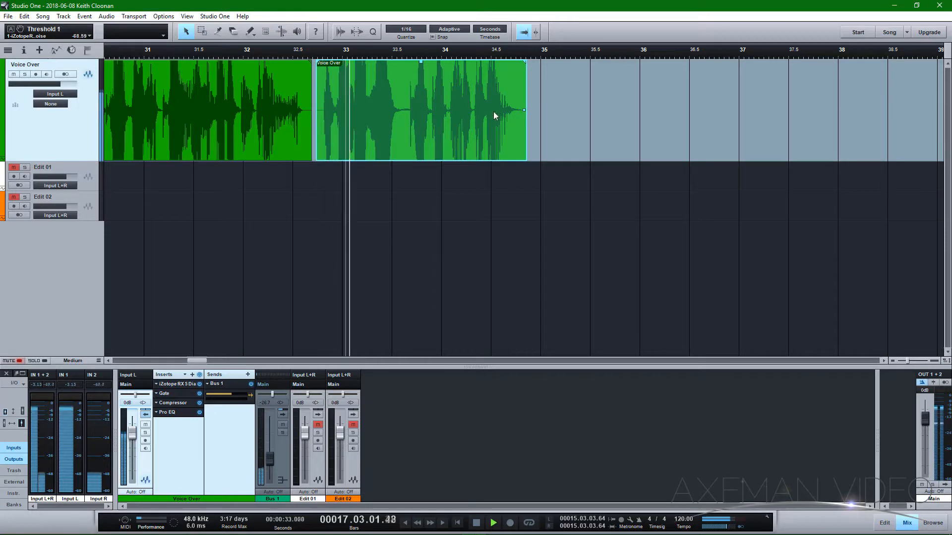
- Move the last event later and extend its start to about 33.4 s to restore the first take, and play it
{"action": "left_click_drag", "start_coordinate": [366, 113], "coordinate": [669, 111]}
{"action": "left_click_drag", "start_coordinate": [603, 105], "coordinate": [384, 126]}
{"action": "key", "text": "space"}
{"action": "key", "text": "space"}
{"action": "key", "text": "space"}
{"action": "key", "text": "space"}
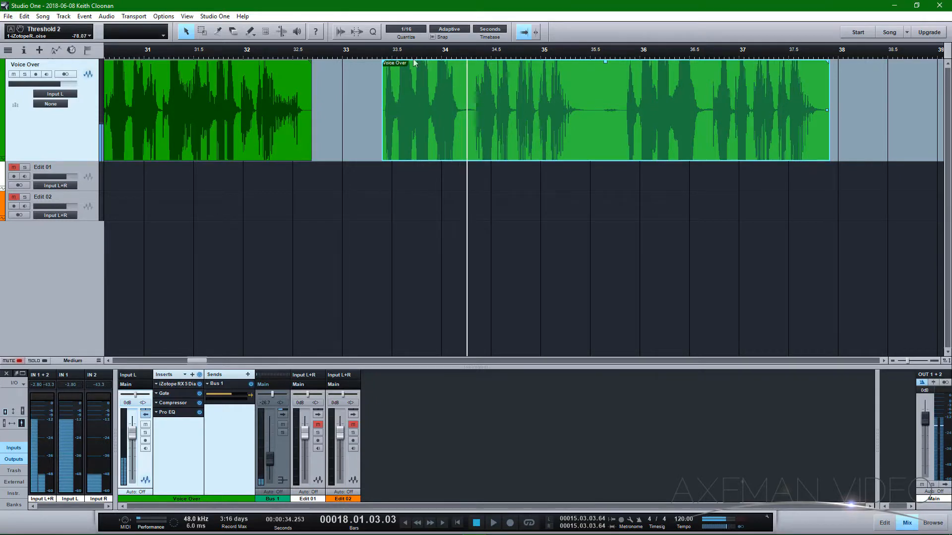
- Replay the restored take from about 33.4 s and split it after its first phrase at about 34.25 s
{"action": "left_click", "coordinate": [379, 53]}
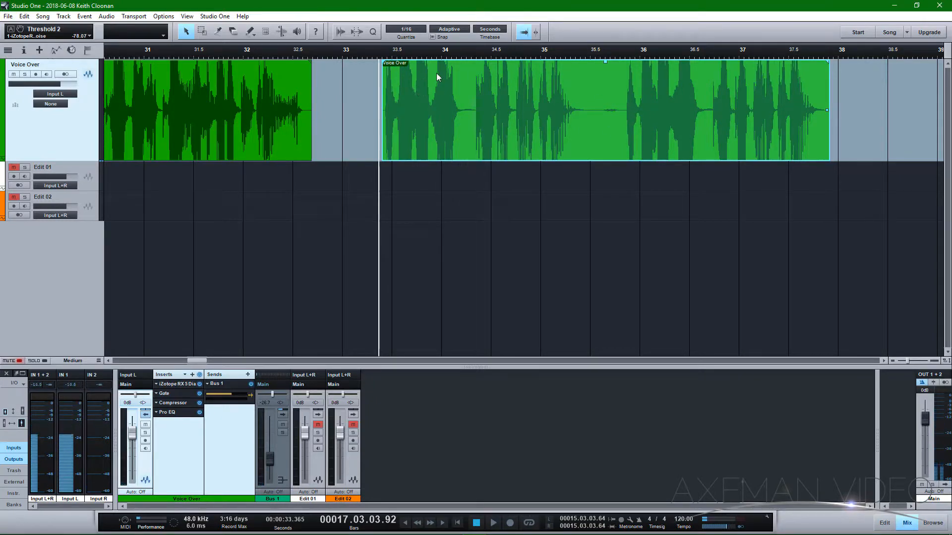
{"action": "key", "text": "space"}
{"action": "key", "text": "alt+x"}
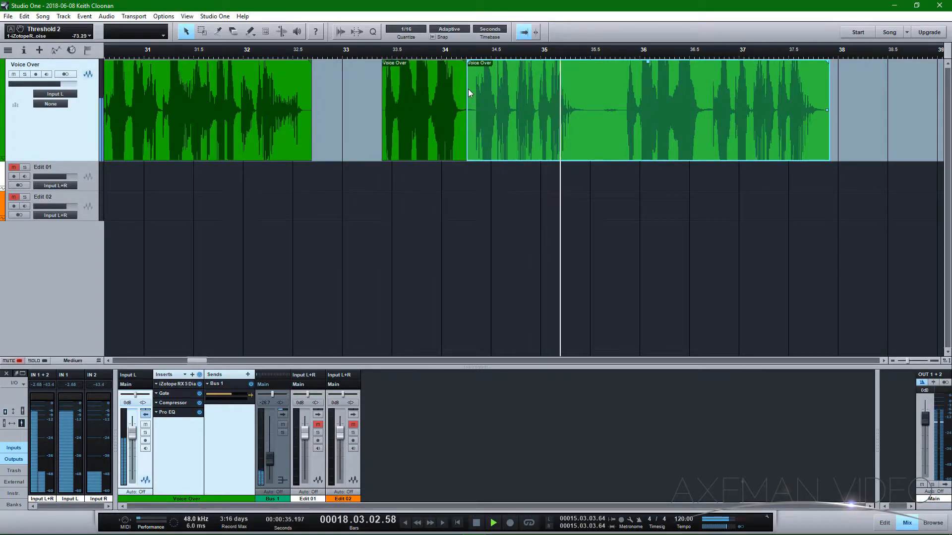
- Try reducing the second piece to the second take's closing phrase, placed at about 34.25 to 35.45 s
{"action": "left_click_drag", "start_coordinate": [469, 90], "coordinate": [495, 96]}
{"action": "left_click", "coordinate": [372, 53]}
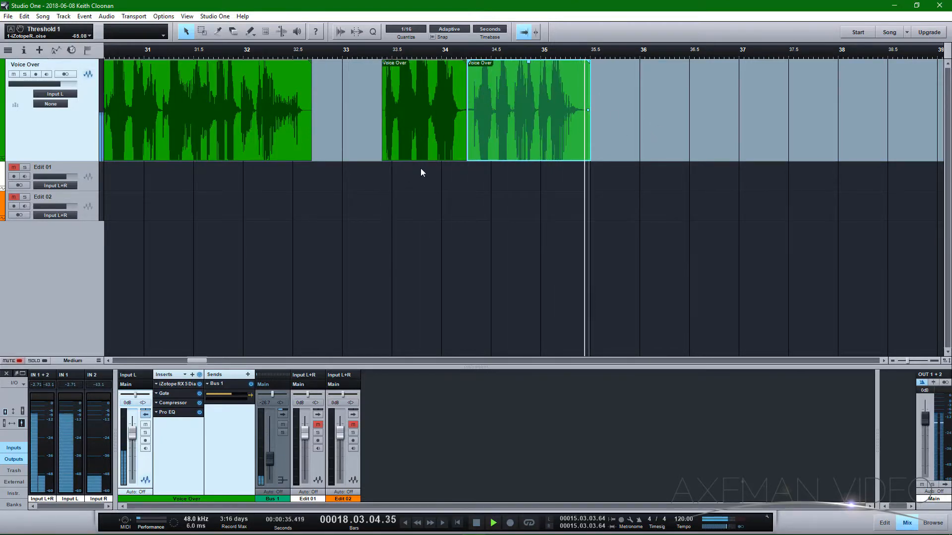
{"action": "key", "text": "space"}
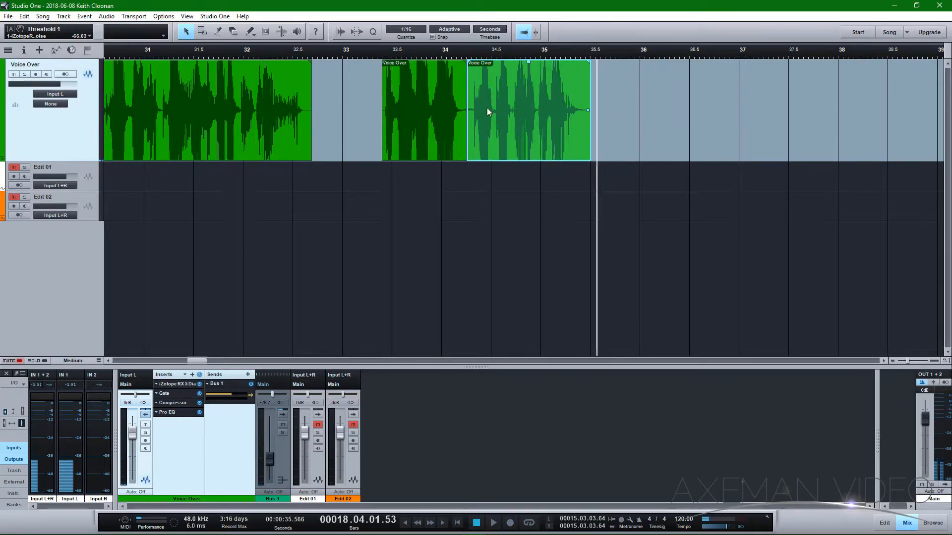
- Move both pieces together back to about 32.75 s and play the join from about 31.8 s
{"action": "left_click", "coordinate": [447, 112], "text": "shift"}
{"action": "left_click_drag", "start_coordinate": [447, 112], "coordinate": [361, 109]}
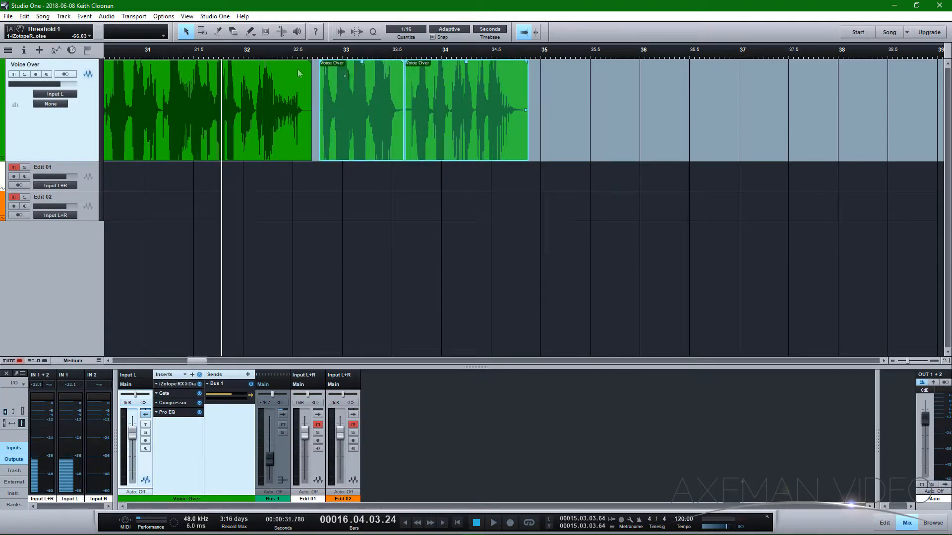
{"action": "key", "text": "space"}
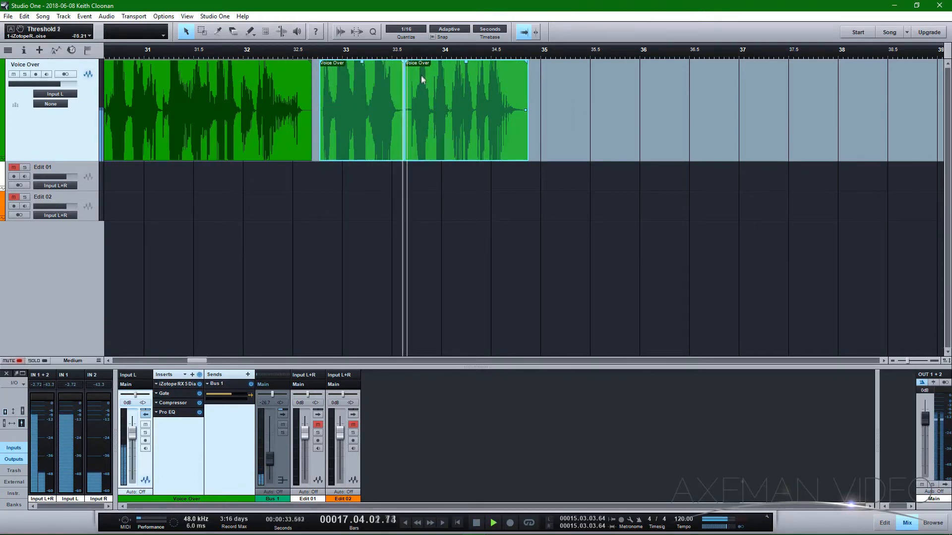
{"action": "key", "text": "space"}
{"action": "left_click", "coordinate": [357, 55]}
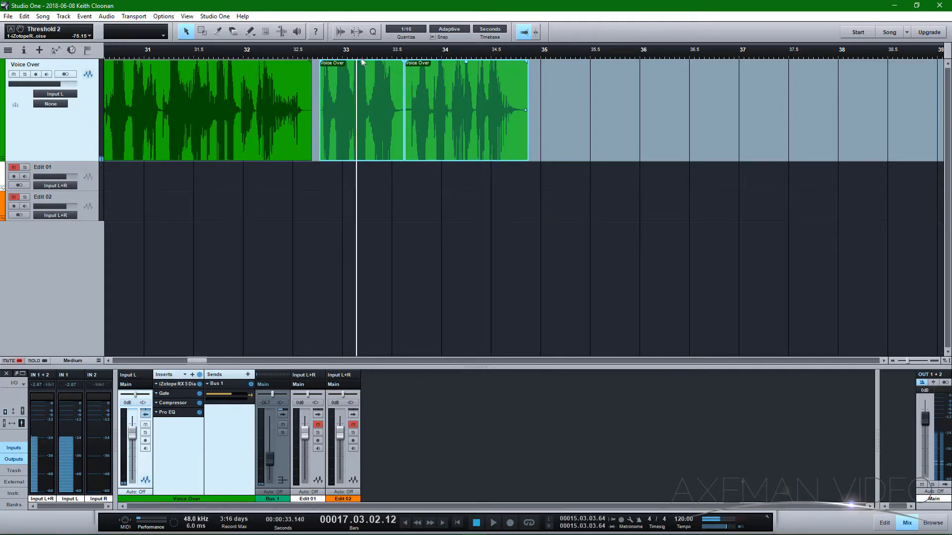
{"action": "left_click", "coordinate": [317, 54]}
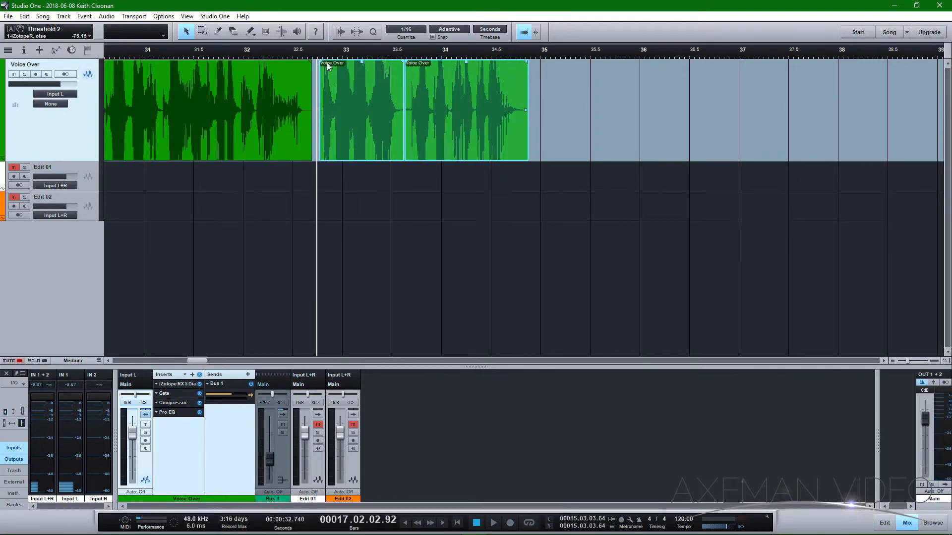
- Undo the move and the trimming of the two split pieces
{"action": "left_click_drag", "start_coordinate": [329, 66], "coordinate": [353, 63]}
{"action": "key", "text": "ctrl+z"}
{"action": "key", "text": "ctrl+z"}
{"action": "key", "text": "ctrl+z"}
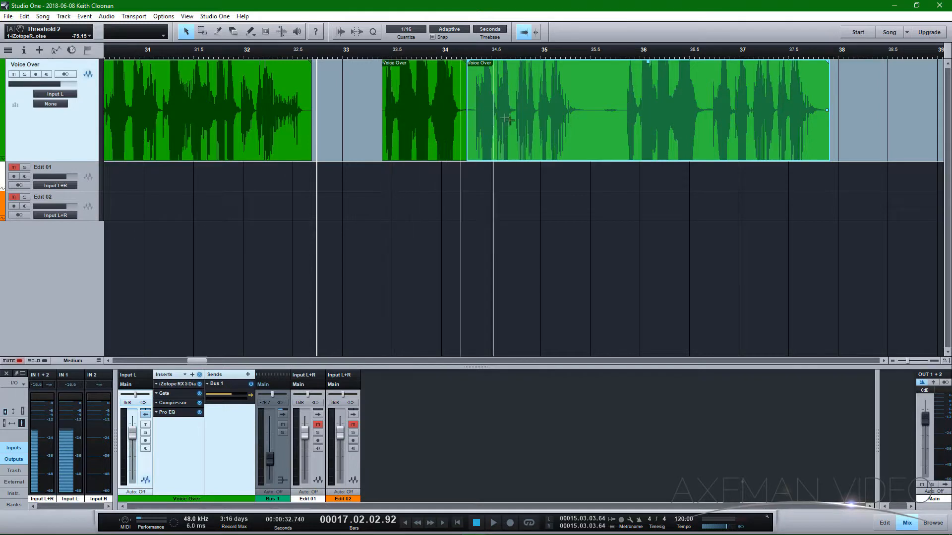
- Play the second take and split the last event just after that take's opening word at 36 s
{"action": "key", "text": "space"}
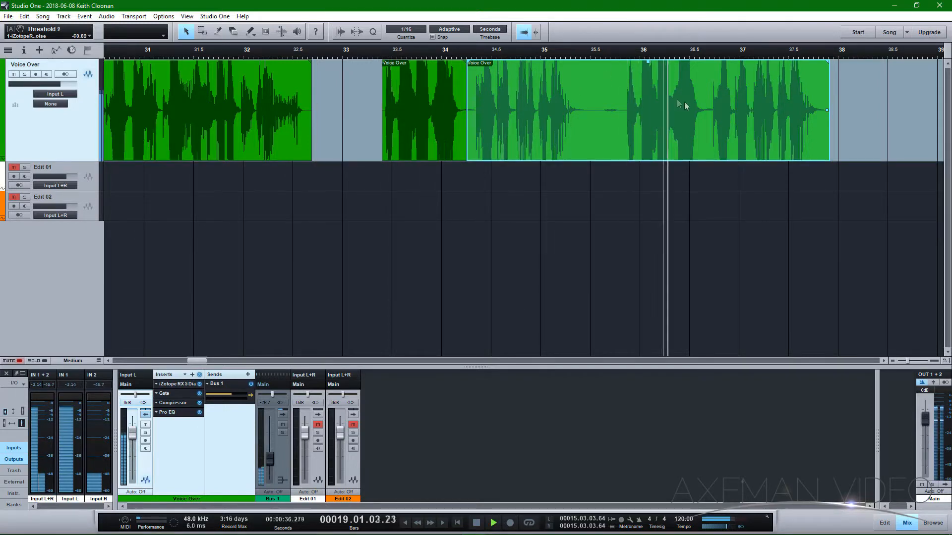
{"action": "left_click", "coordinate": [636, 56]}
{"action": "key", "text": "e"}
{"action": "key", "text": "e"}
{"action": "key", "text": "e"}
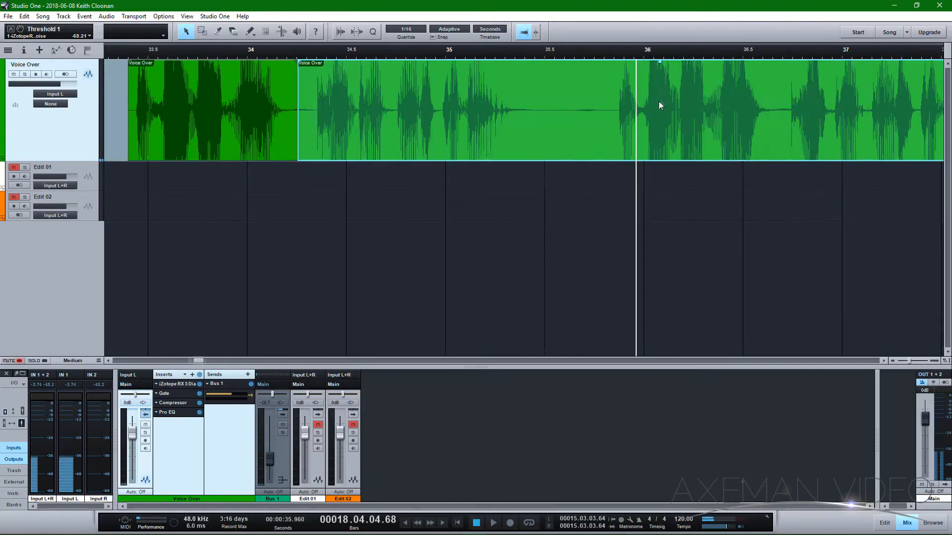
{"action": "left_click", "coordinate": [667, 57]}
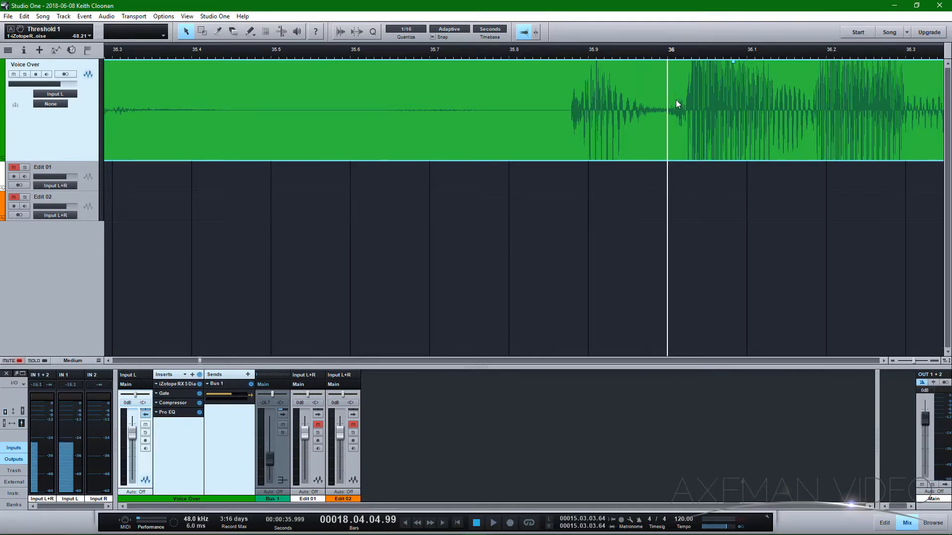
{"action": "key", "text": "alt+x"}
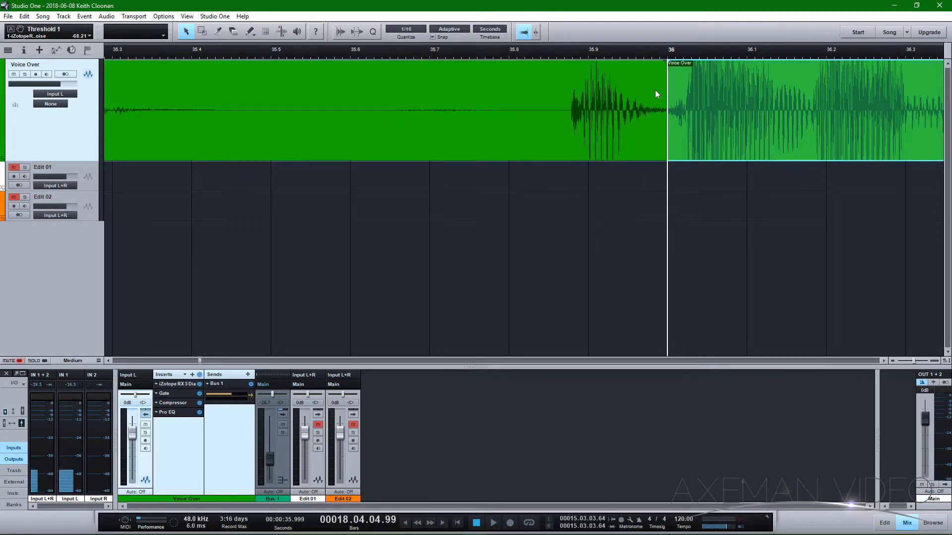
- Delete the middle event between about 34.25 and 36 s
{"action": "key", "text": "w"}
{"action": "key", "text": "w"}
{"action": "key", "text": "w"}
{"action": "left_click", "coordinate": [483, 99]}
{"action": "left_click", "coordinate": [532, 104]}
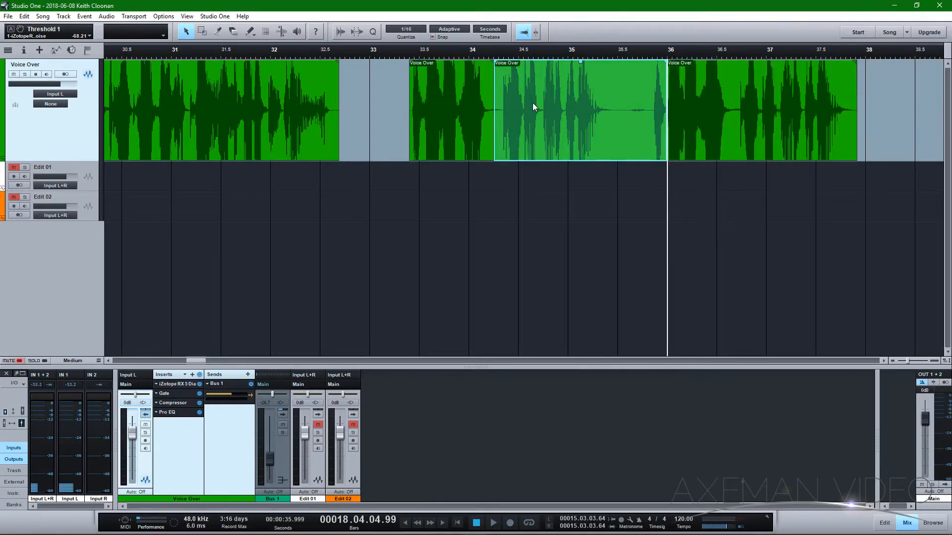
{"action": "key", "text": "Delete"}
- Trim the end of the event at 33.4 s to about 33.55 s so only its first word remains, and play it
{"action": "left_click", "coordinate": [461, 101]}
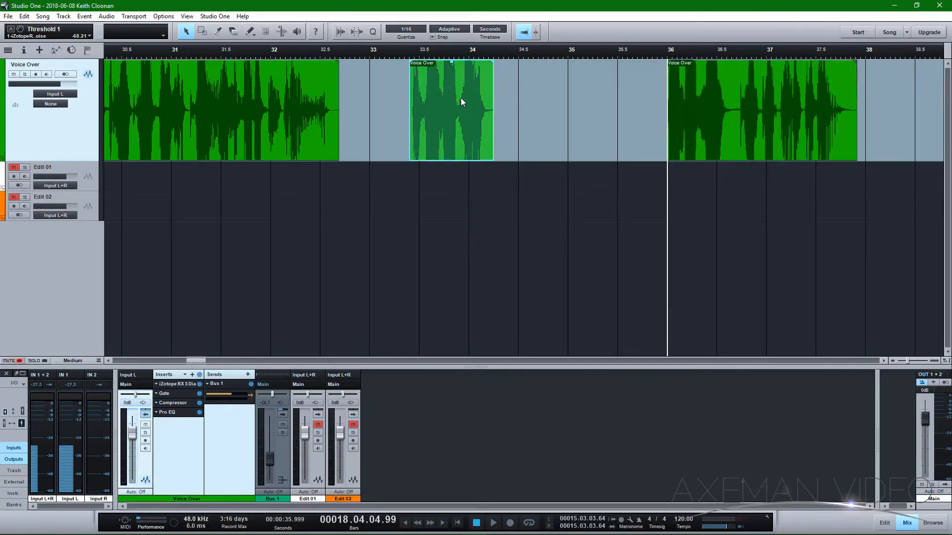
{"action": "left_click_drag", "start_coordinate": [495, 94], "coordinate": [424, 97]}
{"action": "left_click", "coordinate": [401, 51]}
{"action": "key", "text": "space"}
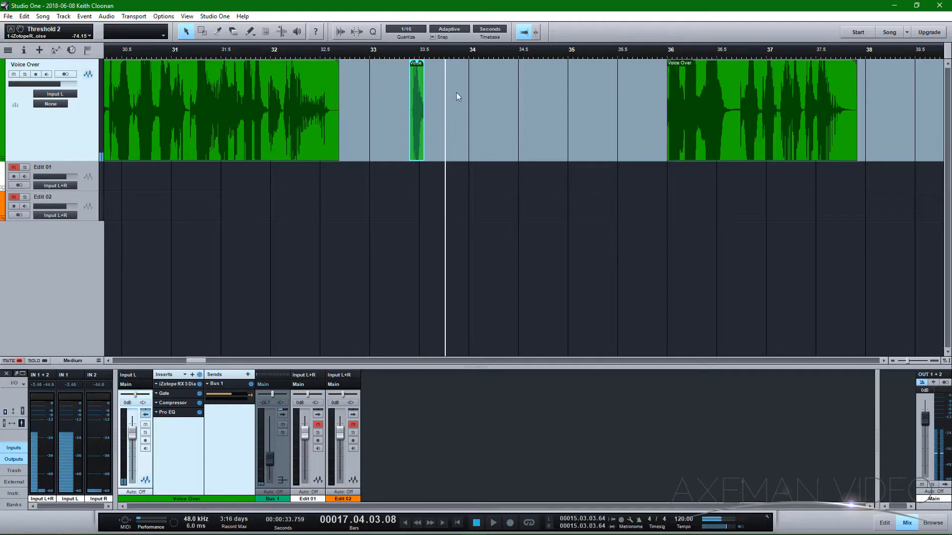
- Move the one-word event back to about 32.75 s, just after the preceding phrase, and play it
{"action": "left_click_drag", "start_coordinate": [415, 85], "coordinate": [350, 78]}
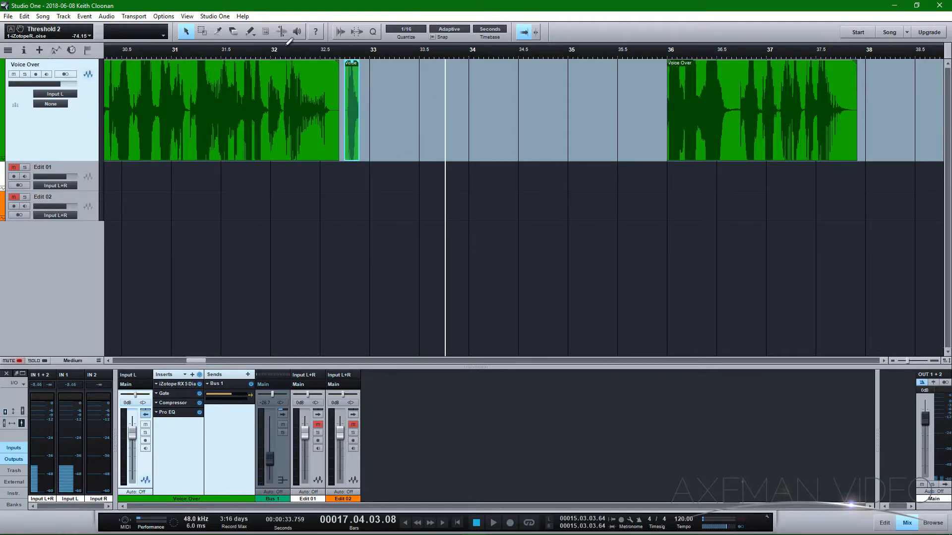
{"action": "key", "text": "space"}
{"action": "key", "text": "space"}
- Move the last event back from 36 s to butt against the one-word event at about 32.9 s, and play the join
{"action": "left_click_drag", "start_coordinate": [698, 109], "coordinate": [439, 94]}
{"action": "left_click", "coordinate": [345, 55]}
{"action": "key", "text": "e"}
{"action": "key", "text": "e"}
{"action": "key", "text": "e"}
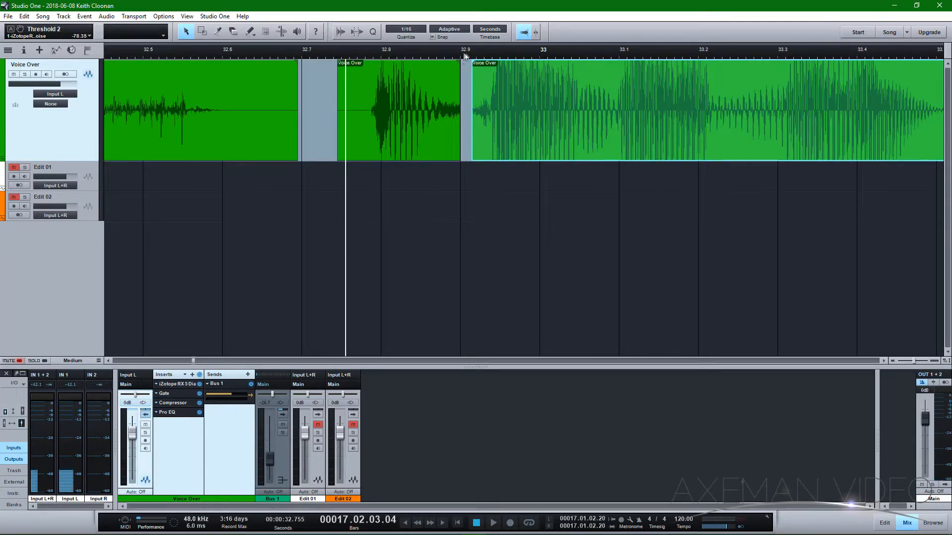
{"action": "left_click", "coordinate": [464, 54]}
{"action": "key", "text": "space"}
{"action": "key", "text": "space"}
{"action": "left_click_drag", "start_coordinate": [499, 91], "coordinate": [487, 89]}
{"action": "key", "text": "space"}
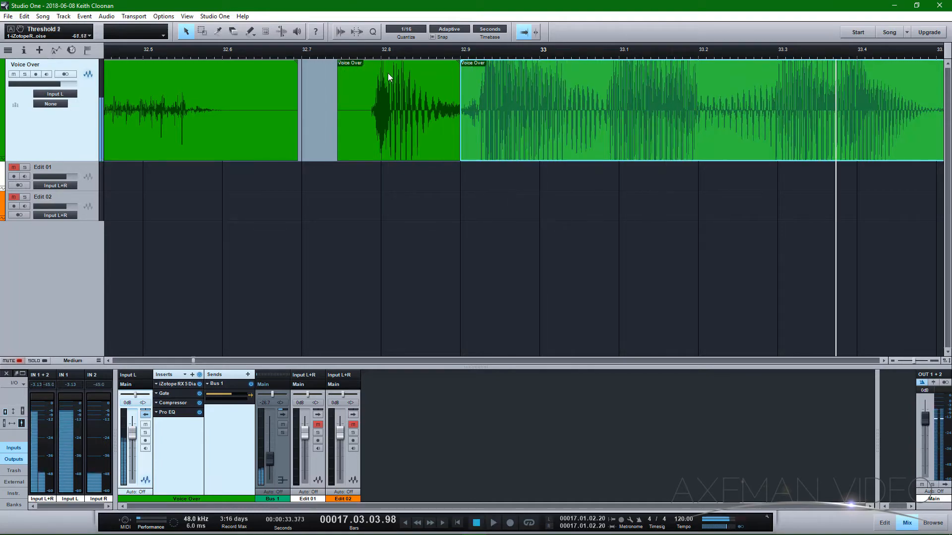
- Select the one-word event and play through the finished join with the last event
{"action": "key", "text": "w"}
{"action": "key", "text": "w"}
{"action": "key", "text": "w"}
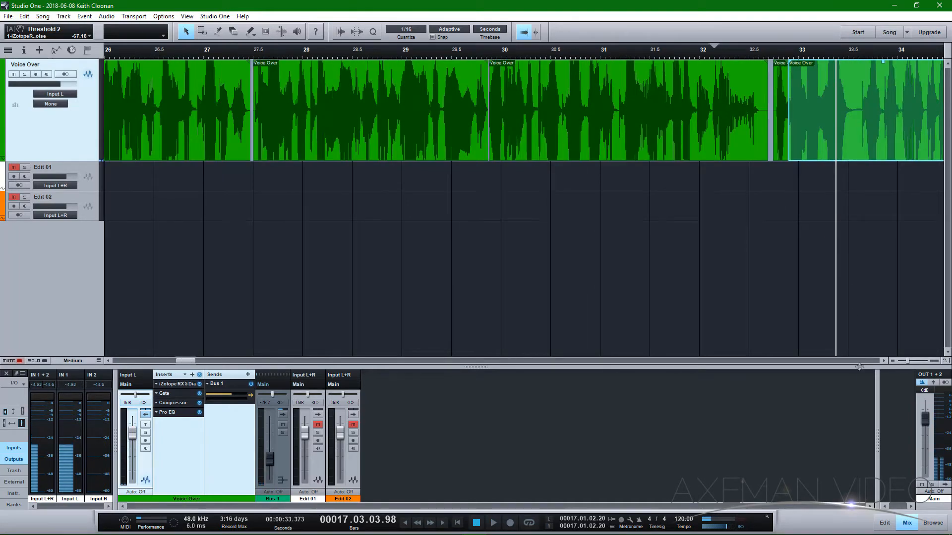
{"action": "left_click", "coordinate": [884, 360]}
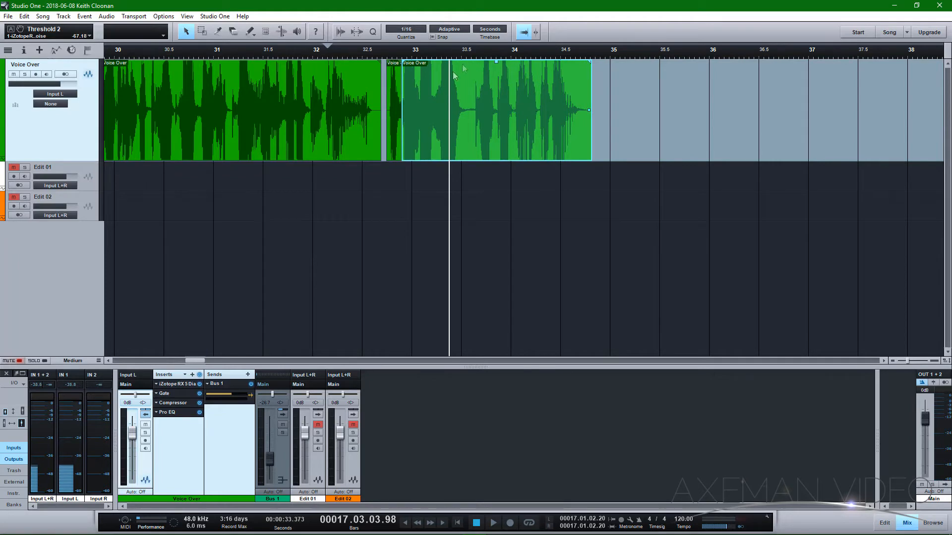
{"action": "left_click", "coordinate": [394, 79]}
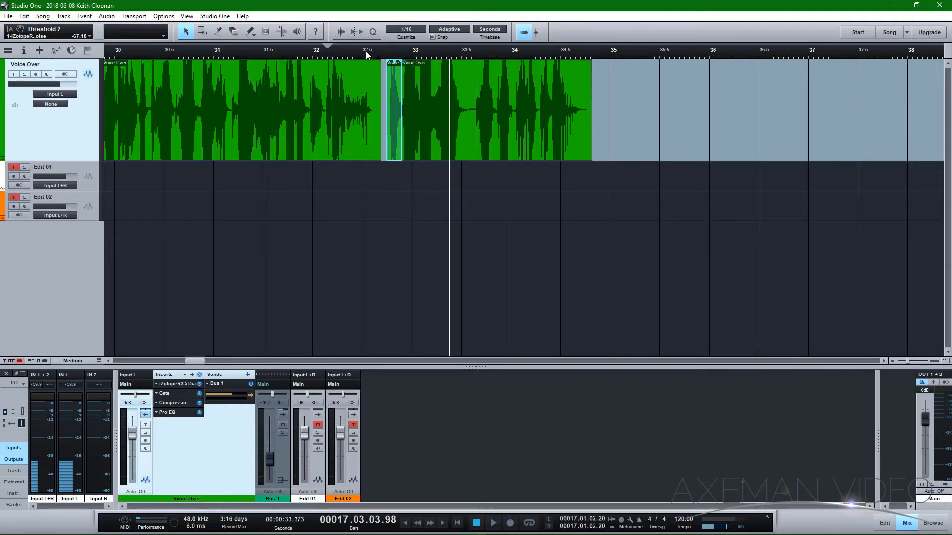
{"action": "key", "text": "space"}
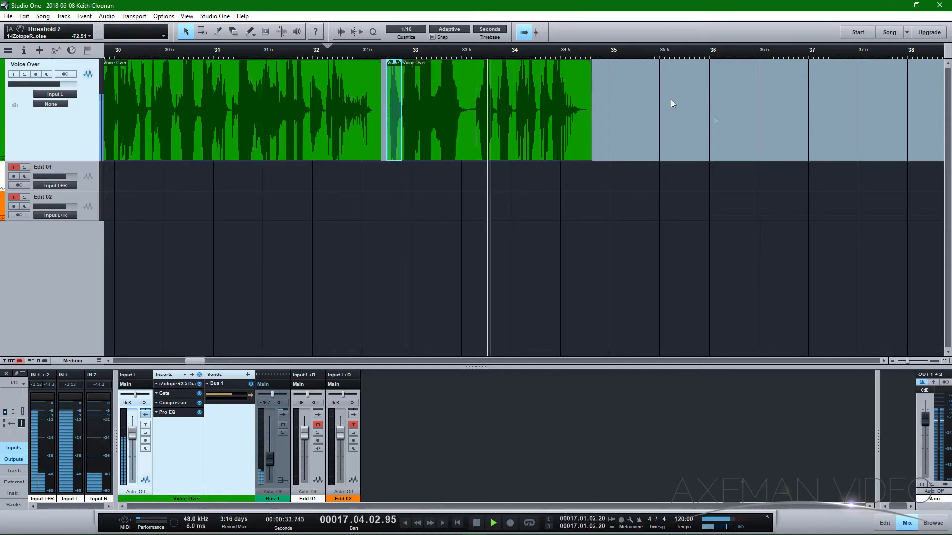
- Replay the edited passage from about 31.6 s through the joined one-word event and into the last event
{"action": "key", "text": "space"}
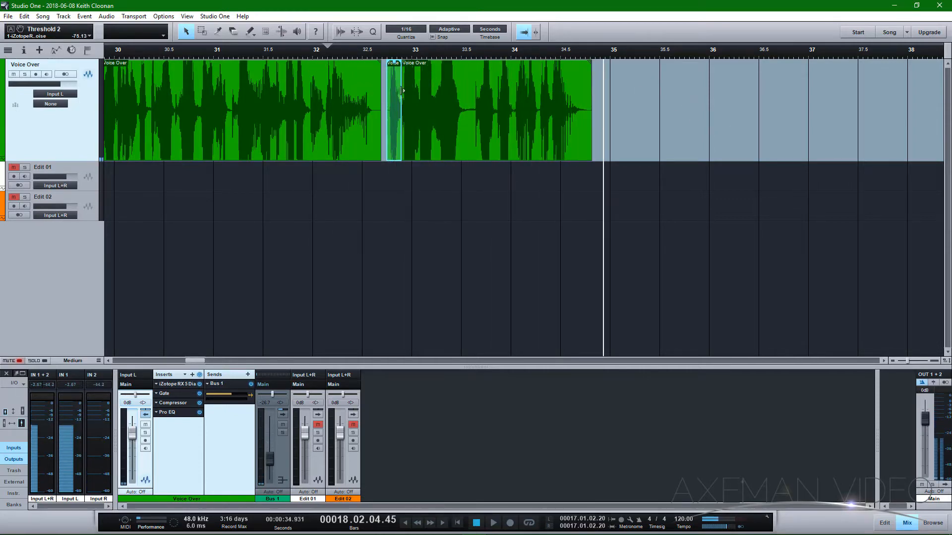
{"action": "left_click", "coordinate": [274, 54]}
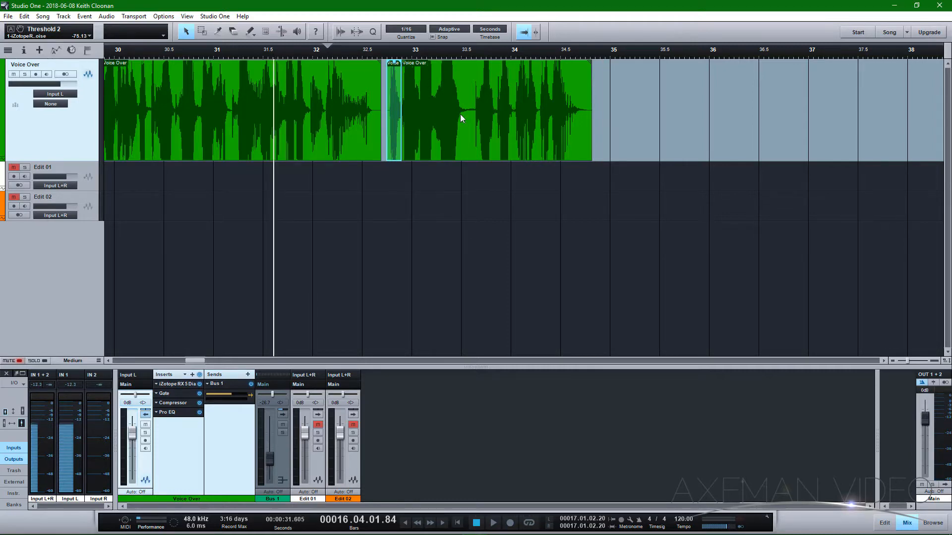
{"action": "key", "text": "space"}
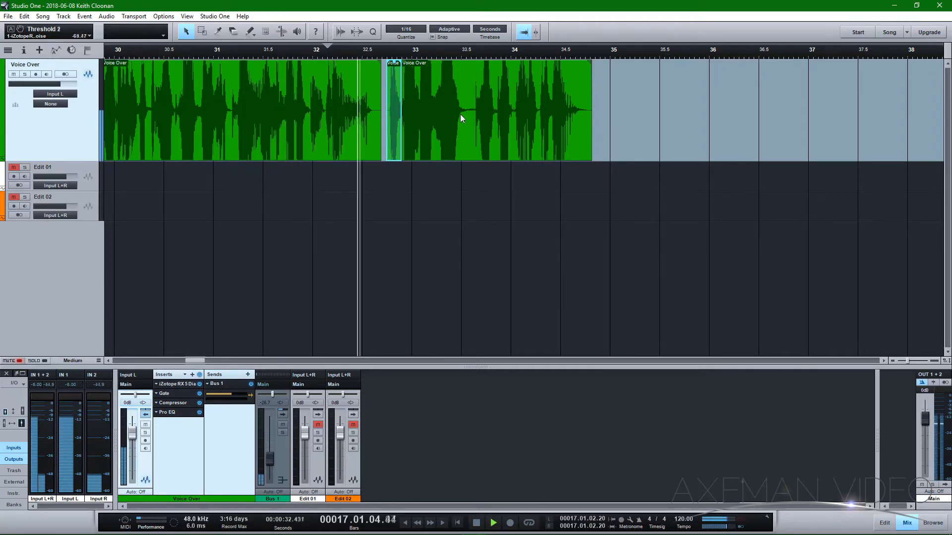
{"action": "key", "text": "space"}
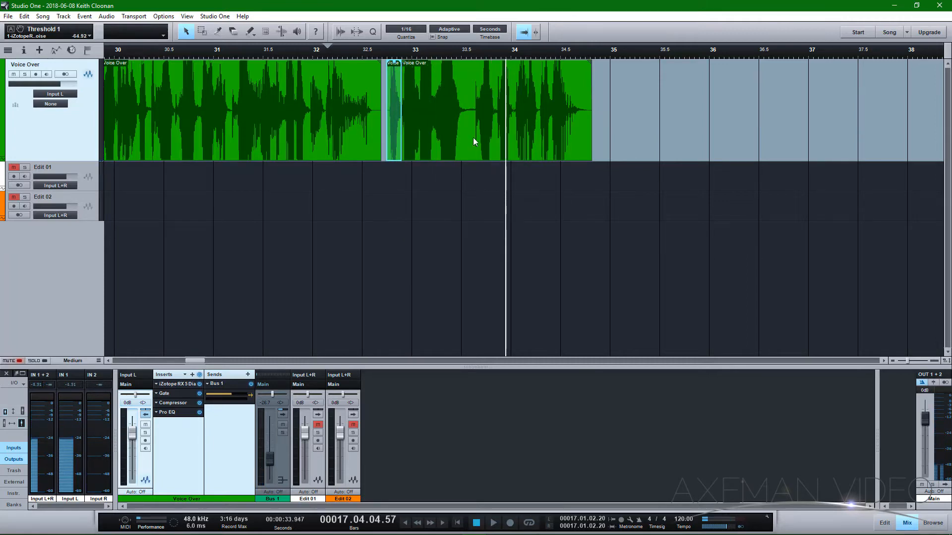
- Set the loop range from the song start to about 36.8 s, past the last event, and return the playback cursor to the start
{"action": "key", "text": "w"}
{"action": "key", "text": "w"}
{"action": "key", "text": "w"}
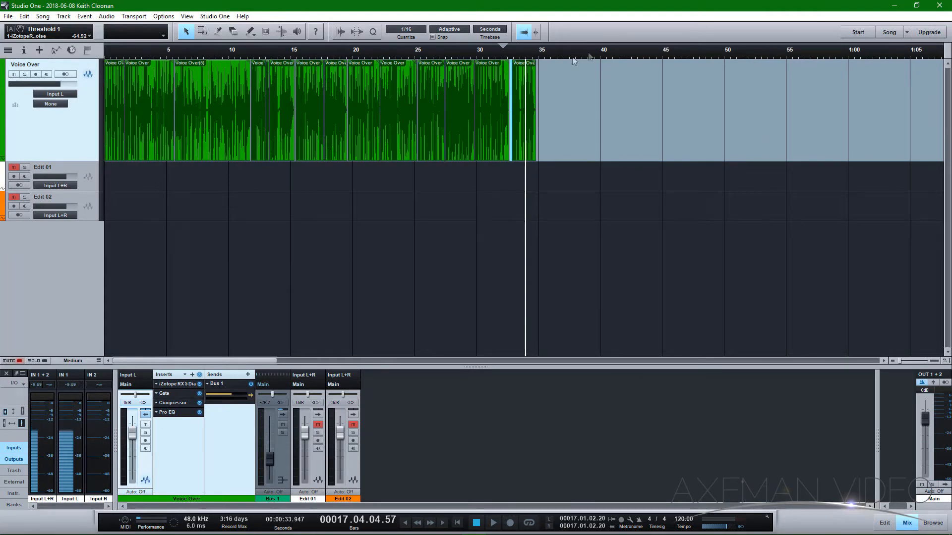
{"action": "mouse_move", "coordinate": [560, 47]}
{"action": "left_mouse_down"}
{"action": "mouse_move", "coordinate": [518, 55]}
{"action": "mouse_move", "coordinate": [105, 54]}
{"action": "left_mouse_up"}
{"action": "key", "text": "comma"}
- Shift all the Voice Over events together about 0.5 s later and extend the loop range's end to about 38.4 s
{"action": "left_click_drag", "start_coordinate": [576, 92], "coordinate": [58, 110]}
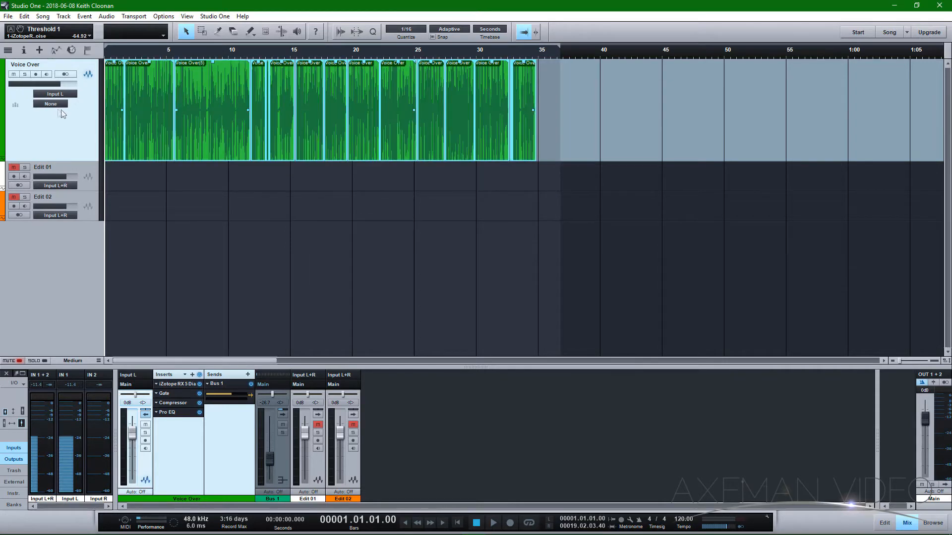
{"action": "left_click_drag", "start_coordinate": [147, 90], "coordinate": [150, 90]}
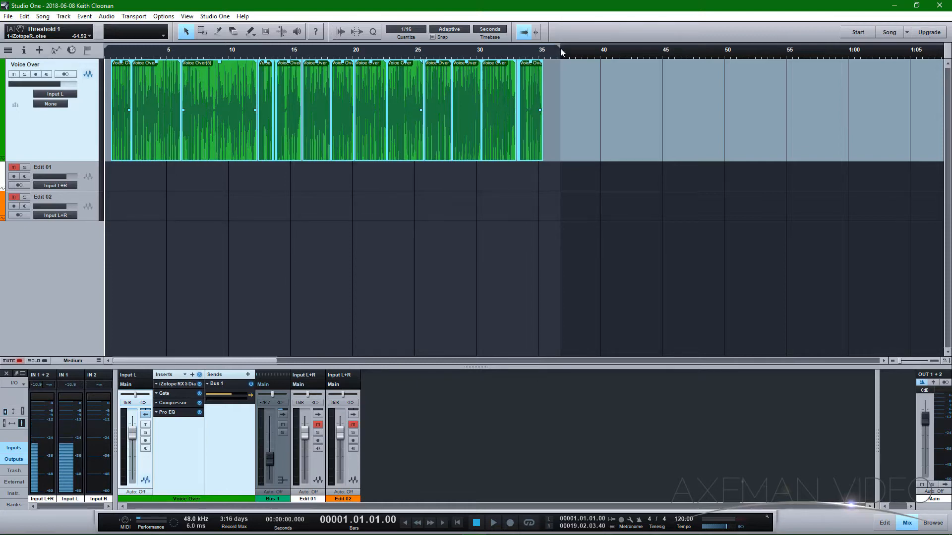
{"action": "left_click_drag", "start_coordinate": [562, 48], "coordinate": [579, 60]}
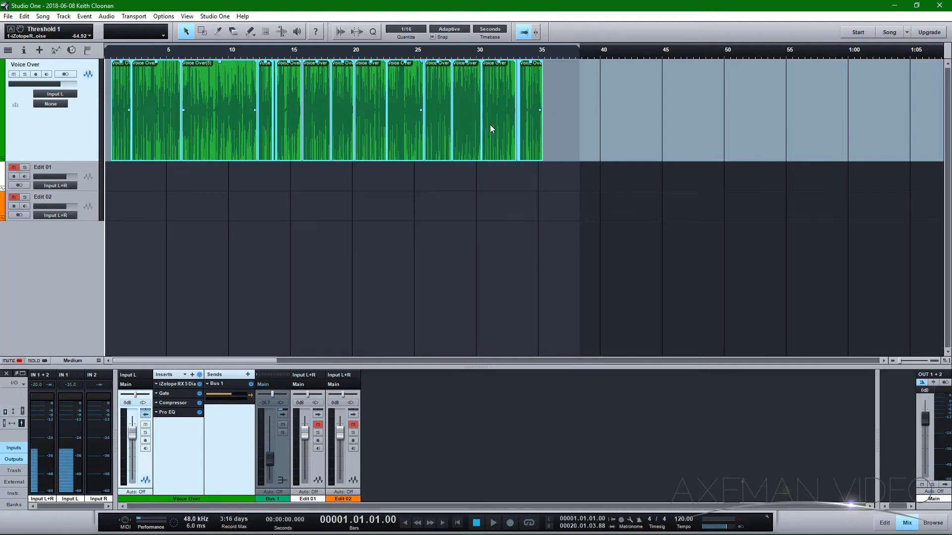
- Start a mixdown export and set its location to the AUDIO DROP IN folder on the AXEMAN 2 DRIVE (D:)
{"action": "left_click", "coordinate": [43, 16]}
{"action": "left_click", "coordinate": [74, 72]}
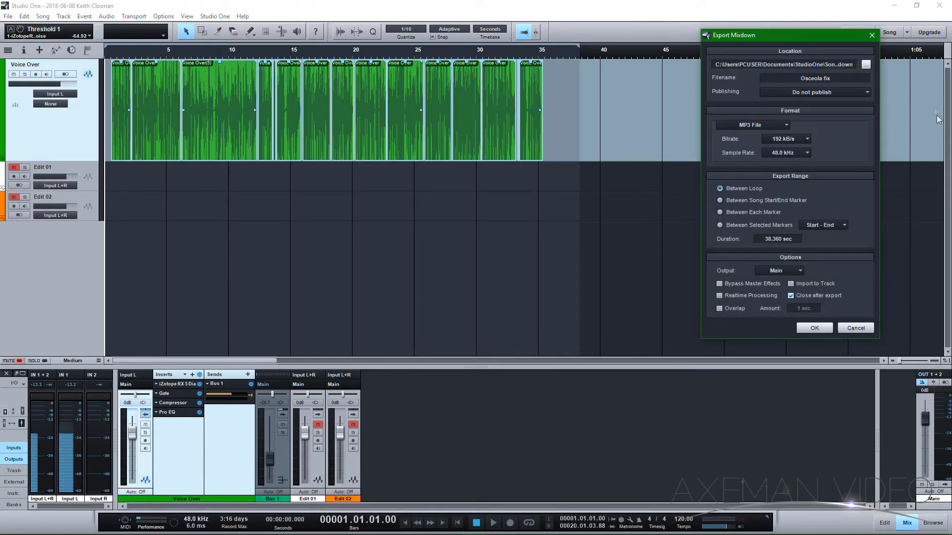
{"action": "left_click", "coordinate": [866, 65]}
{"action": "left_click", "coordinate": [417, 317]}
{"action": "scroll", "coordinate": [419, 313], "scroll_direction": "down", "scroll_amount": 4}
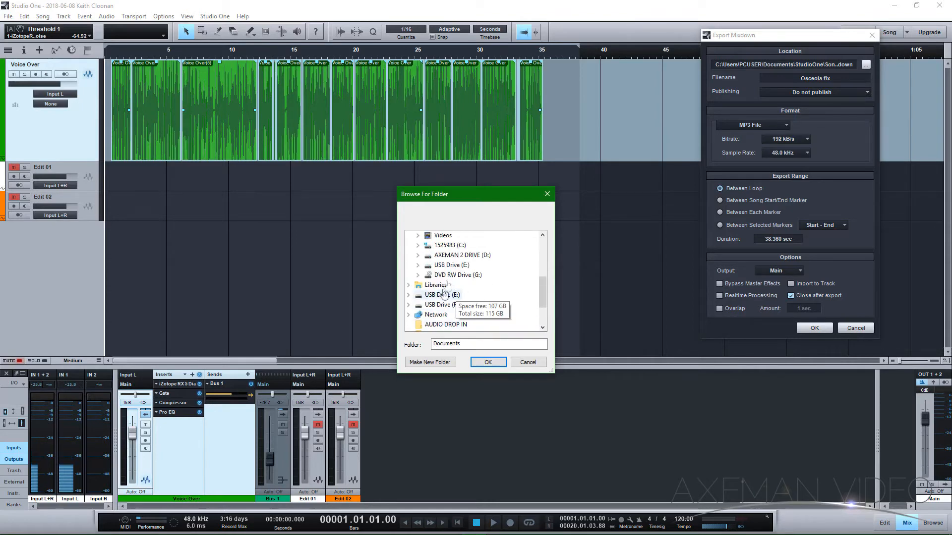
{"action": "double_click", "coordinate": [456, 253]}
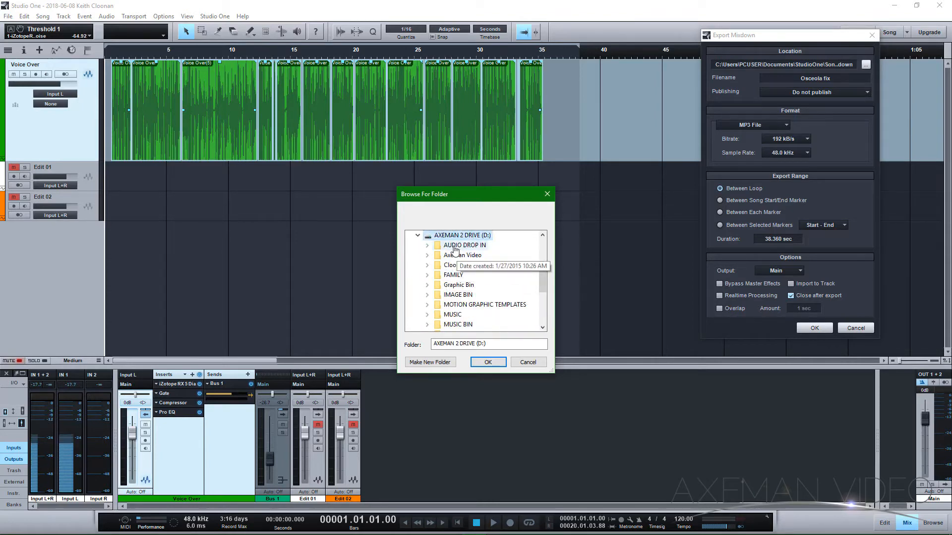
{"action": "double_click", "coordinate": [455, 246]}
{"action": "left_click", "coordinate": [488, 364]}
- Name the mixdown file "78638 - Coastal Contract Hardware VO"
{"action": "left_click", "coordinate": [826, 82]}
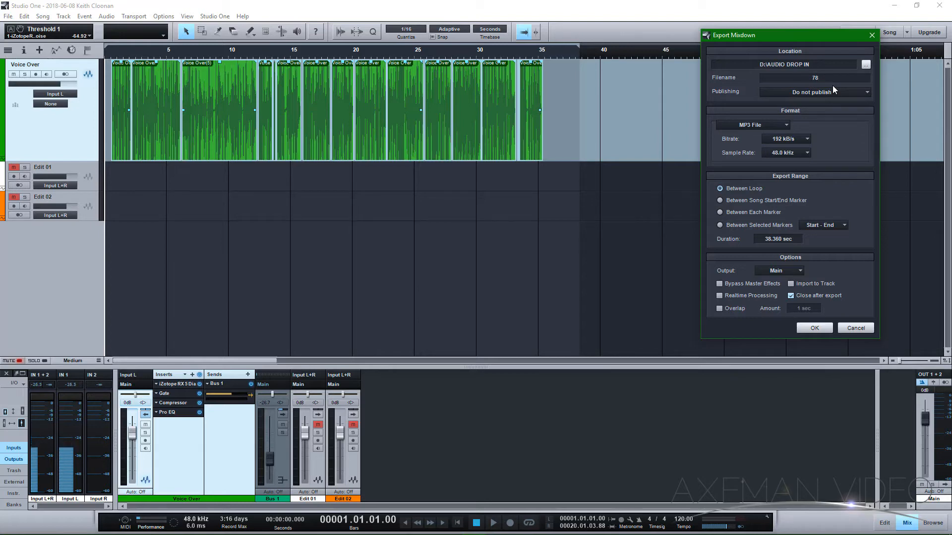
{"action": "type", "text": "38 - Coastal Contract"}
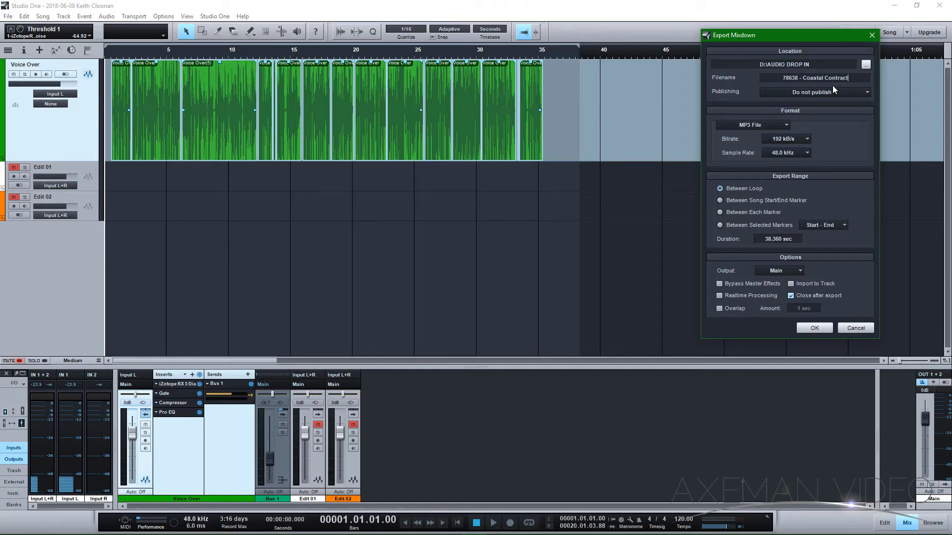
{"action": "type", "text": " Hard"}
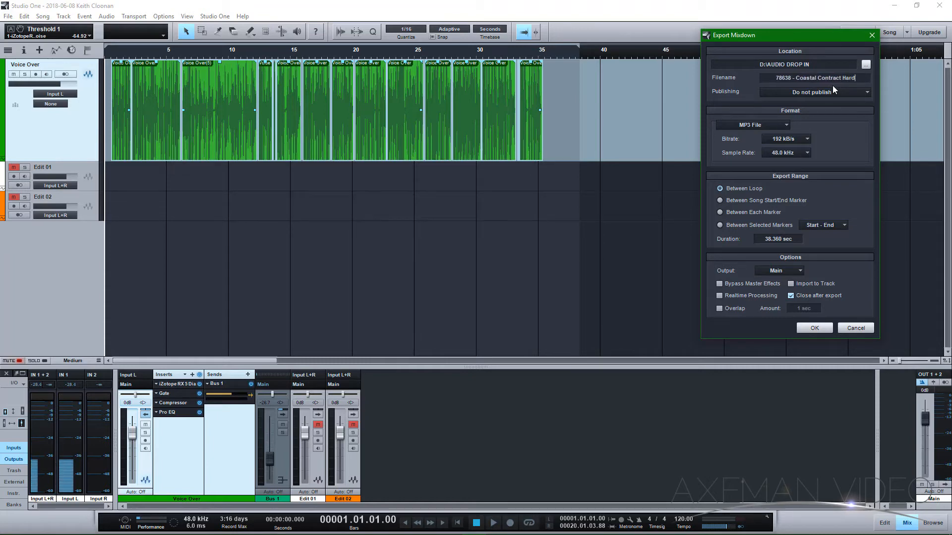
{"action": "type", "text": "ware VO"}
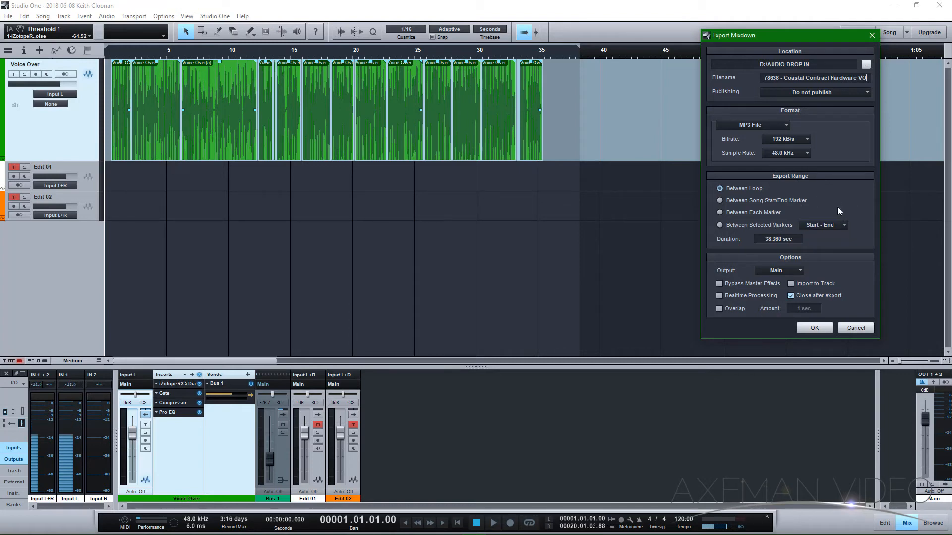
- Review the available file formats, keep MP3 File, and export the mixdown of the loop range
{"action": "left_click", "coordinate": [787, 126]}
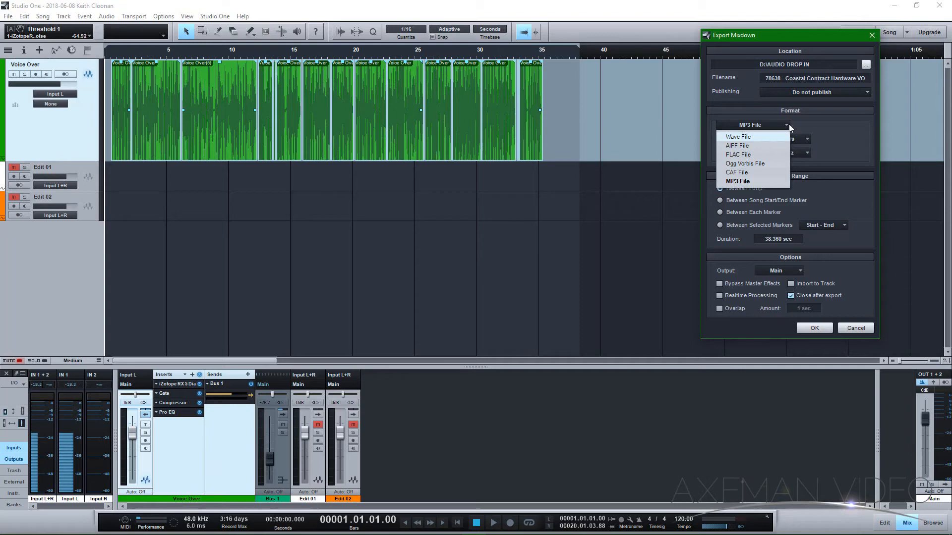
{"action": "left_click", "coordinate": [789, 124]}
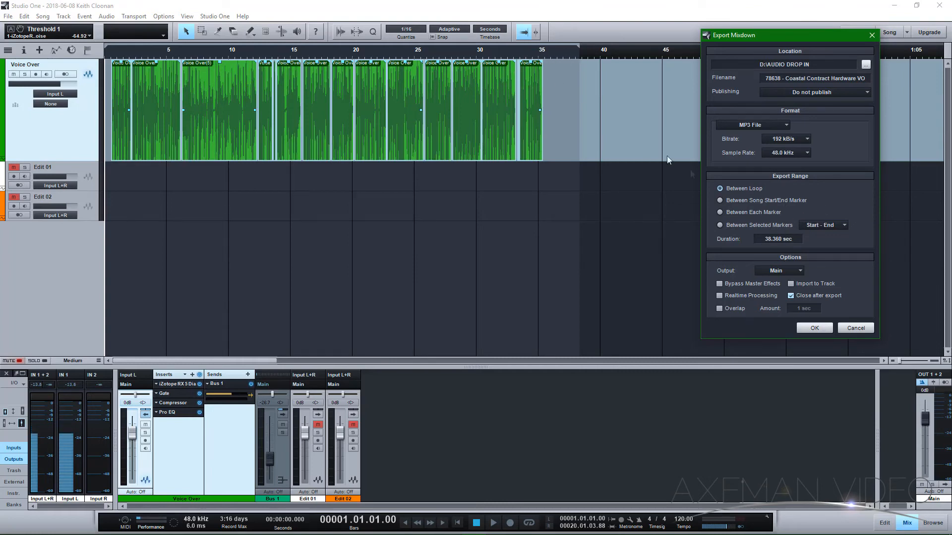
{"action": "left_click", "coordinate": [825, 328]}
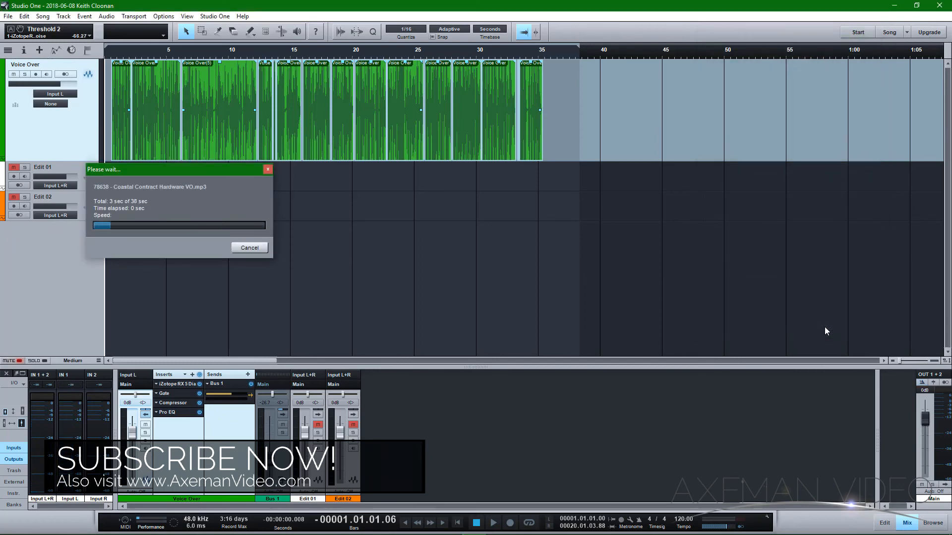